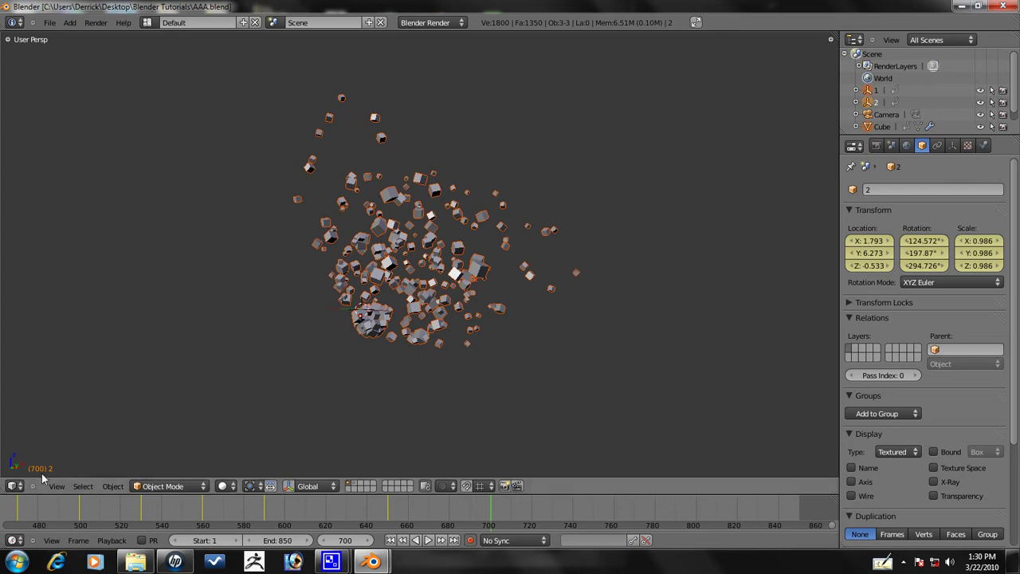
Go to frame 750 and rotate the cube to about X 156.3°, Y 0°, Z 58.3°.
scroll(448, 253, down, 3)
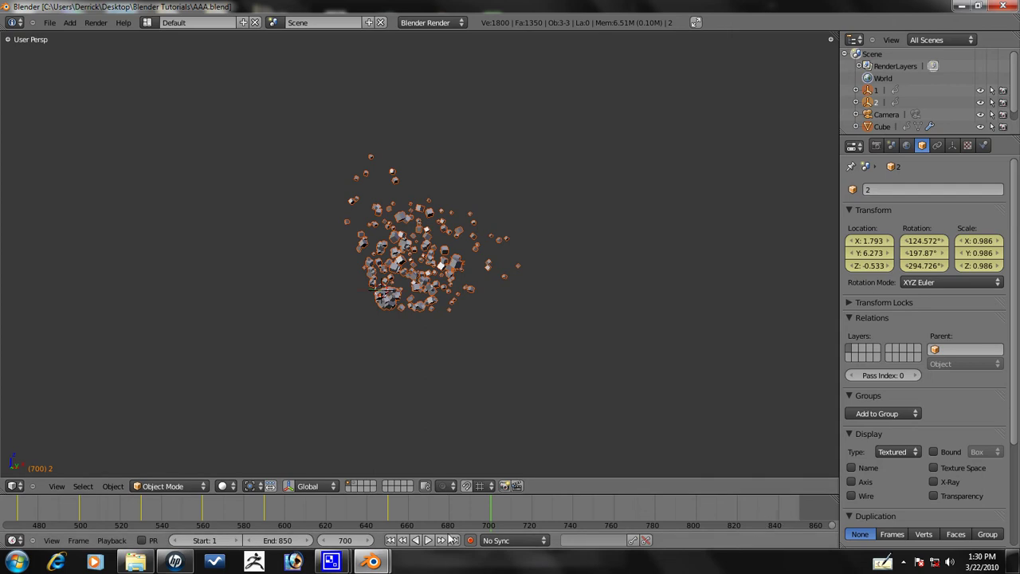
middle_drag(508, 511, 343, 530)
scroll(370, 307, up, 5)
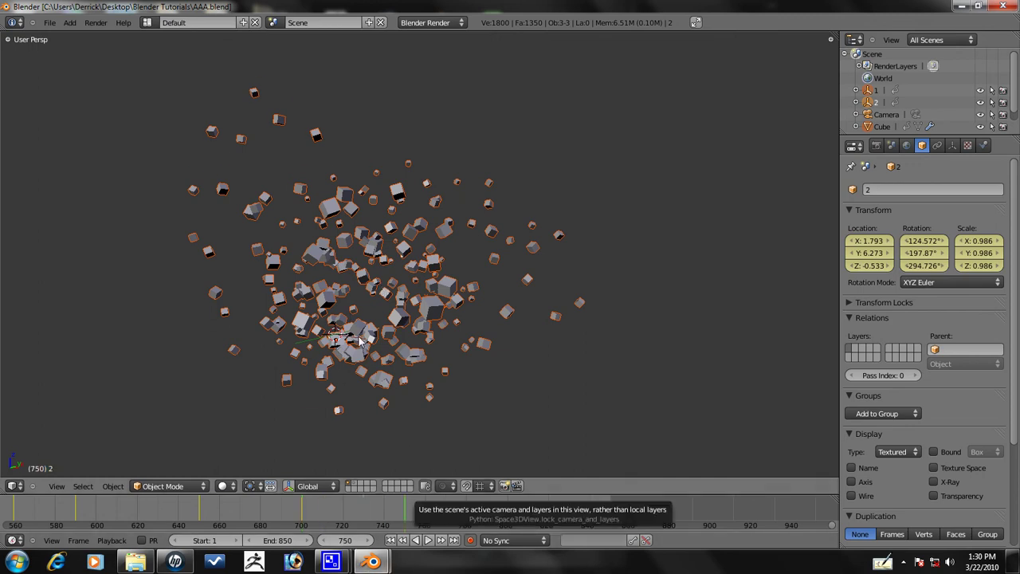
middle_drag(363, 339, 355, 325)
key(r)
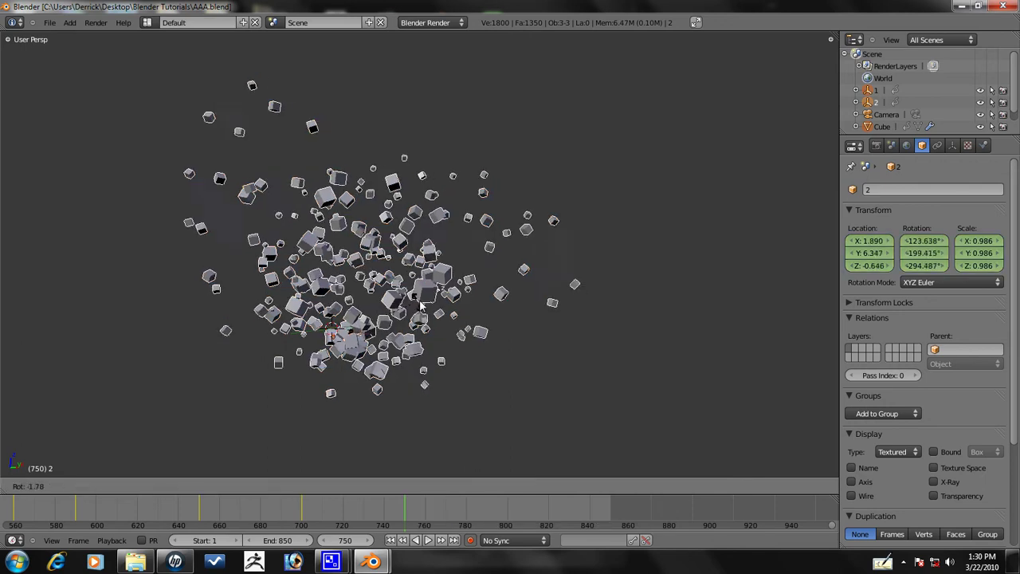
right_click(426, 298)
right_click(428, 301)
key(r)
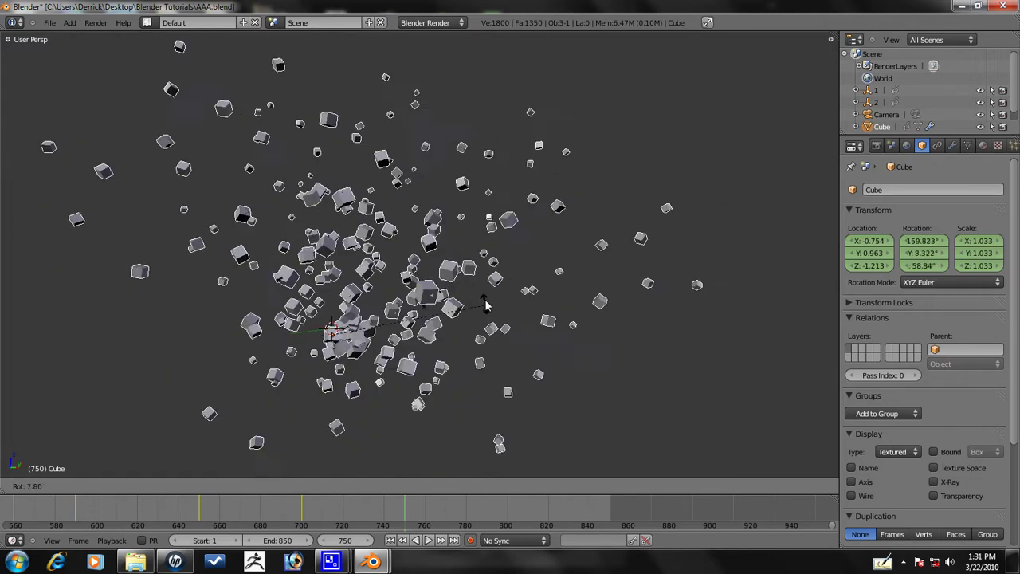
click(449, 295)
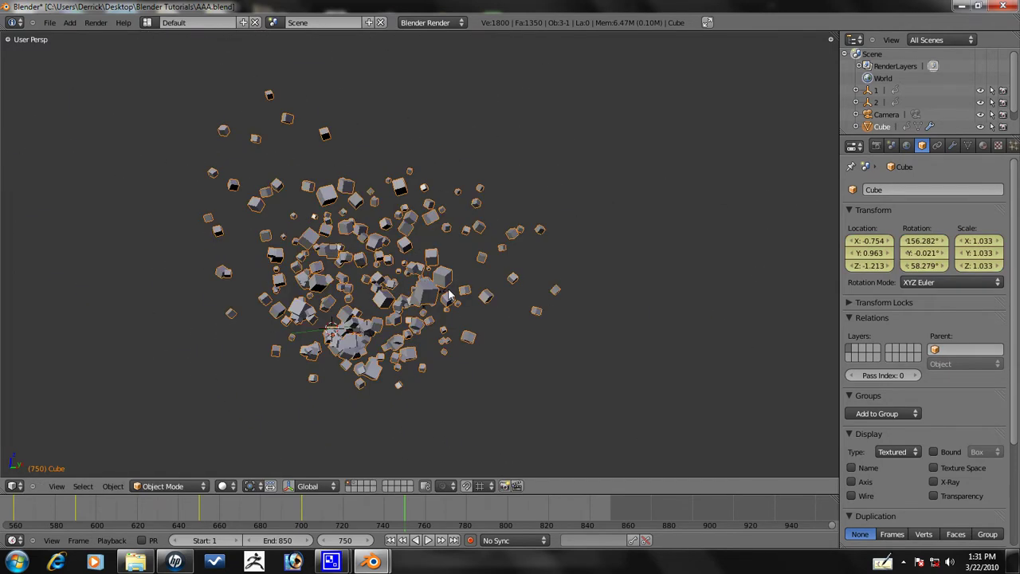
Move empty 1 to about X 26.8, Y -5.9, Z 10.1 and empty 2 to about X -10.0, Y -2.4, Z 4.1.
right_click(449, 295)
key(g)
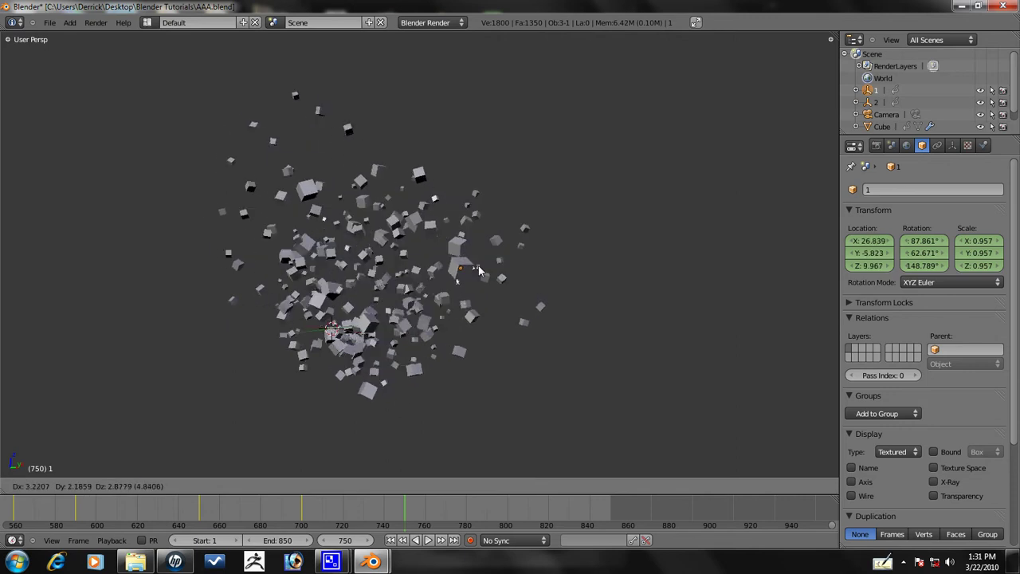
click(404, 268)
click(875, 102)
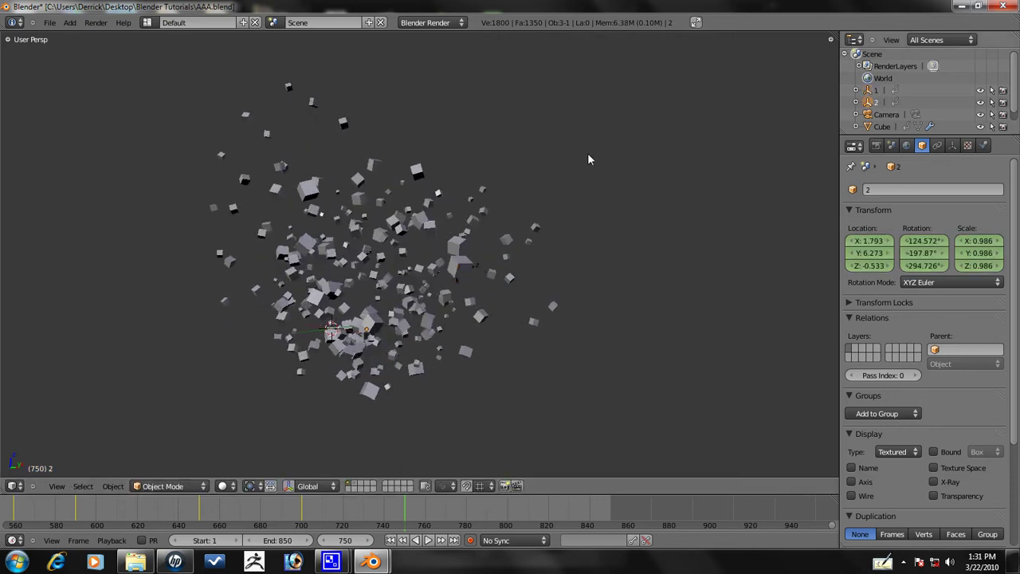
key(g)
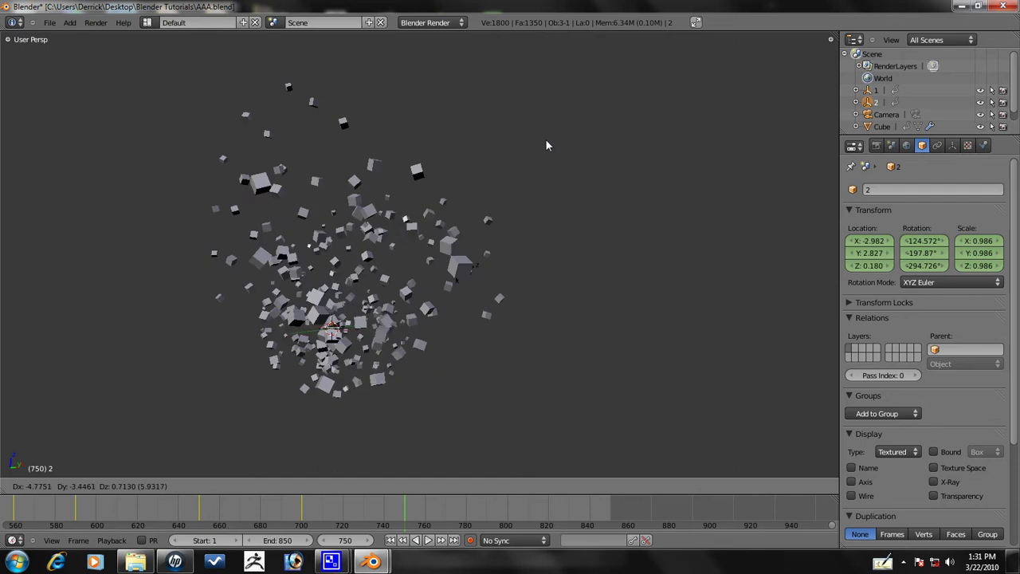
click(501, 132)
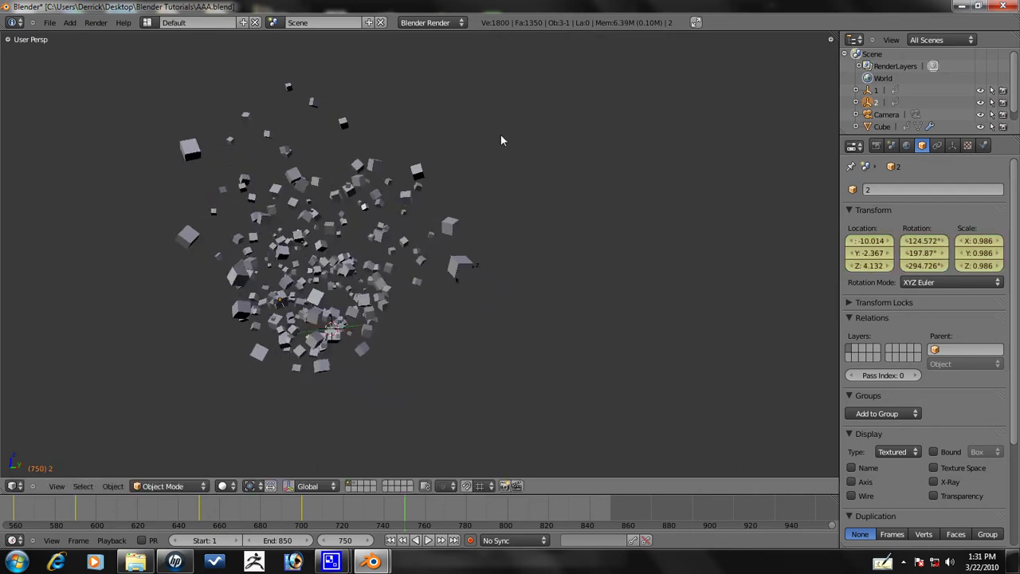
Move the cube to about X 1.2, Y 2.3, Z -0.1 and insert a LocRotScale keyframe for all objects at frame 750.
right_click(455, 266)
key(g)
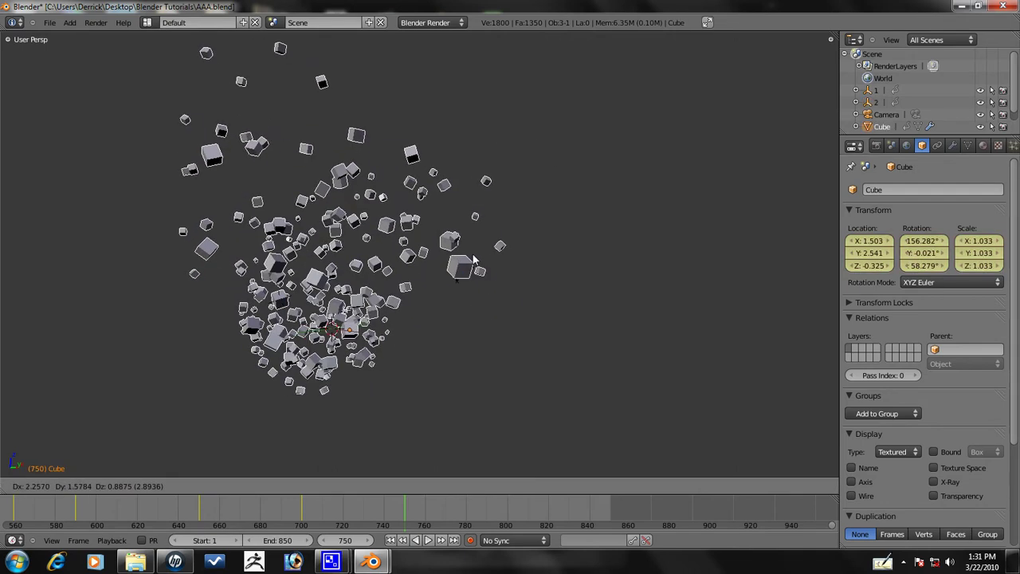
click(472, 259)
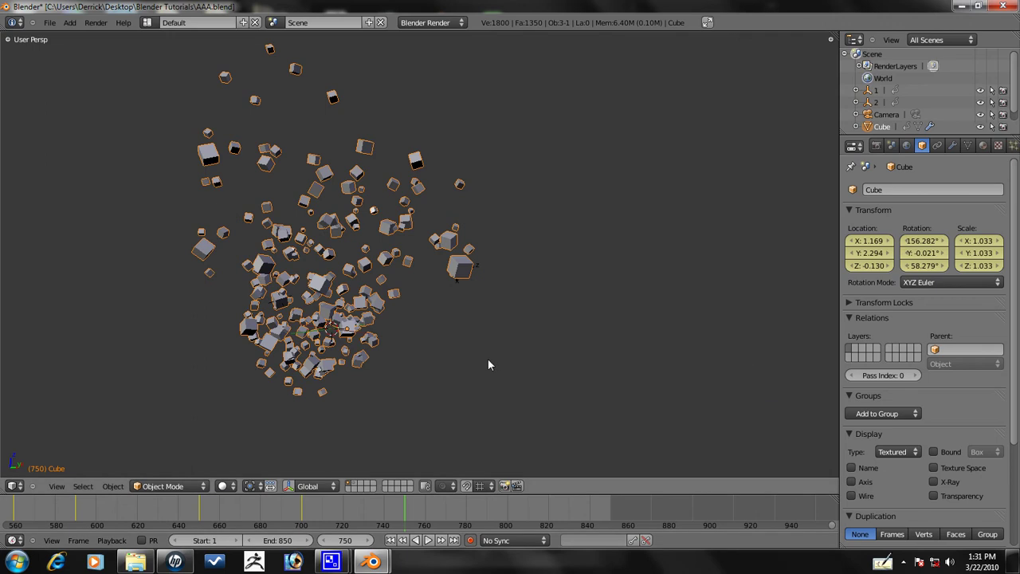
key(a)
key(a)
key(i)
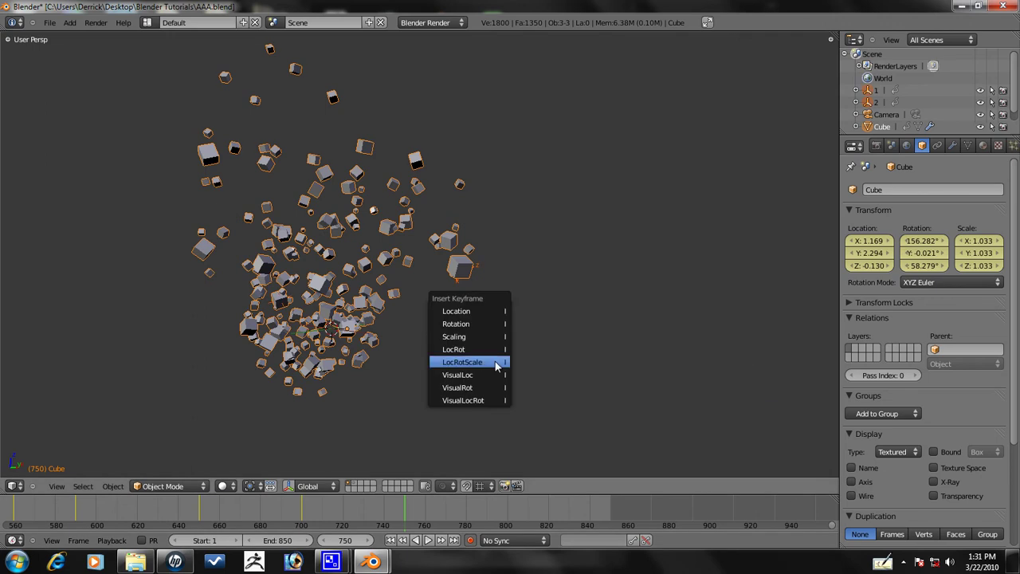
click(495, 365)
At frame 800, move empty 1 to about X 29.5, Y -3.9, Z 10.0 and the cube to about X 6.4, Y 6.0, Z 0.7.
key(Up)
key(Up)
key(Up)
key(Up)
key(Up)
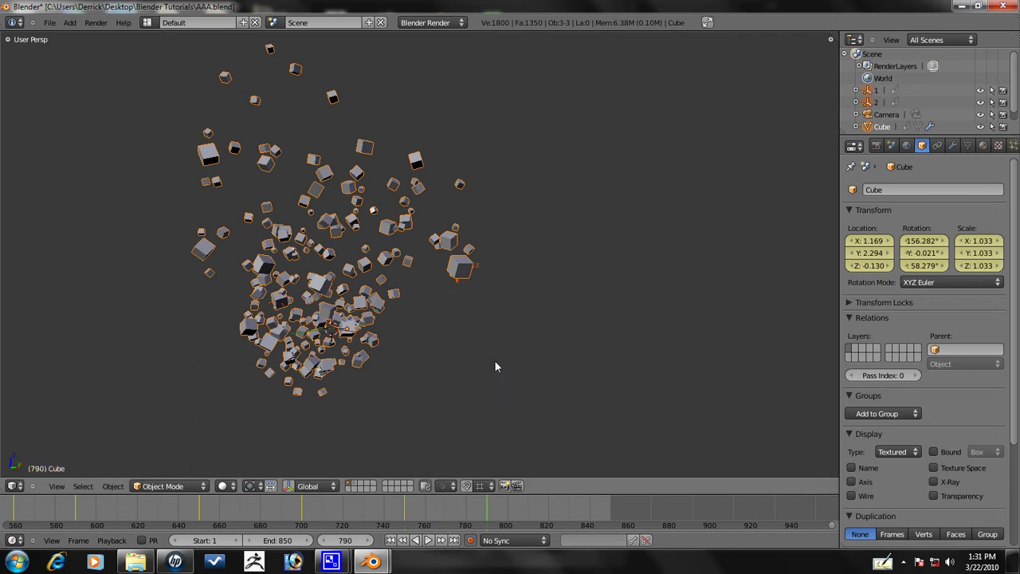
right_click(487, 268)
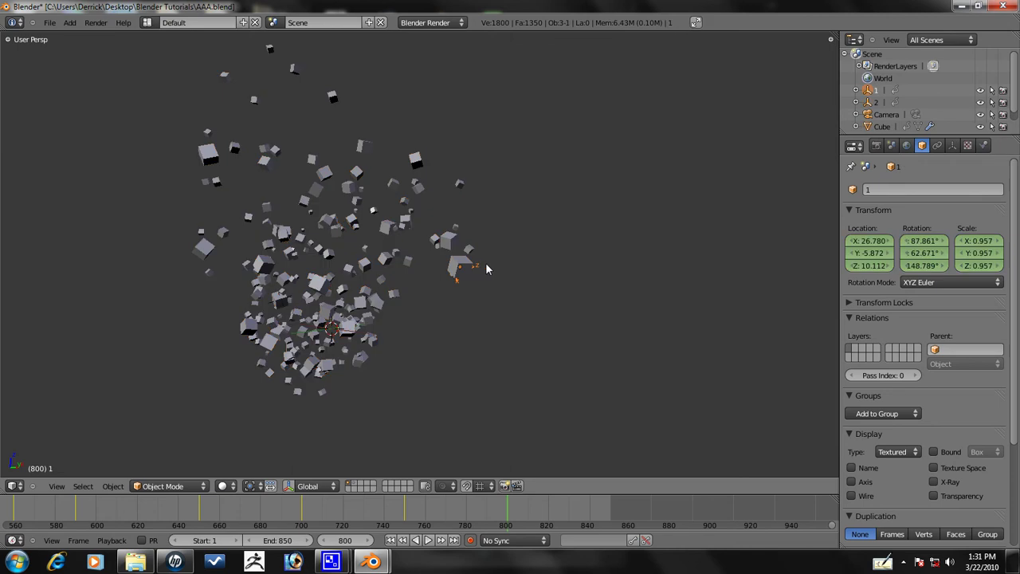
key(g)
click(514, 268)
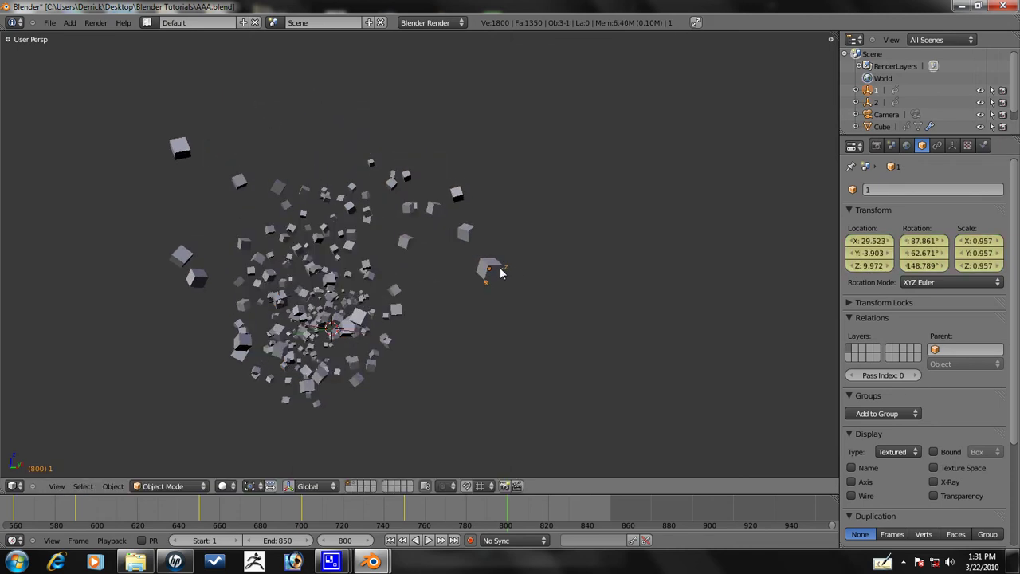
right_click(500, 268)
key(g)
click(555, 263)
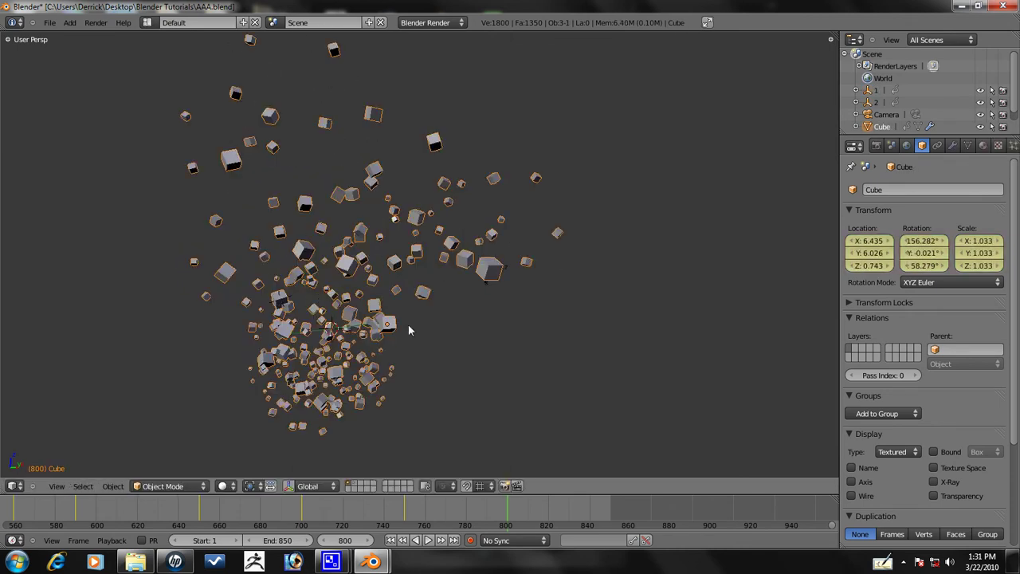
Move empty 2 to about X -28.0, Y -15.5, Z 11.2 and scale it to about 1.08.
click(874, 102)
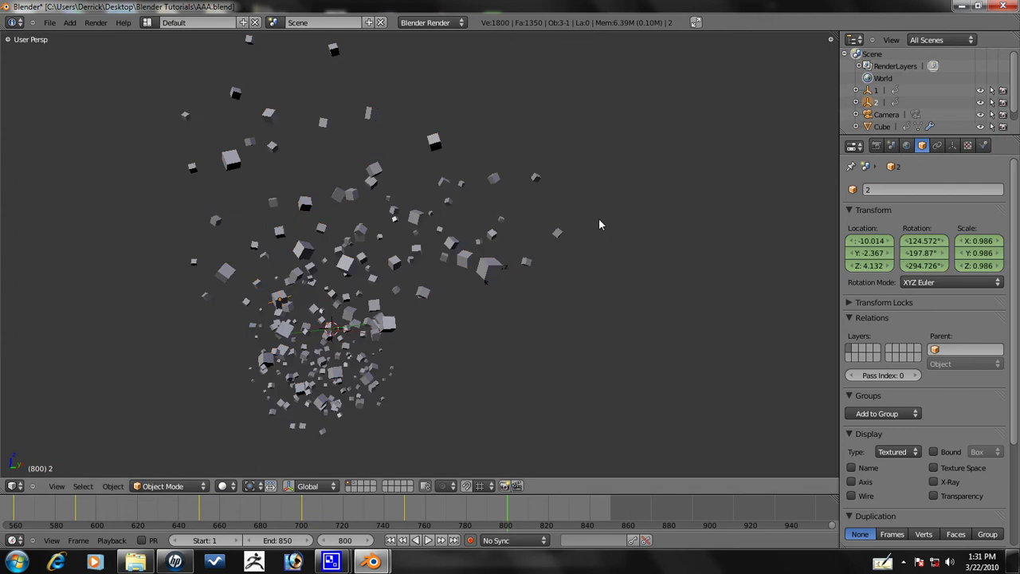
key(g)
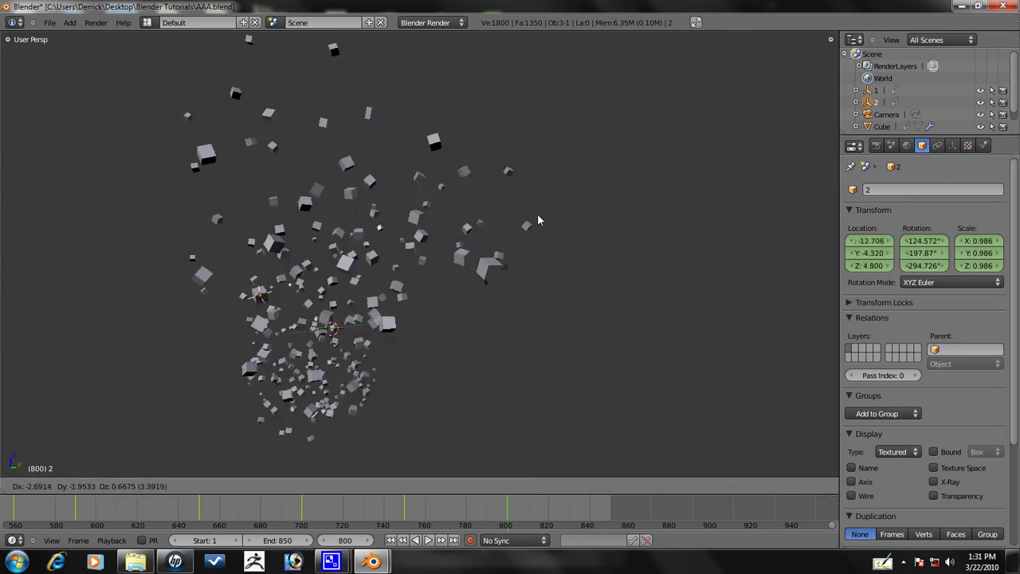
click(463, 172)
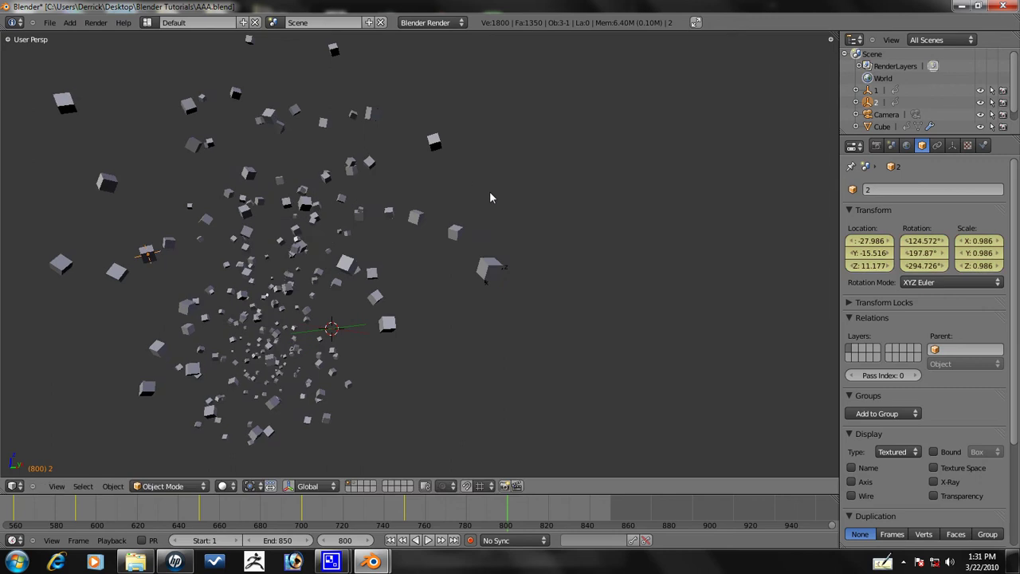
key(s)
click(526, 210)
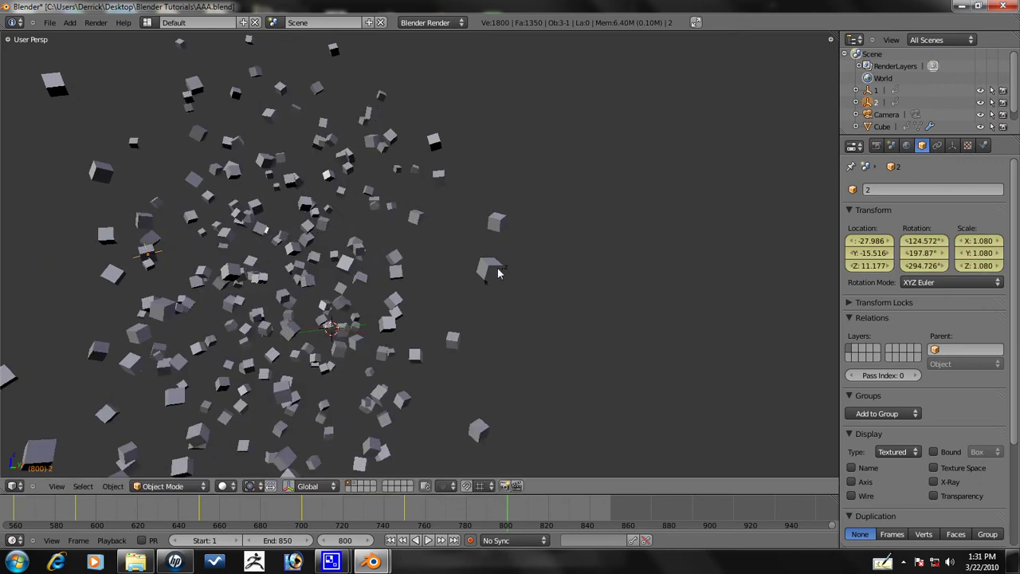
Move the cube to about X 14.8, Y 12.0, Z 1.3 and insert a keyframe for all objects at frame 800.
right_click(498, 269)
key(g)
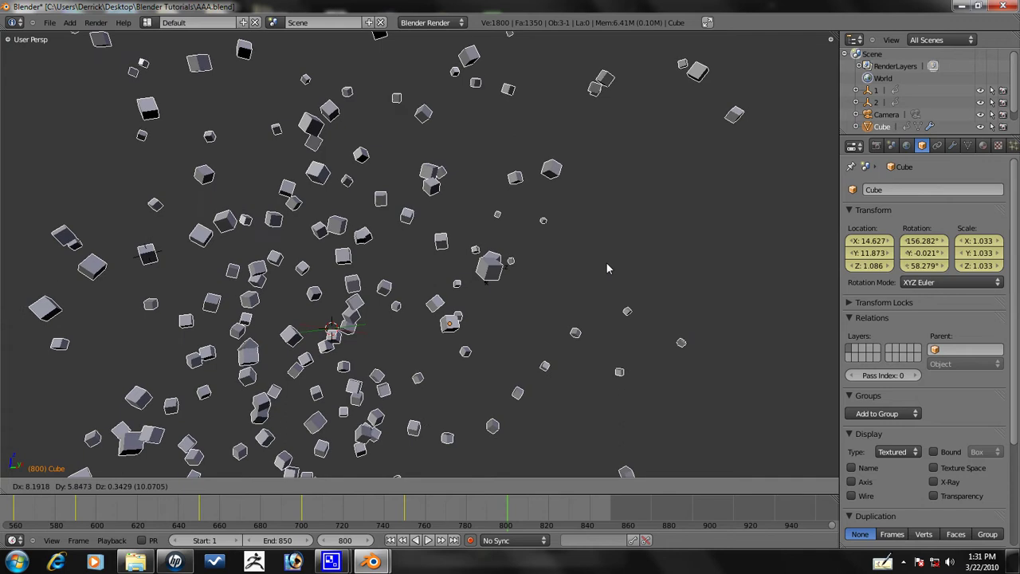
click(607, 267)
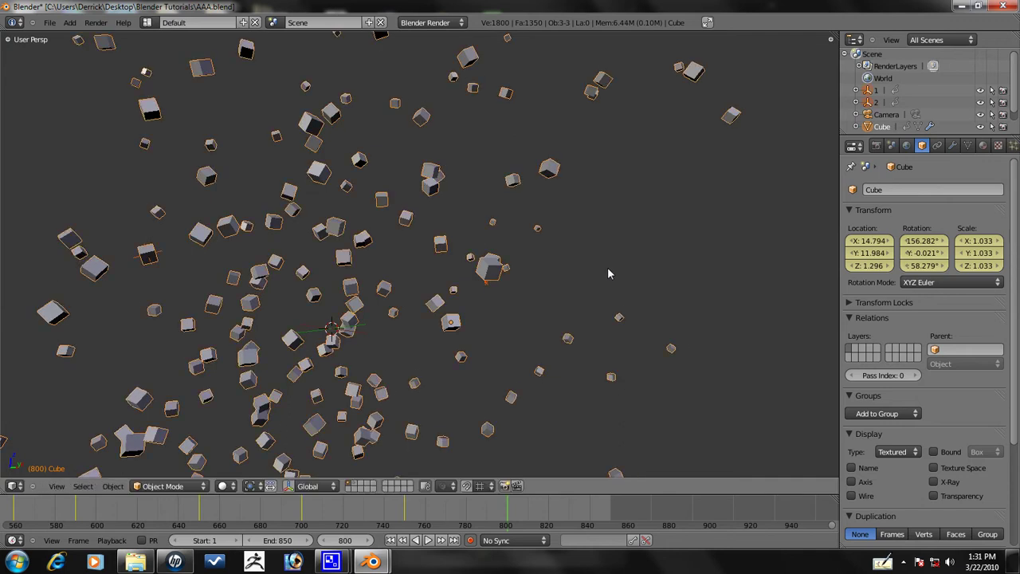
key(i)
click(607, 270)
At frame 850, reset the location, rotation and scale of the cube and both empties and insert a keyframe.
key(alt+g)
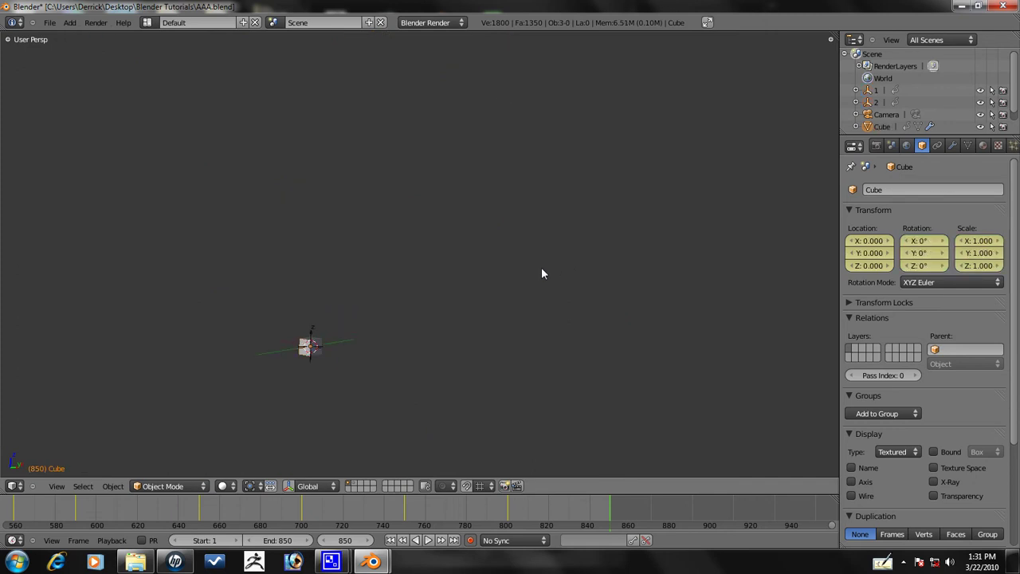
key(i)
click(542, 269)
Return to frame 1 and briefly preview the animation from the start.
click(511, 516)
drag(511, 515, 608, 524)
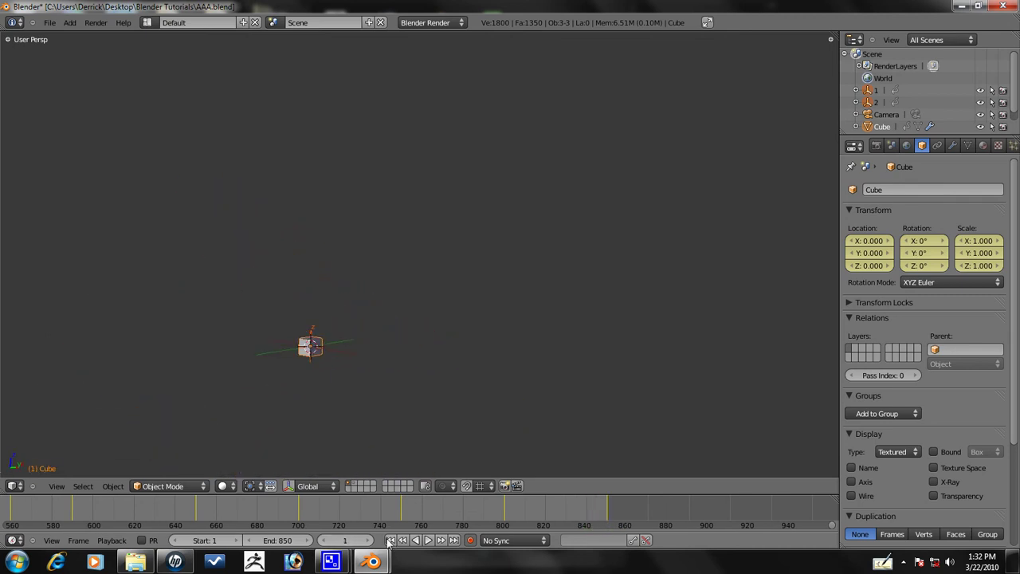
ctrl+scroll(255, 509, left, 6)
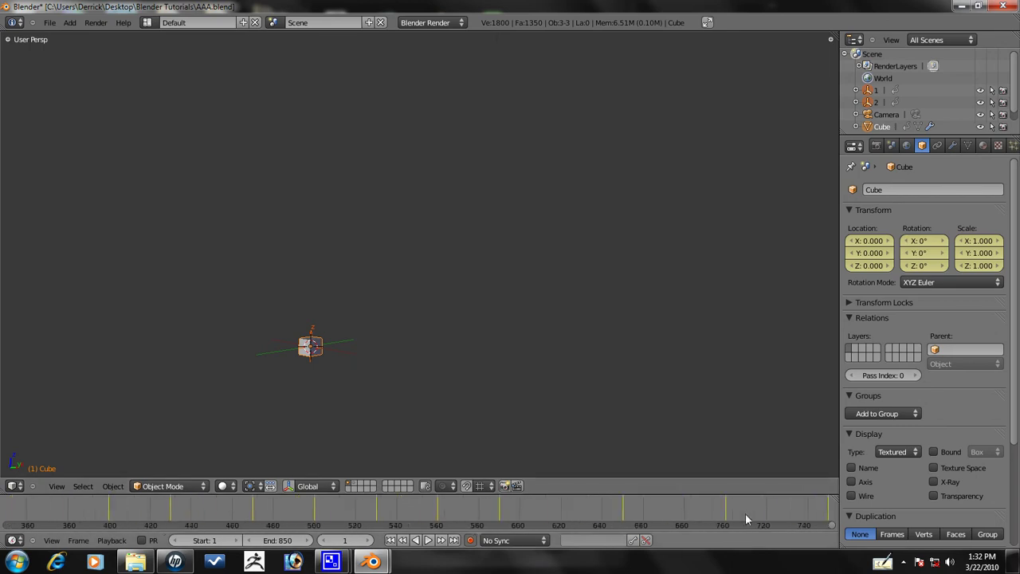
ctrl+scroll(270, 518, left, 5)
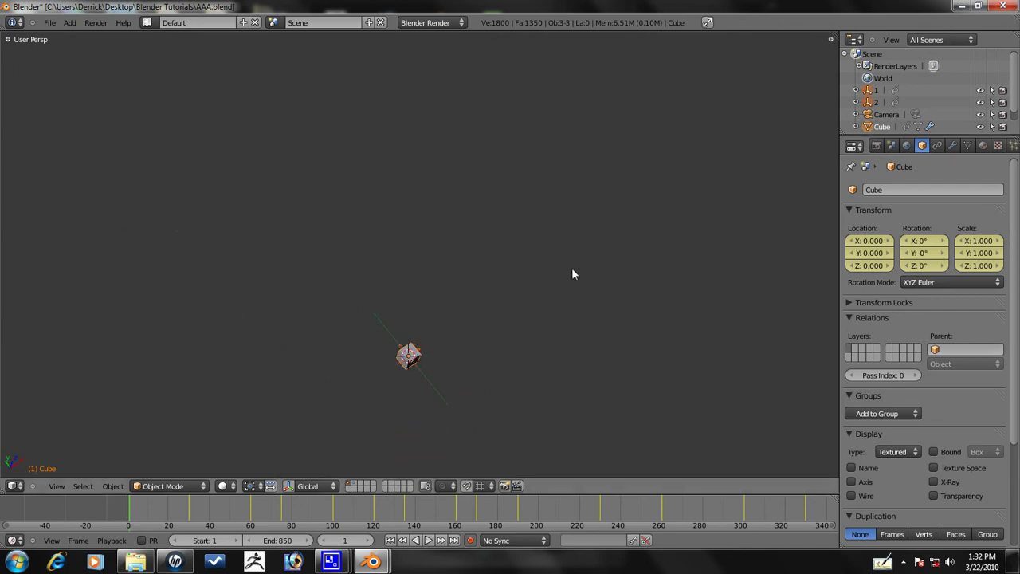
key(alt+a)
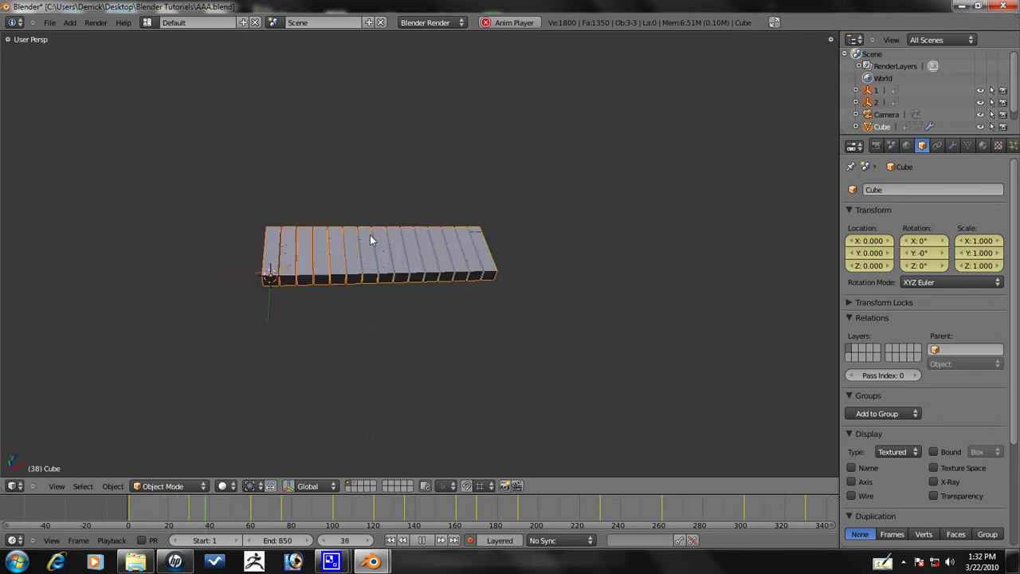
key(Escape)
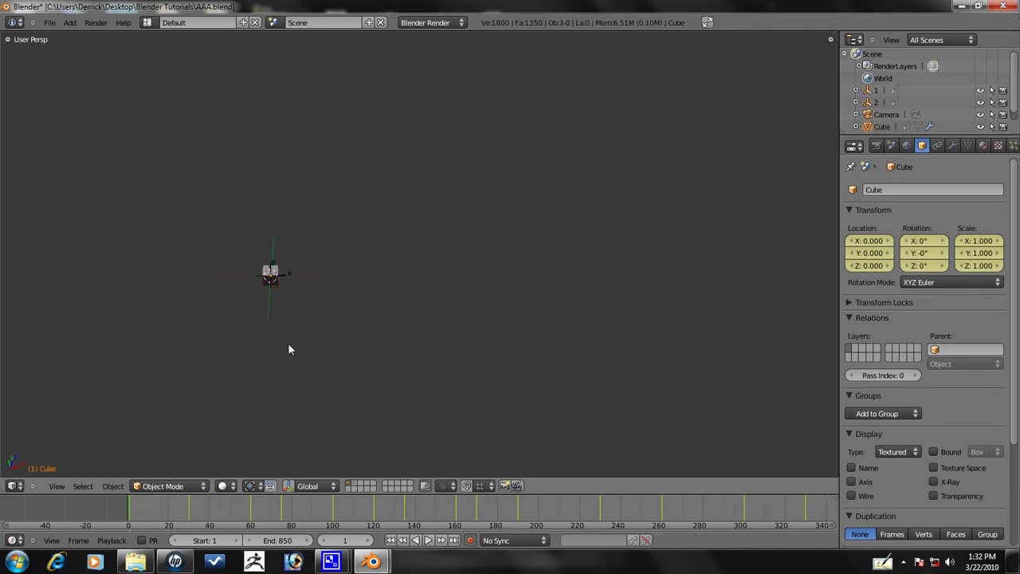
Hide empties 1 and 2 and play the full animation from frame 1, viewing the cube array from different angles.
key(h)
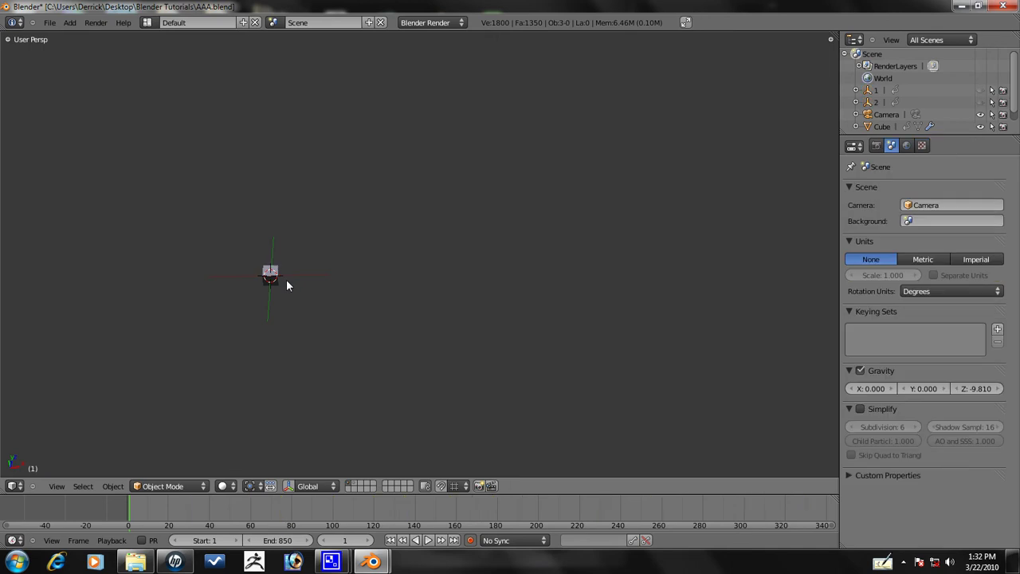
key(alt+a)
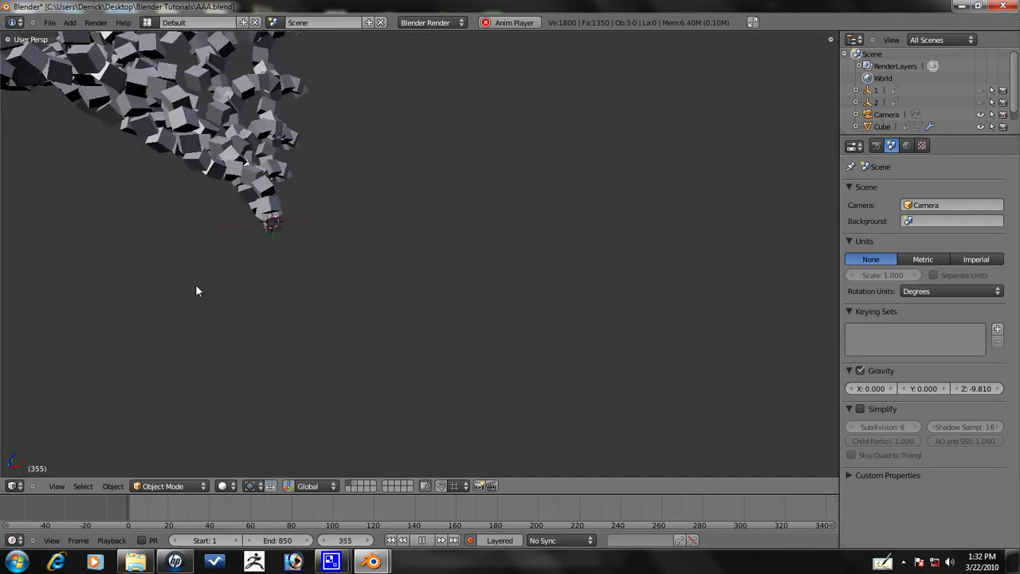
middle_drag(304, 346, 254, 327)
scroll(344, 375, down, 4)
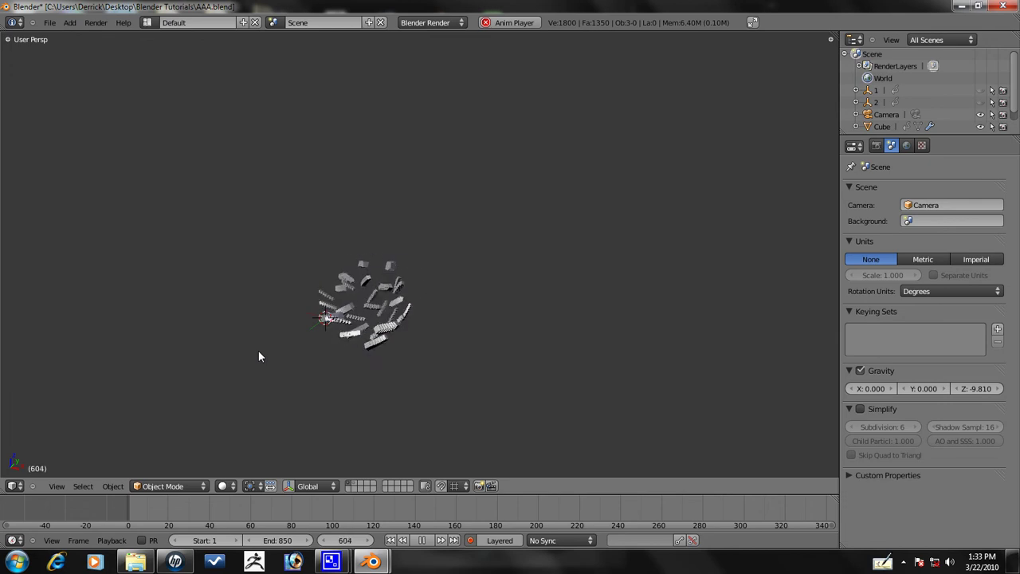
scroll(273, 361, up, 4)
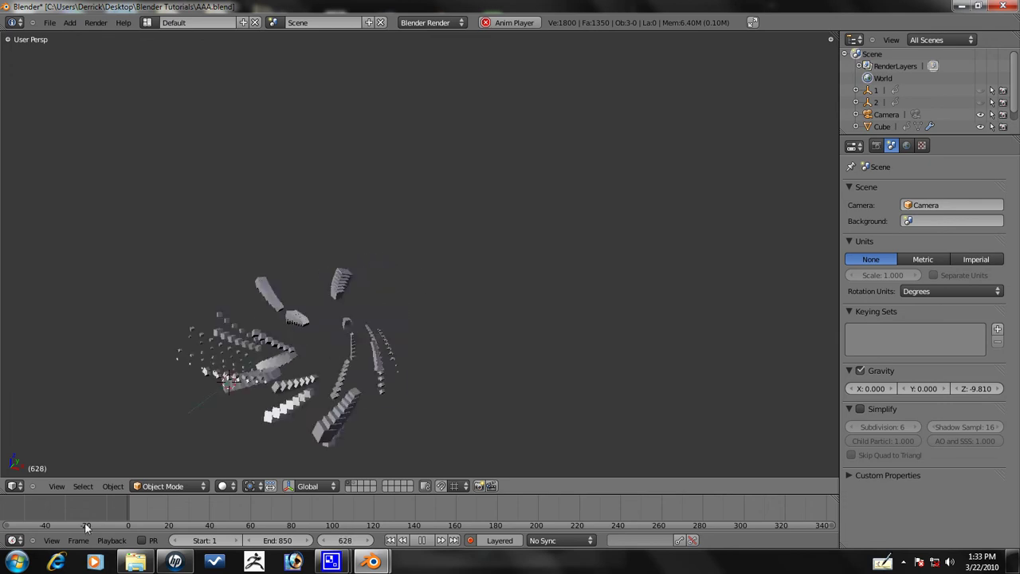
middle_drag(207, 404, 252, 355)
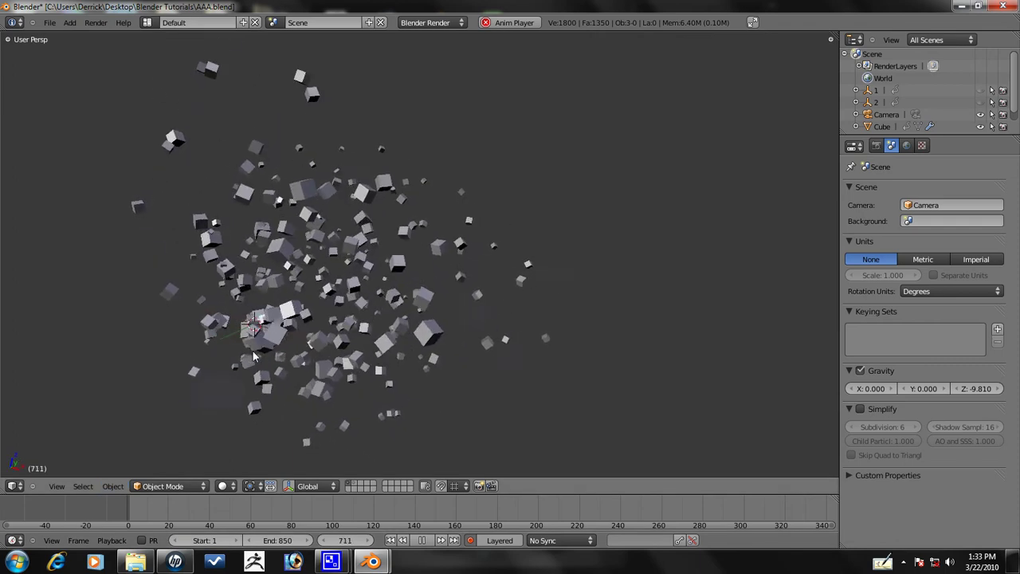
scroll(281, 311, down, 3)
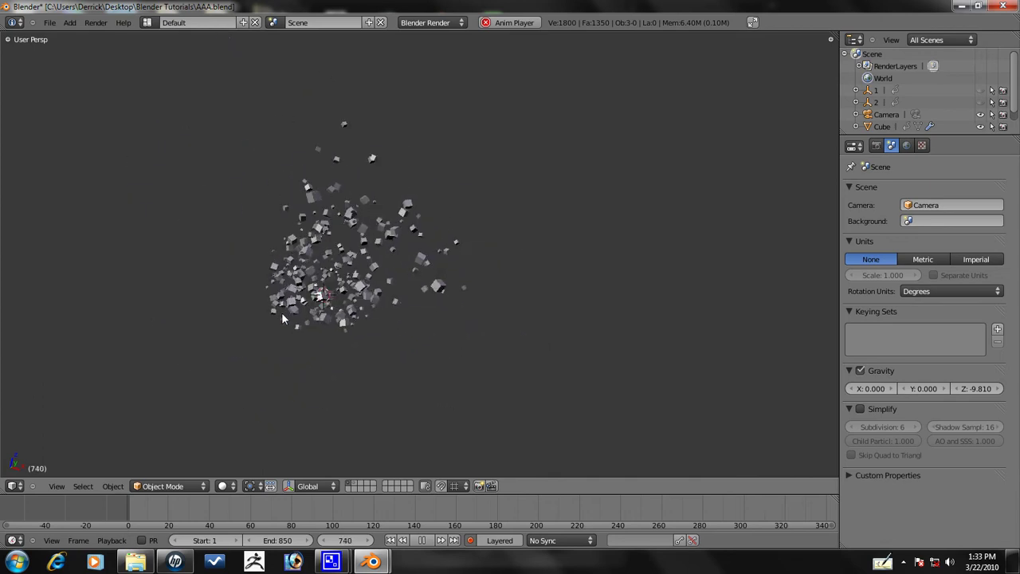
scroll(282, 311, up, 1)
shift+middle_drag(286, 322, 327, 365)
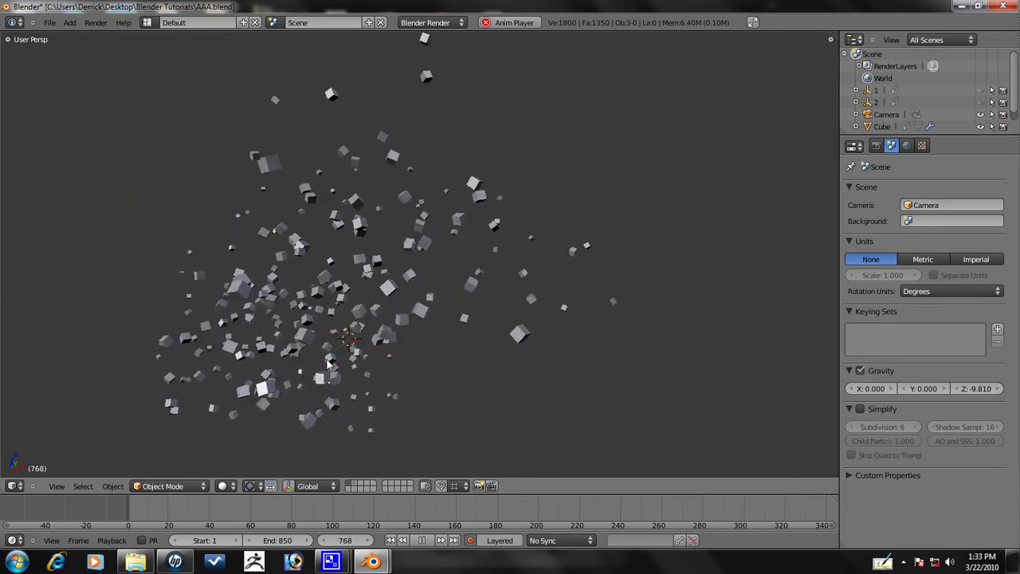
Stop the playback, unhide empties 1 and 2, and bring the keyframes up to frame 850 into view.
scroll(322, 352, down, 2)
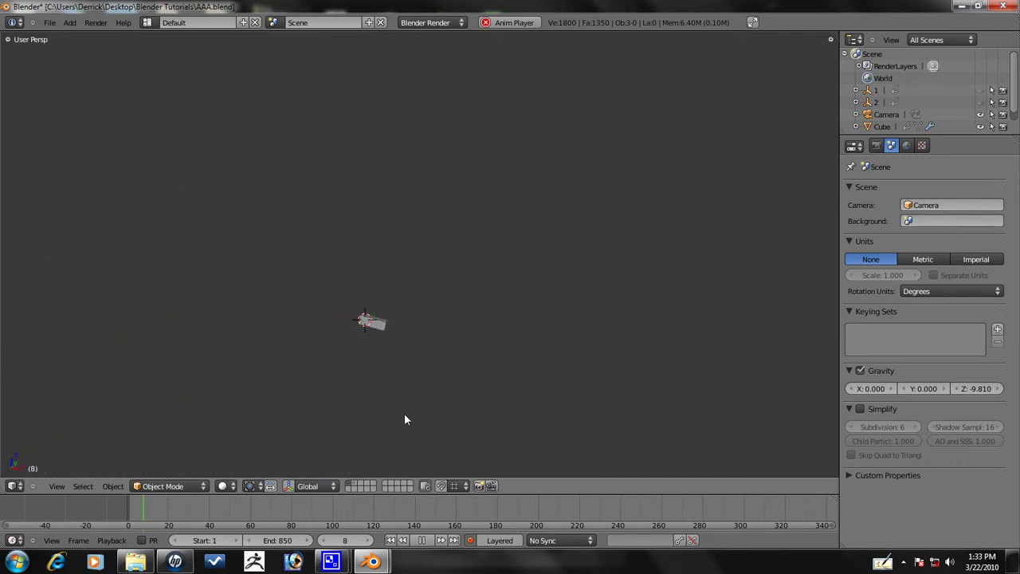
key(Escape)
drag(467, 525, 891, 526)
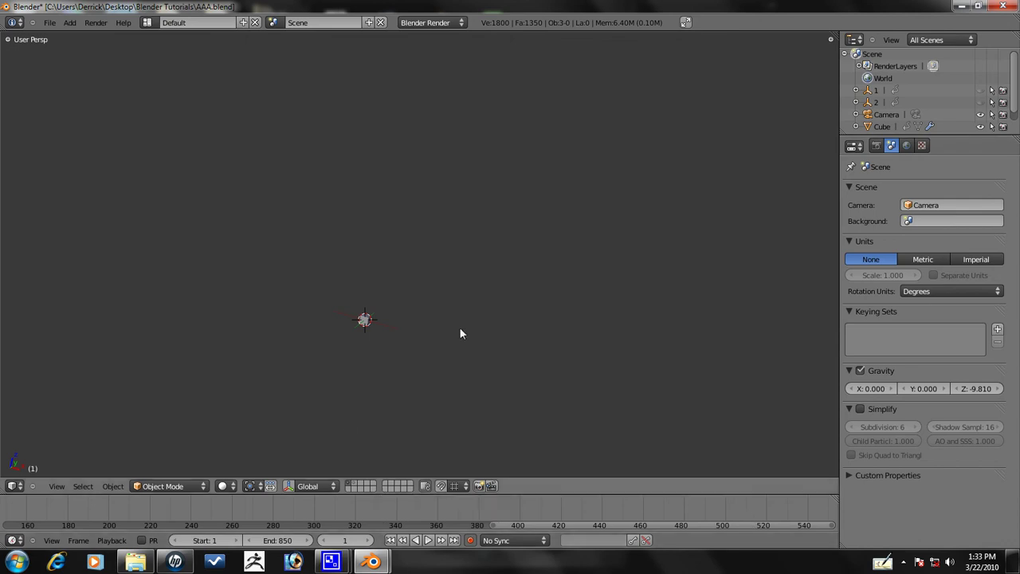
key(alt+h)
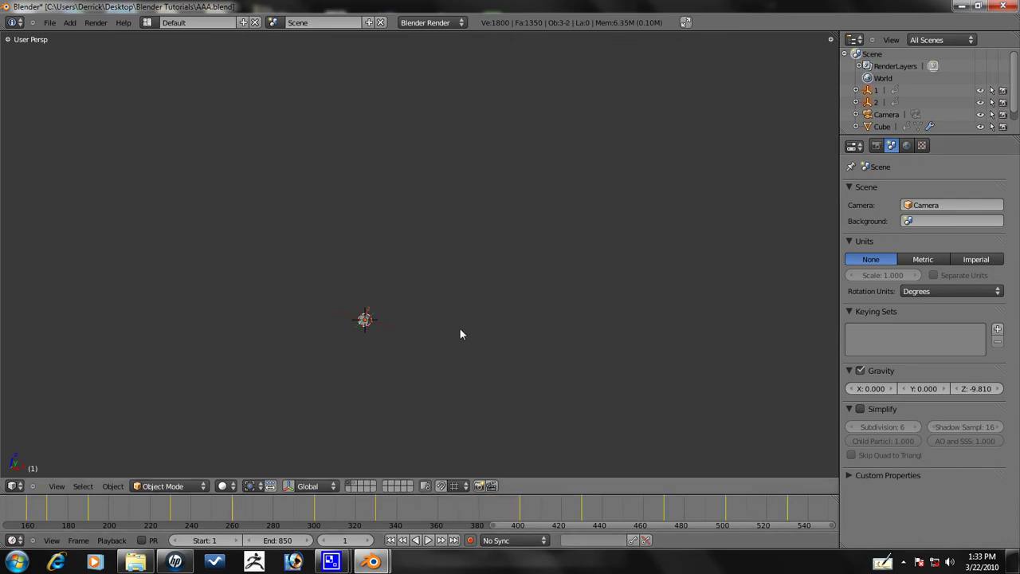
middle_drag(679, 512, 253, 509)
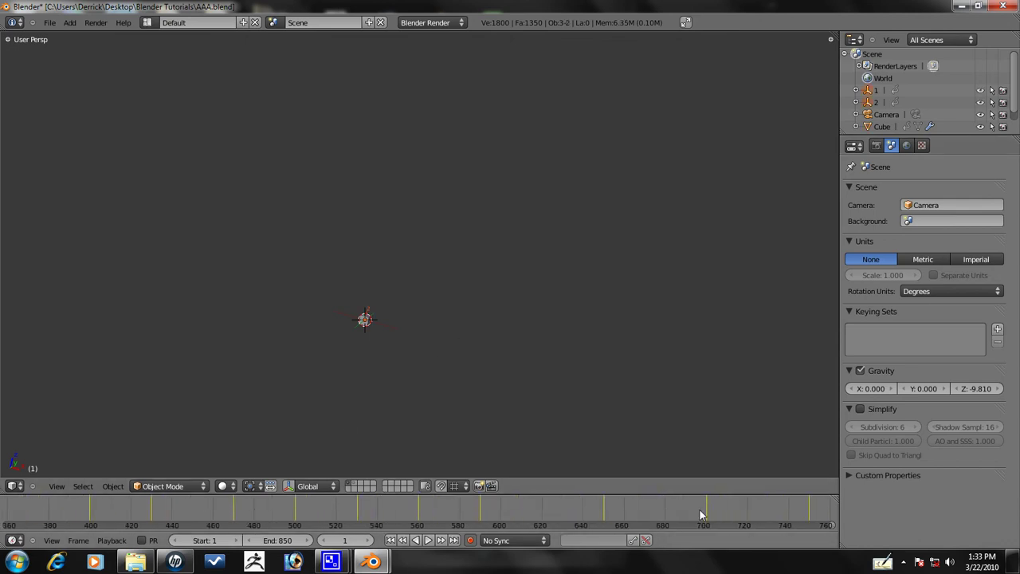
middle_drag(604, 517, 307, 513)
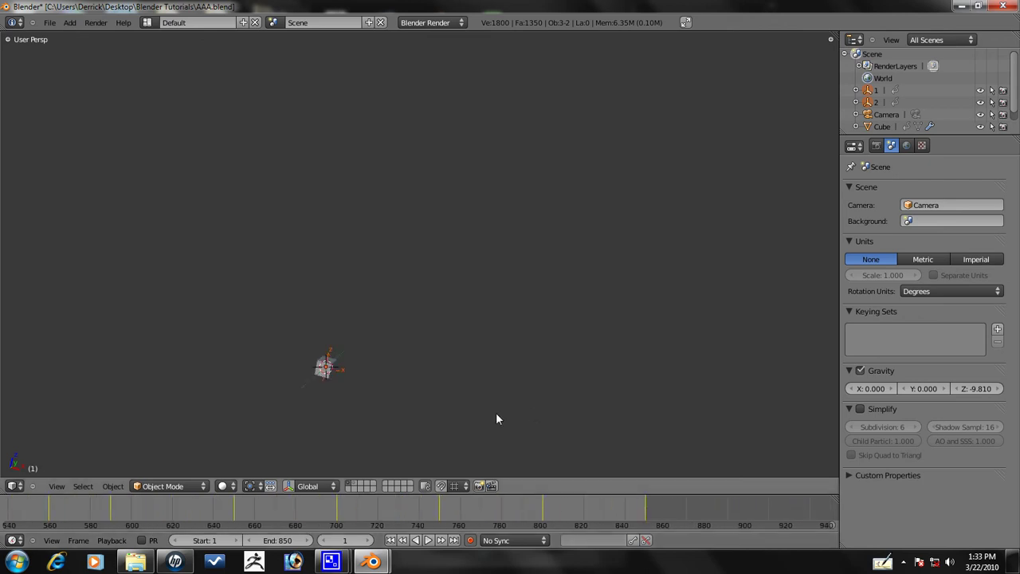
Undo the recent actions until the reset and keyframe at frame 850 are removed.
key(h)
key(alt+h)
key(h)
key(ctrl+z)
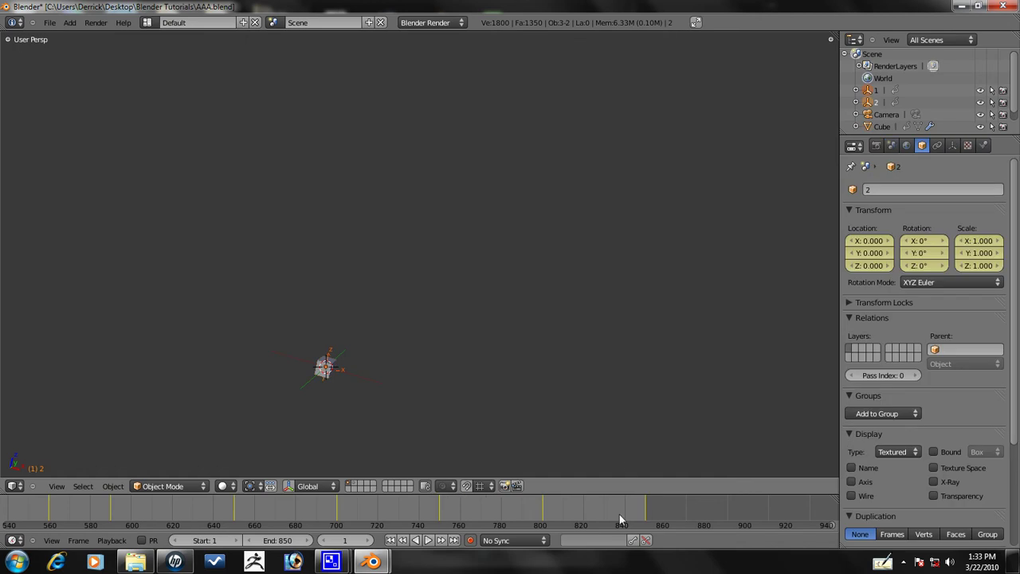
key(ctrl+z)
click(645, 511)
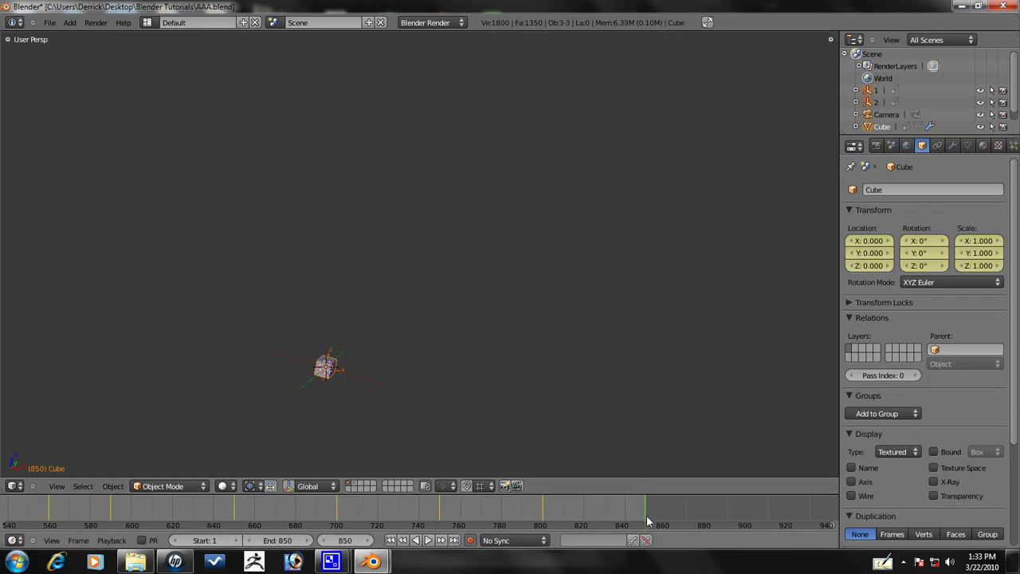
drag(651, 510, 647, 394)
key(a)
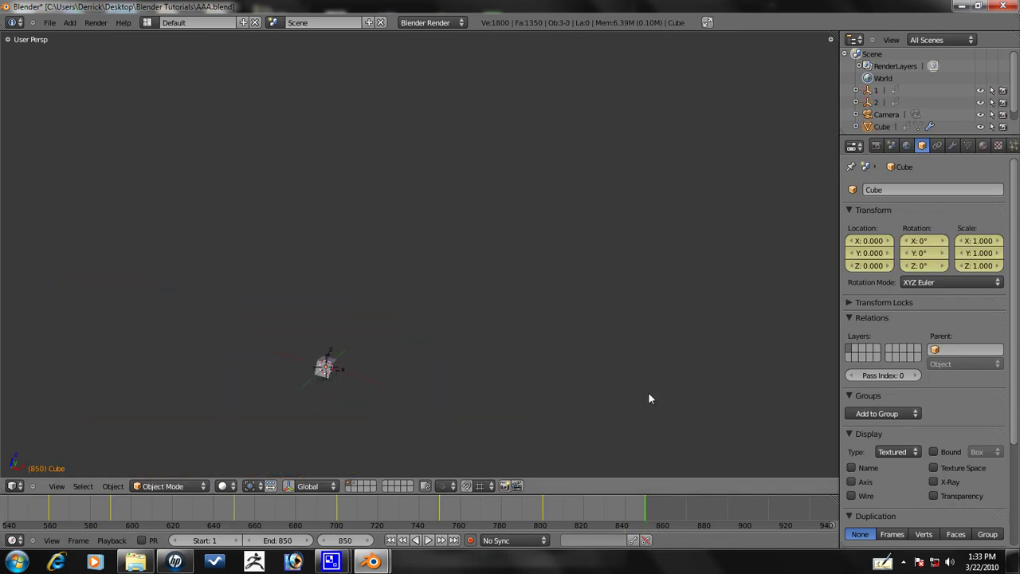
key(ctrl+z)
key(ctrl+z)
key(ctrl+z)
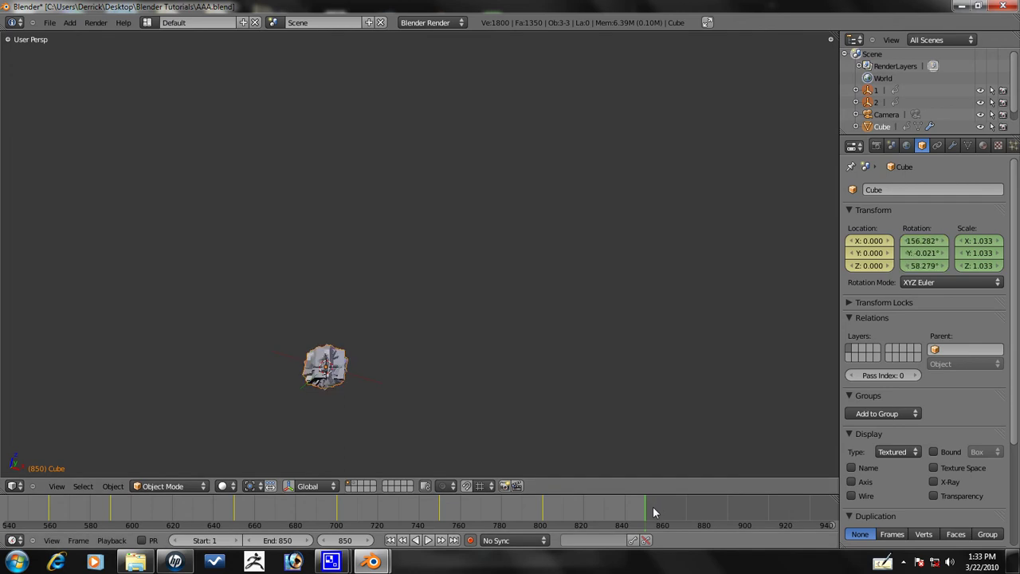
Go to frame 900 and set the animation's end frame to 900.
key(Down)
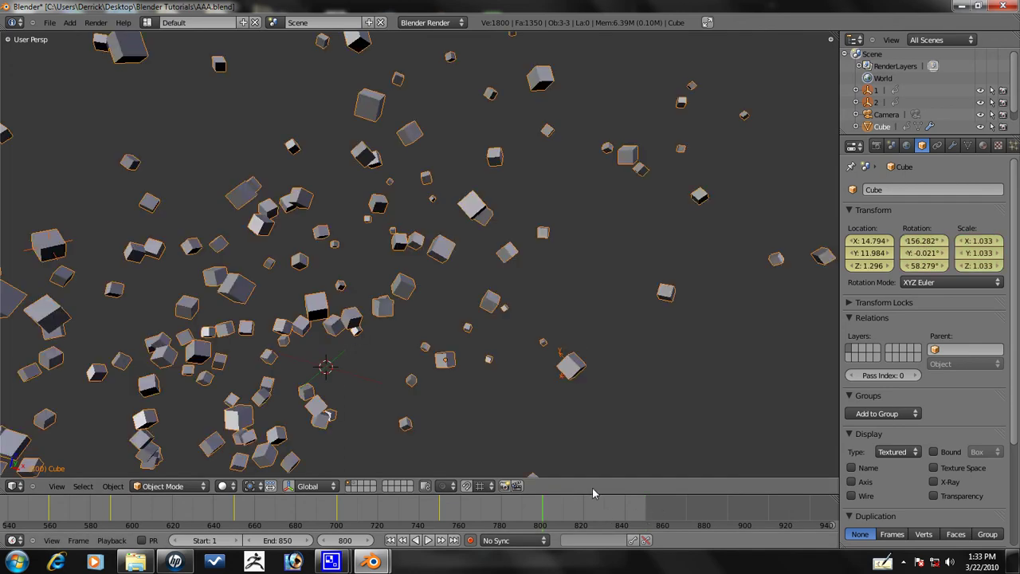
key(Up)
key(Up)
key(Up)
key(Up)
key(Up)
key(Up)
key(Up)
key(Up)
key(Up)
key(Up)
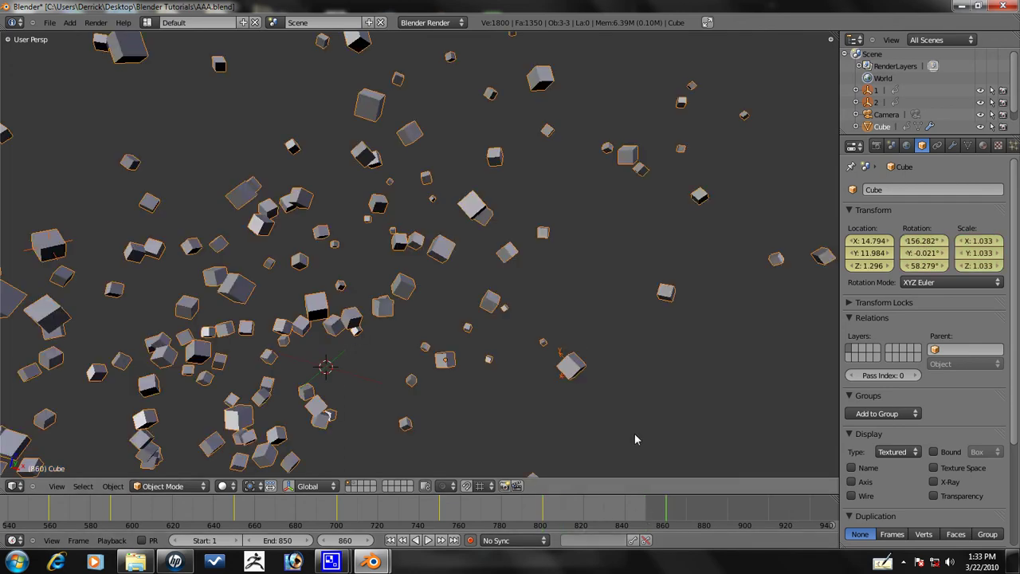
key(Up)
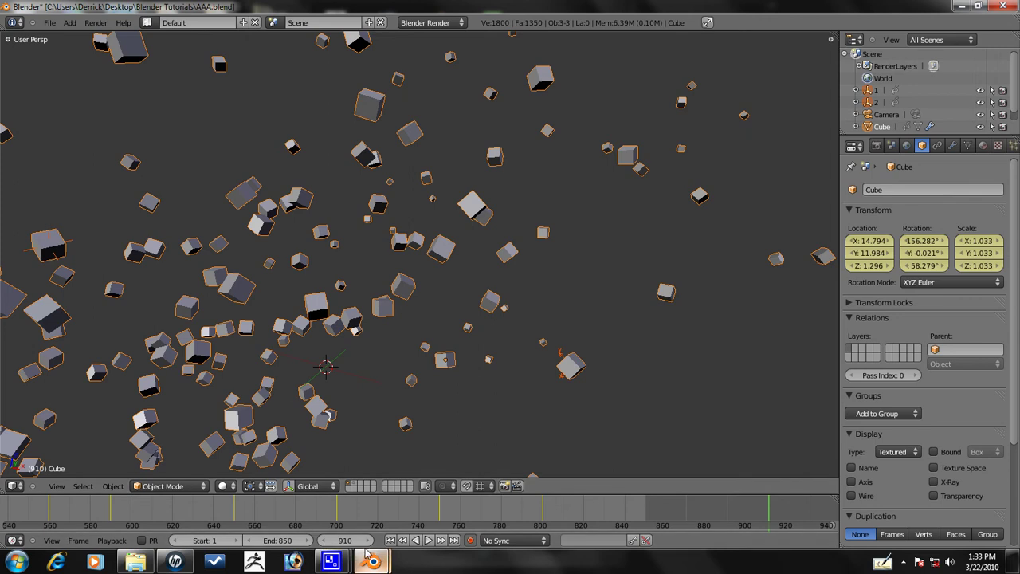
key(Down)
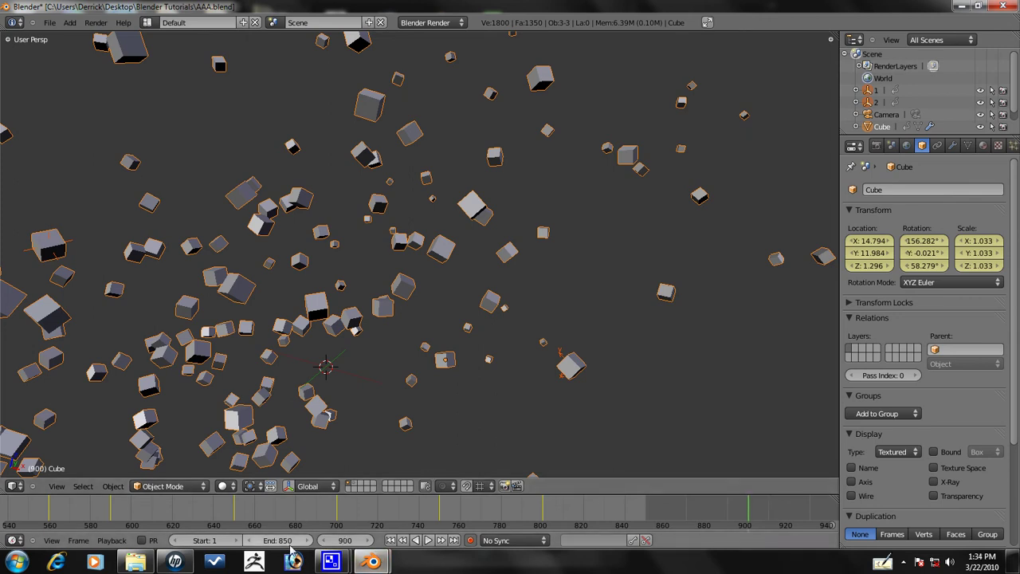
click(279, 542)
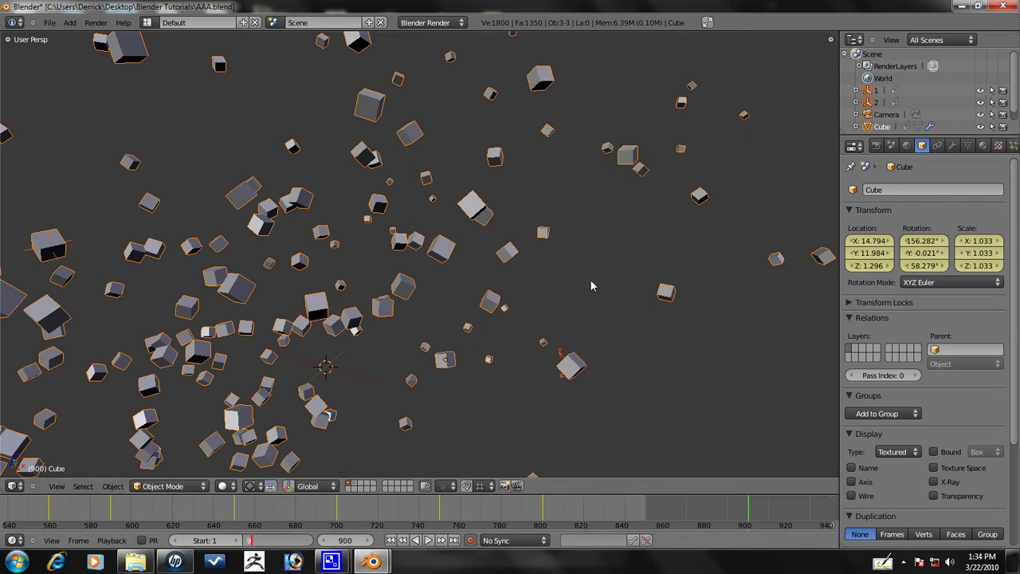
text(900)
key(Return)
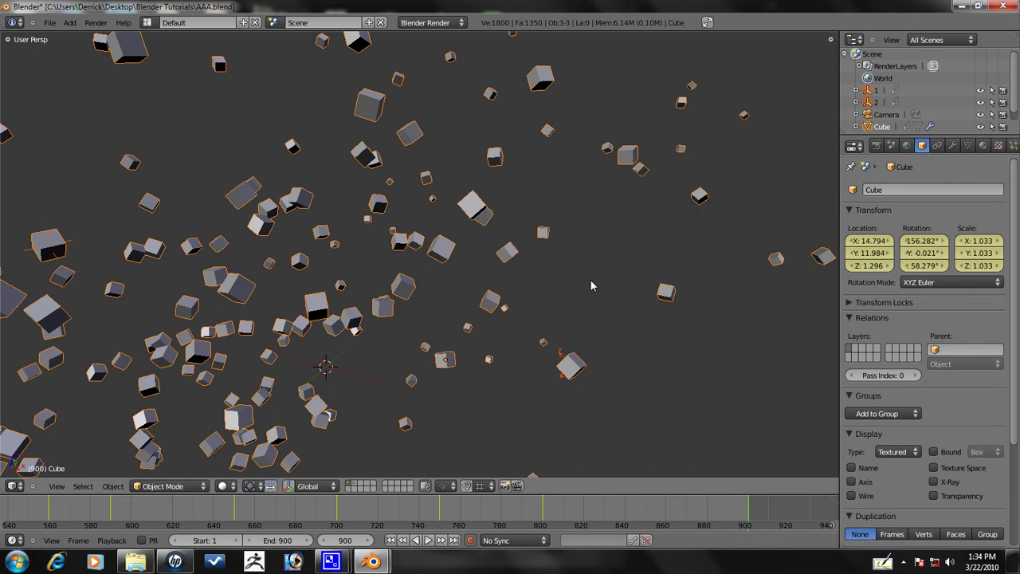
Reset the rotation, location and scale of the cube and both empties at frame 900 and insert a LocRotScale keyframe.
key(a)
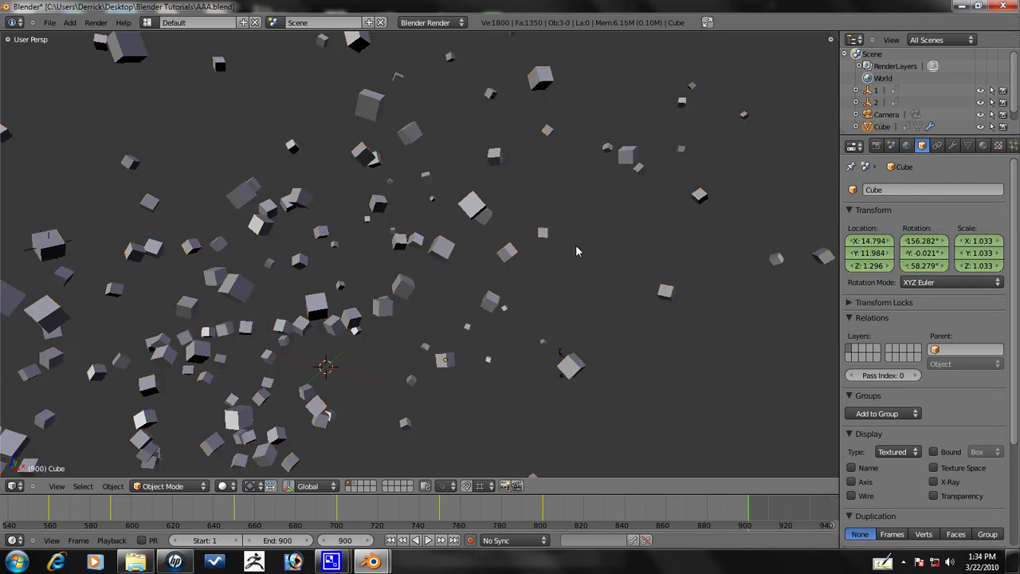
key(a)
key(alt+r)
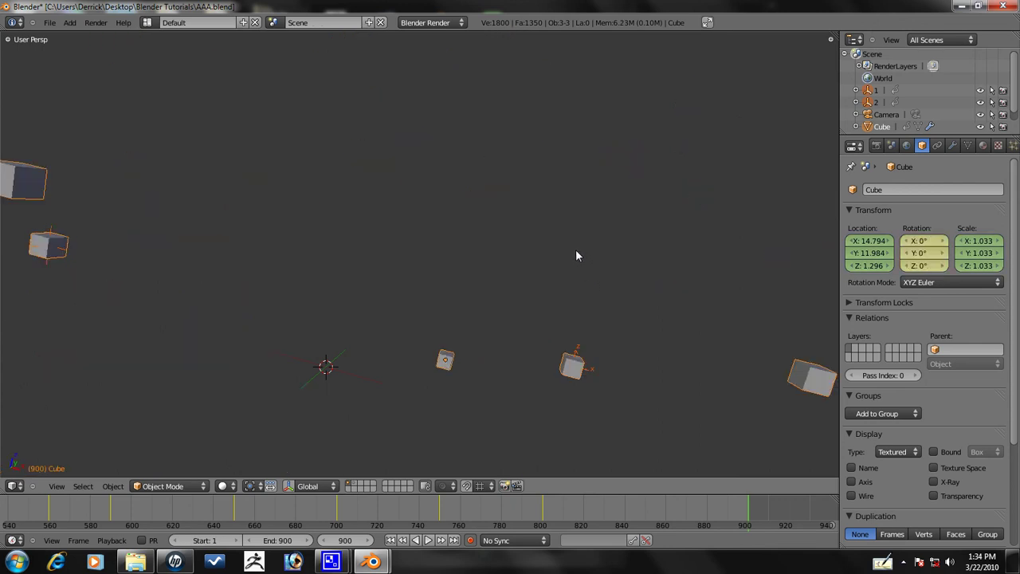
key(alt+g)
key(alt+s)
key(i)
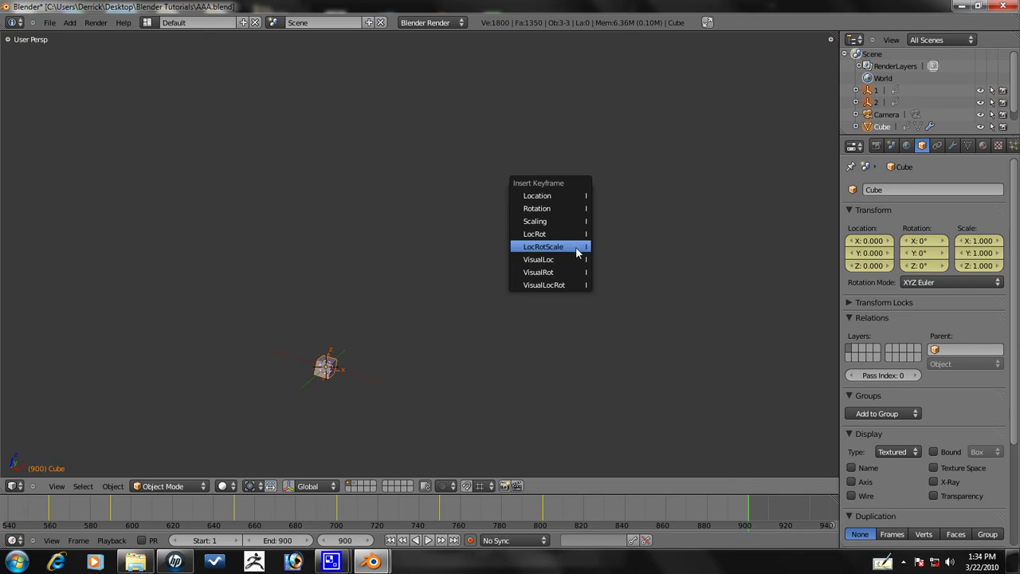
click(575, 247)
Play the animation from frame 798 to check the ending, then stop and return to frame 1.
click(541, 510)
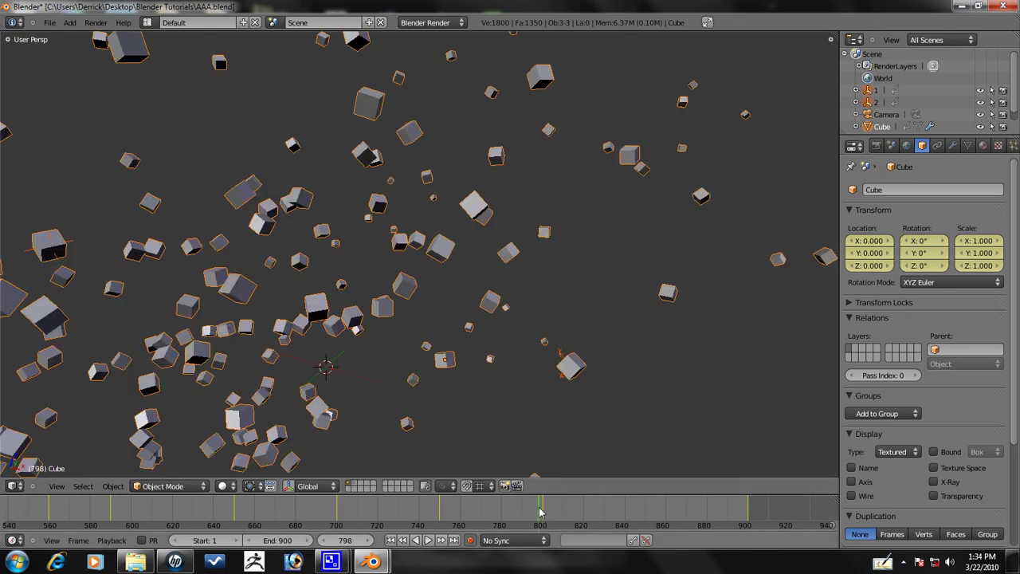
key(alt+a)
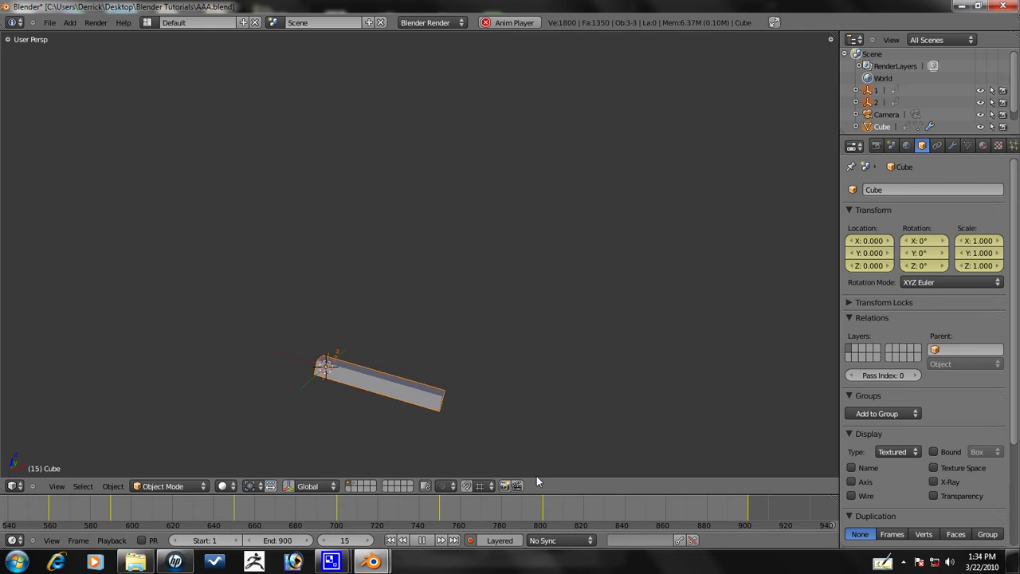
key(Escape)
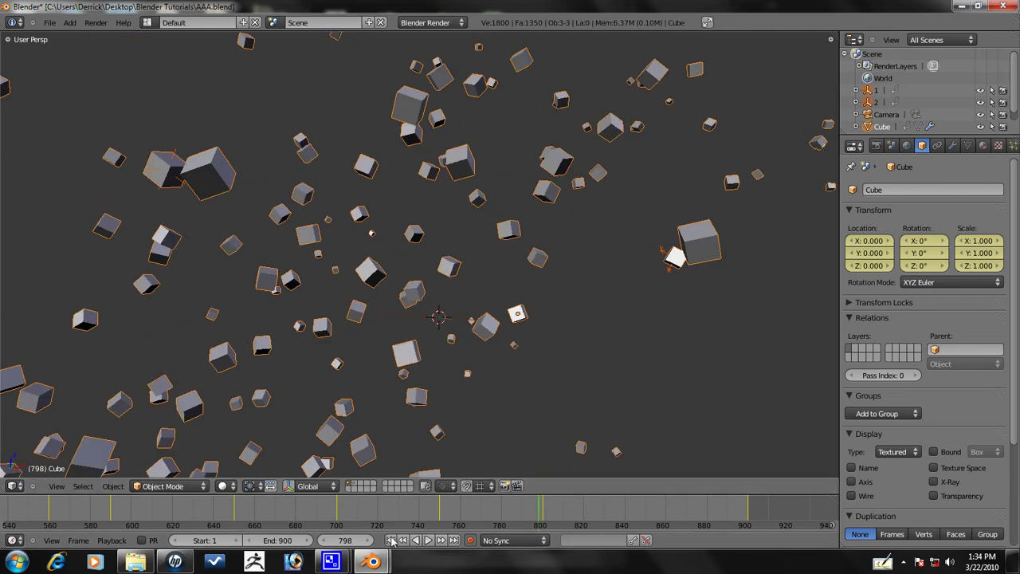
middle_drag(382, 375, 508, 387)
middle_drag(506, 305, 449, 271)
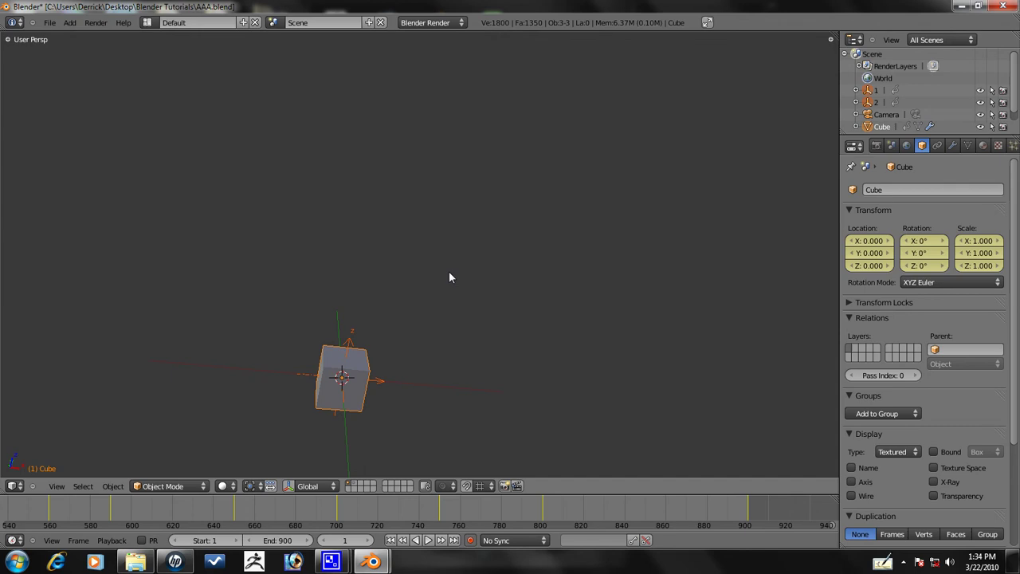
scroll(450, 271, down, 4)
mouse_move(500, 324)
middle_down()
mouse_move(496, 292)
mouse_move(482, 322)
middle_up()
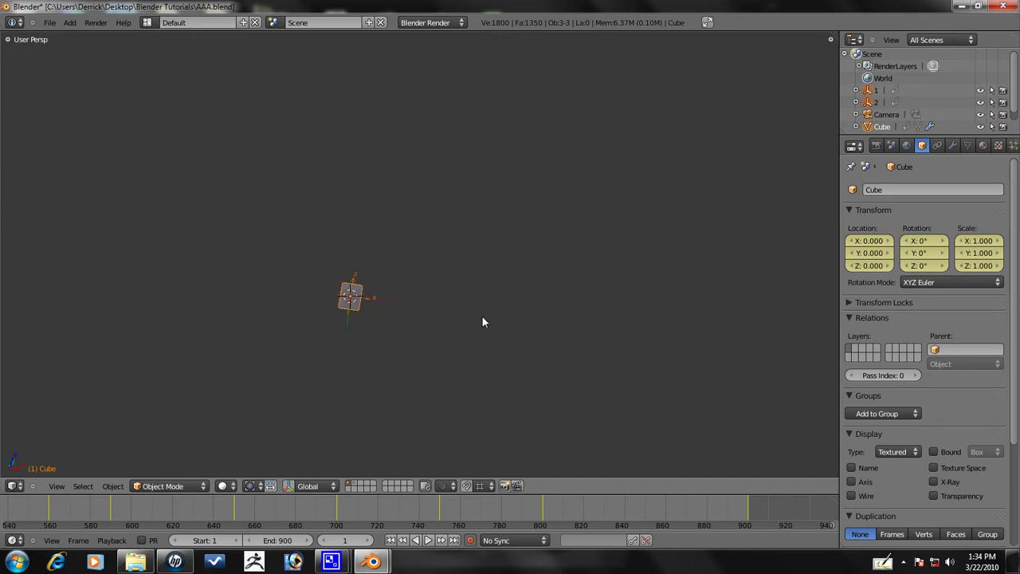
Move the camera from layer 2 to layer 1 and display layer 1.
click(355, 483)
scroll(354, 326, up, 4)
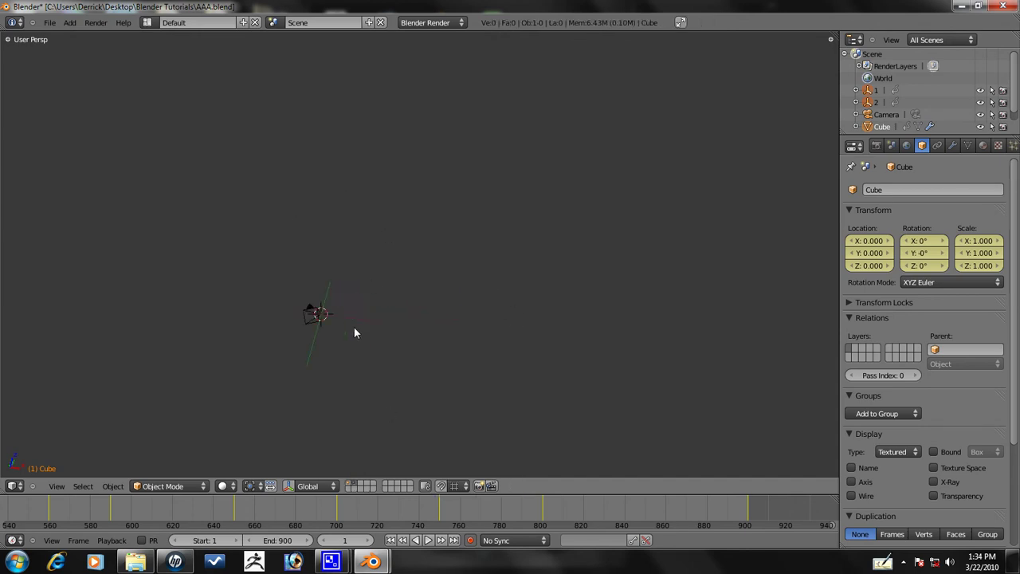
right_click(258, 358)
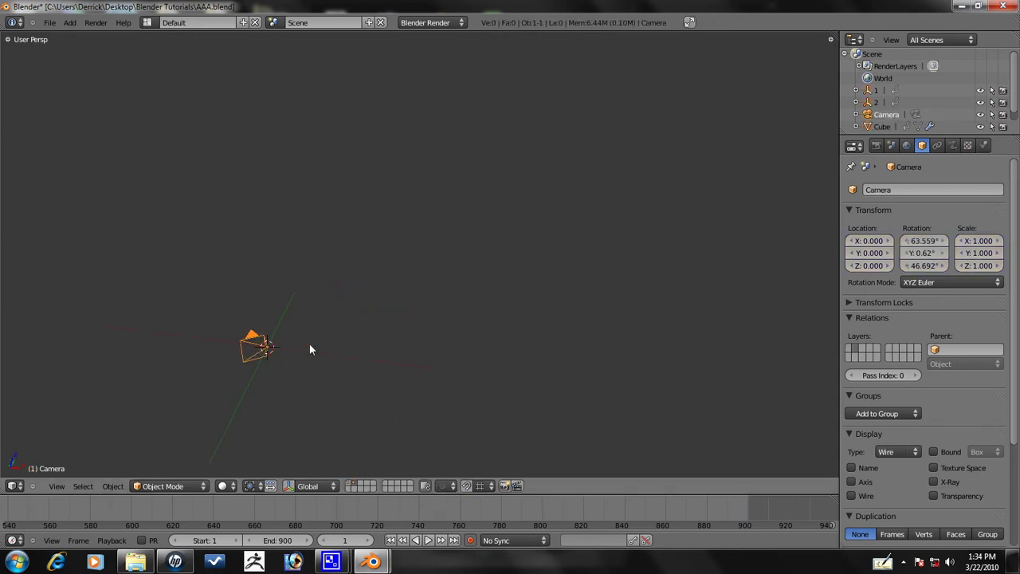
key(m)
key(1)
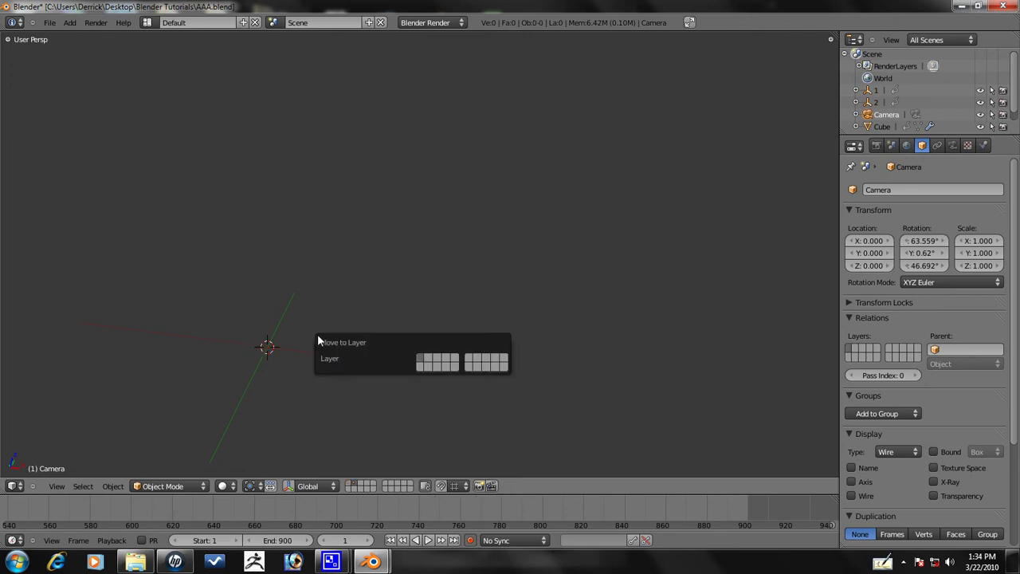
key(Return)
key(1)
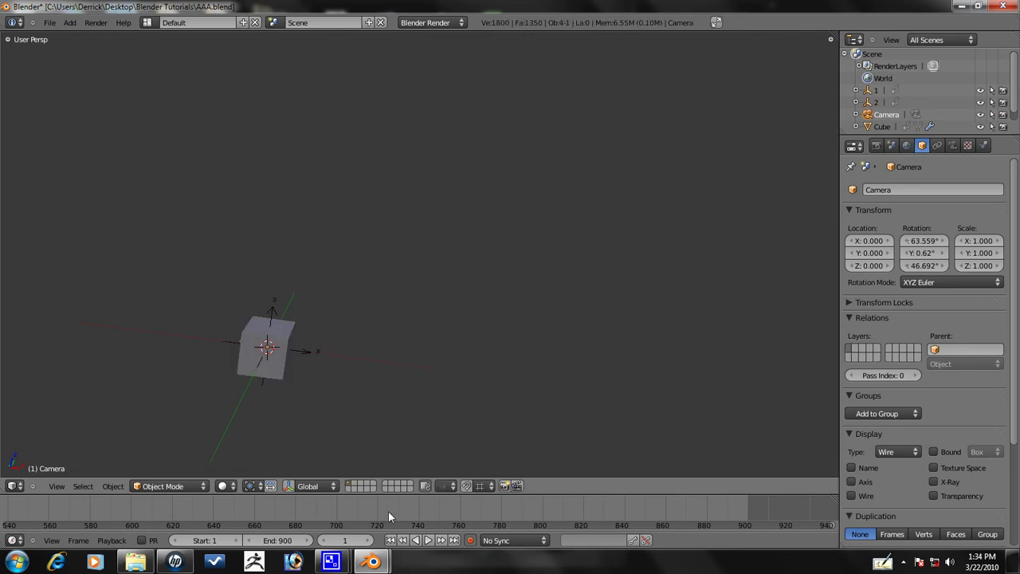
Reset the camera's rotation, location and scale.
scroll(448, 243, down, 7)
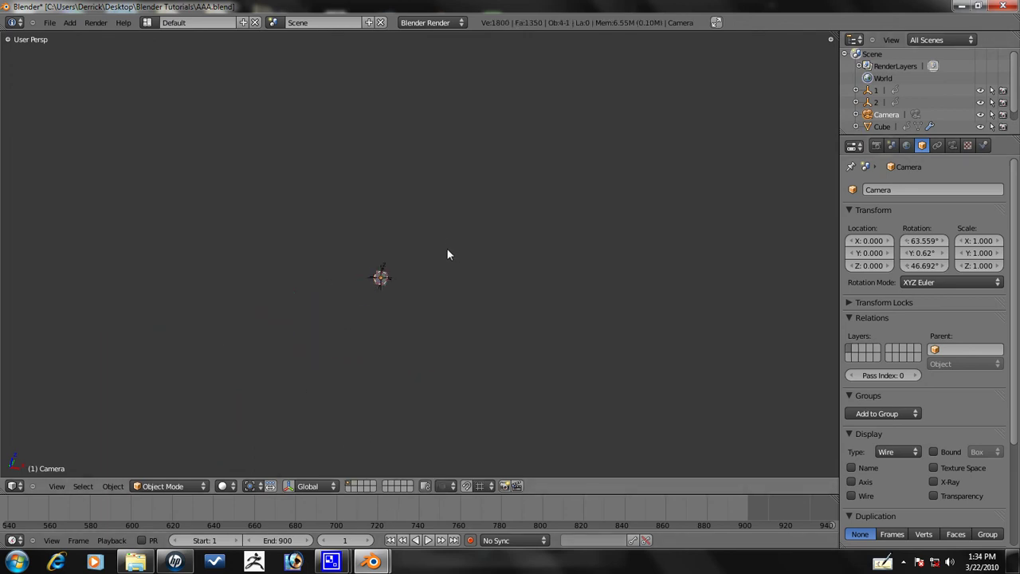
key(alt+r)
key(alt+g)
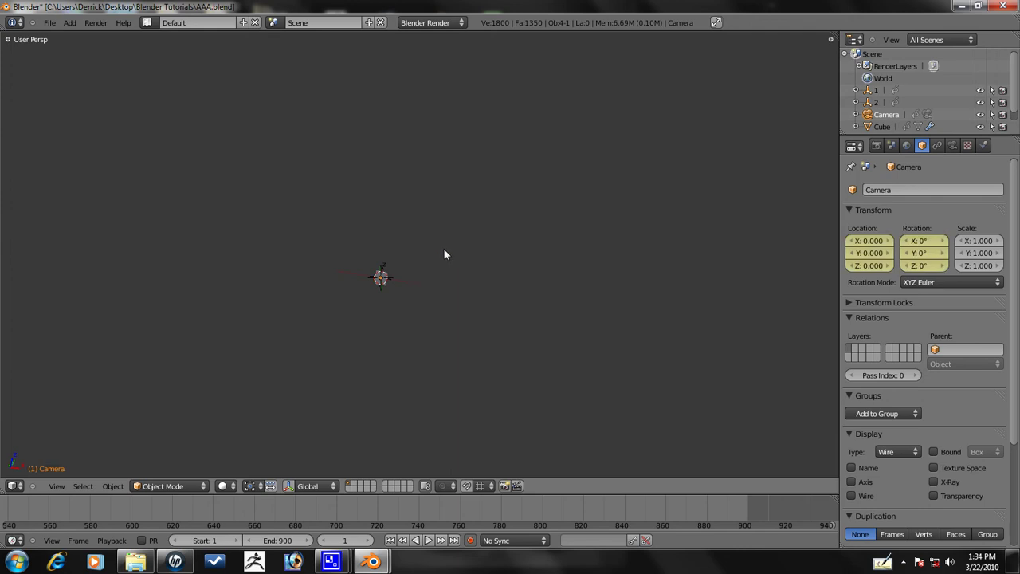
key(alt+s)
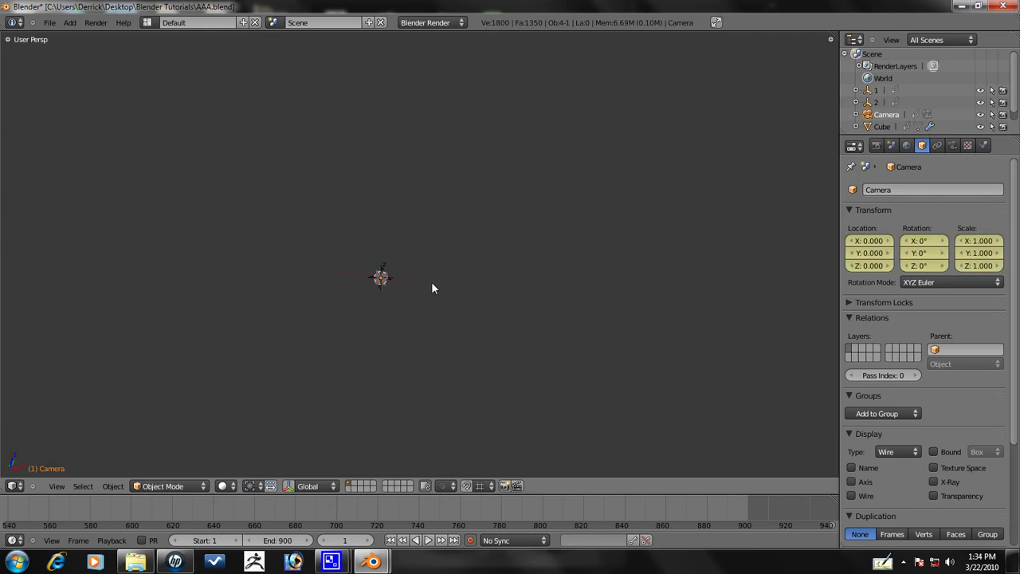
In the right side view, move the camera to about Y -29.9, Z 6.5.
key(KP_3)
key(g)
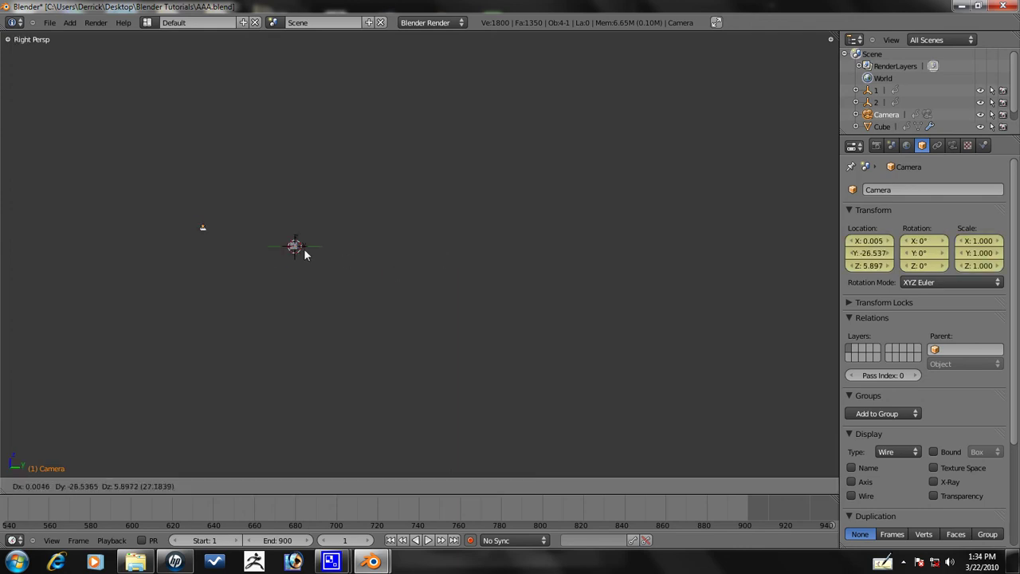
click(306, 252)
shift+middle_drag(332, 281, 485, 323)
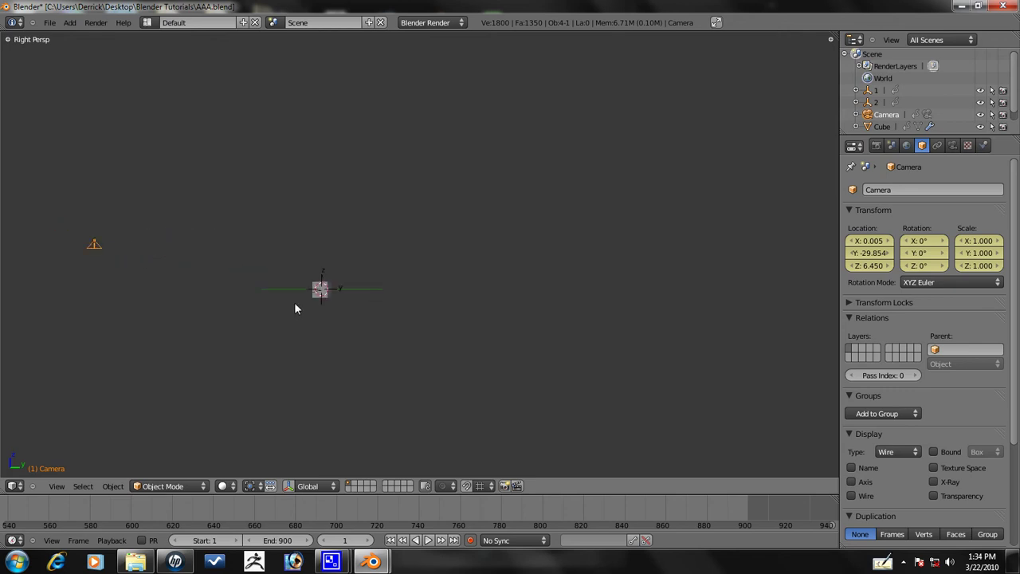
Rotate the camera to about 65.5° on X toward the cube and look through the camera.
key(r)
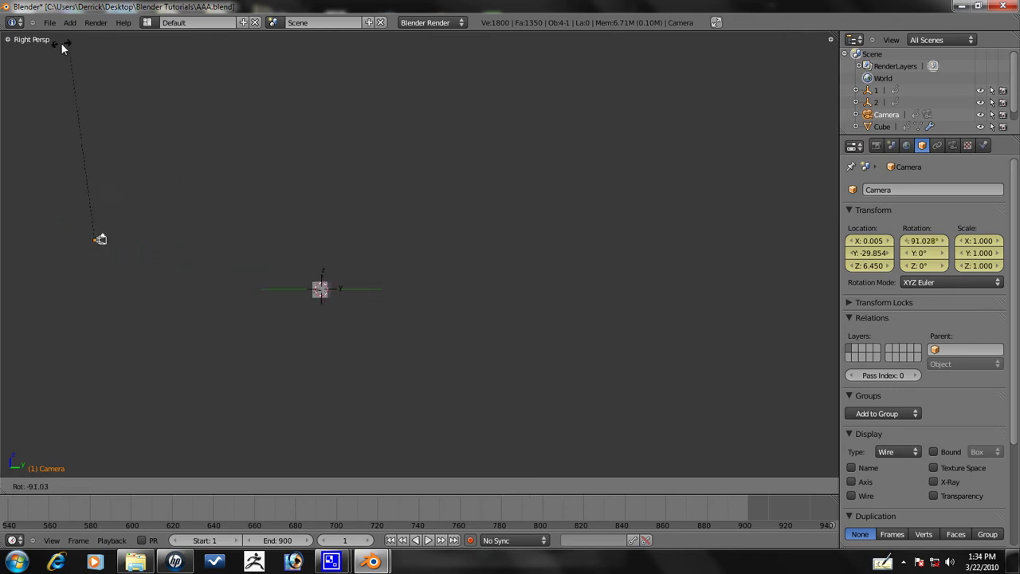
click(116, 183)
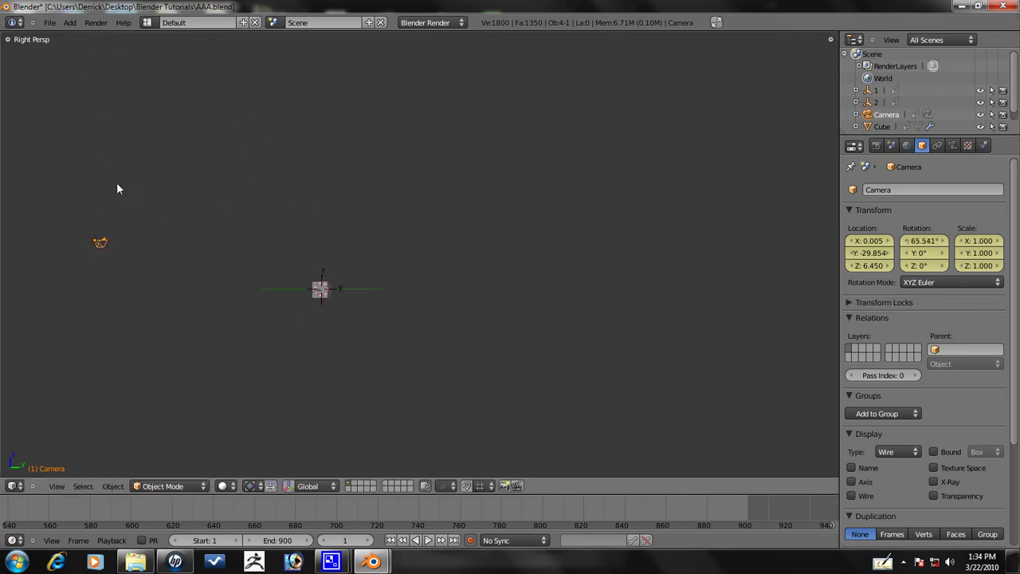
key(KP_0)
key(KP_0)
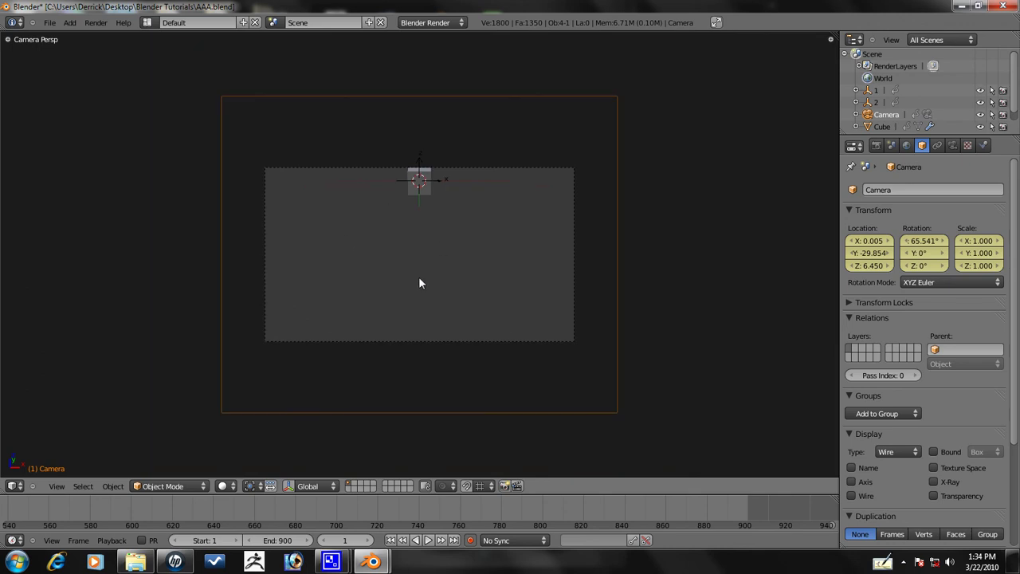
key(r)
key(x)
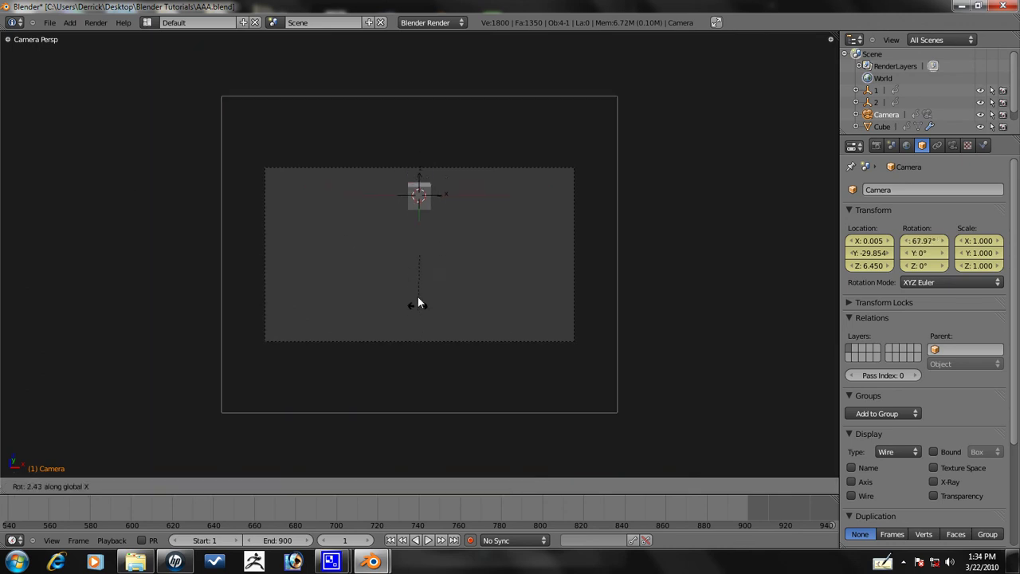
key(Escape)
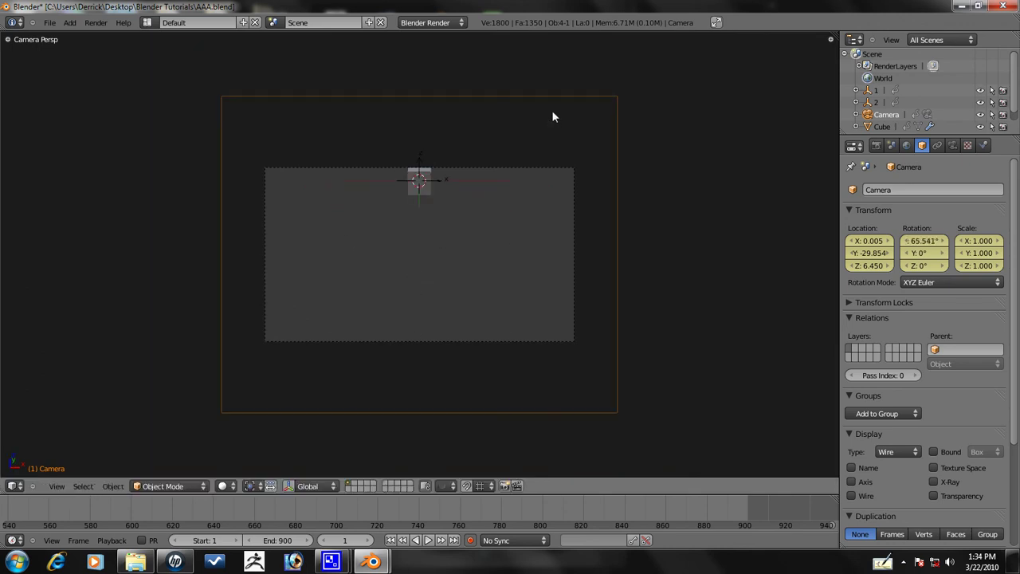
Rotate the camera about the X axis to about 78.3° so the cube sits near the middle of the camera frame.
key(r)
key(x)
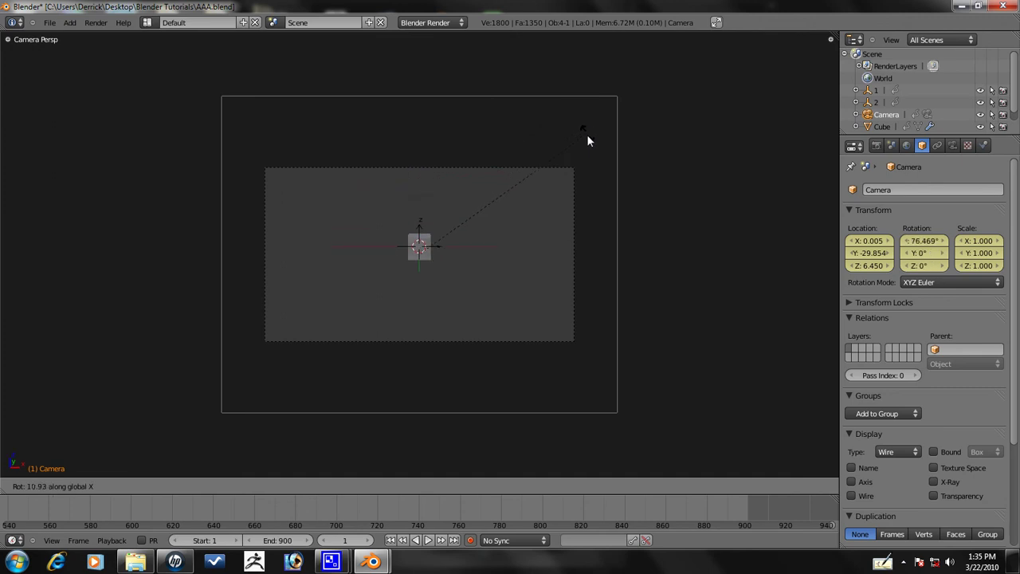
click(590, 142)
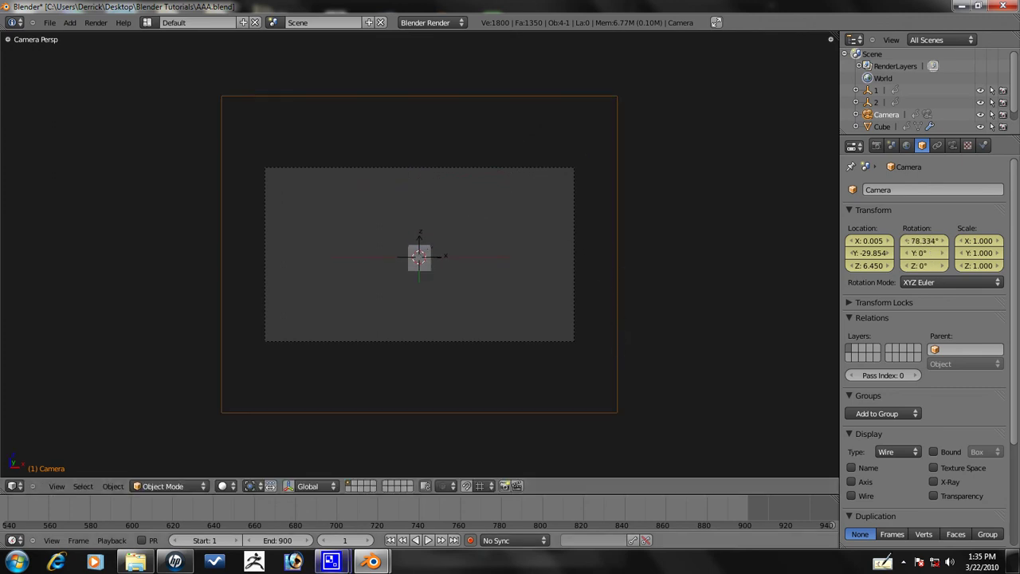
mouse_move(332, 561)
click(259, 494)
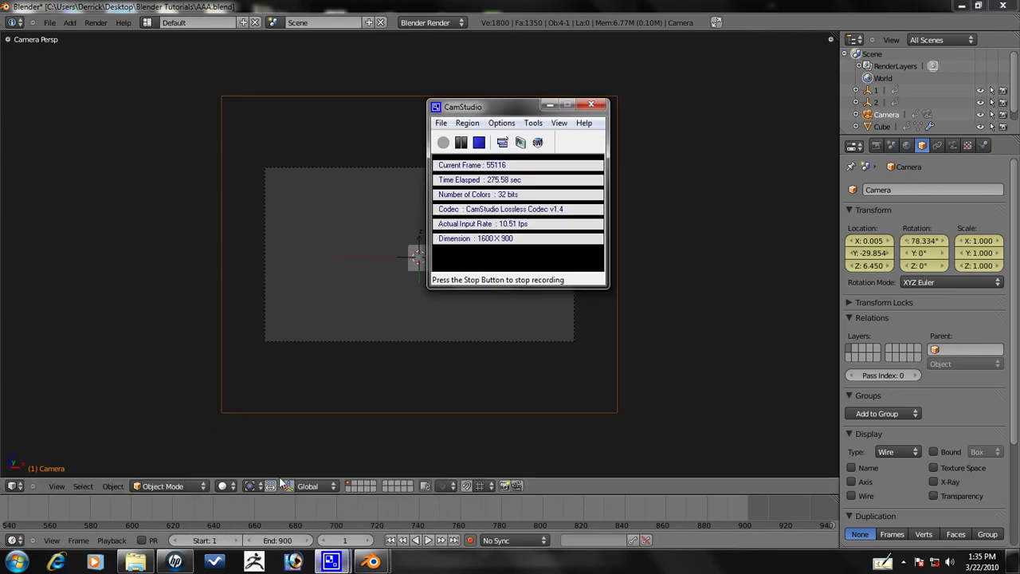
click(569, 5)
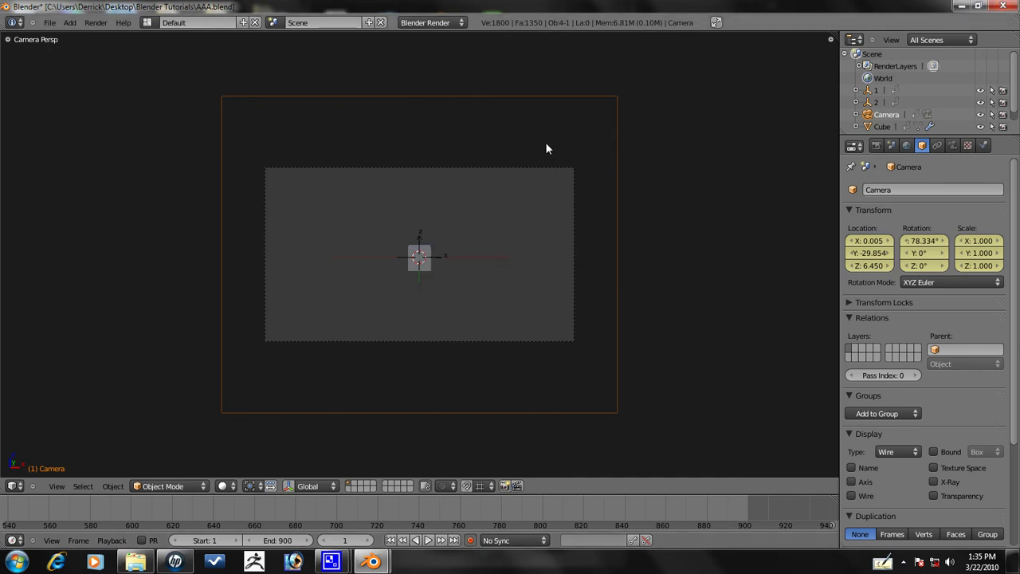
Apply the HDTV 720p preset to the scene's render dimensions.
click(879, 145)
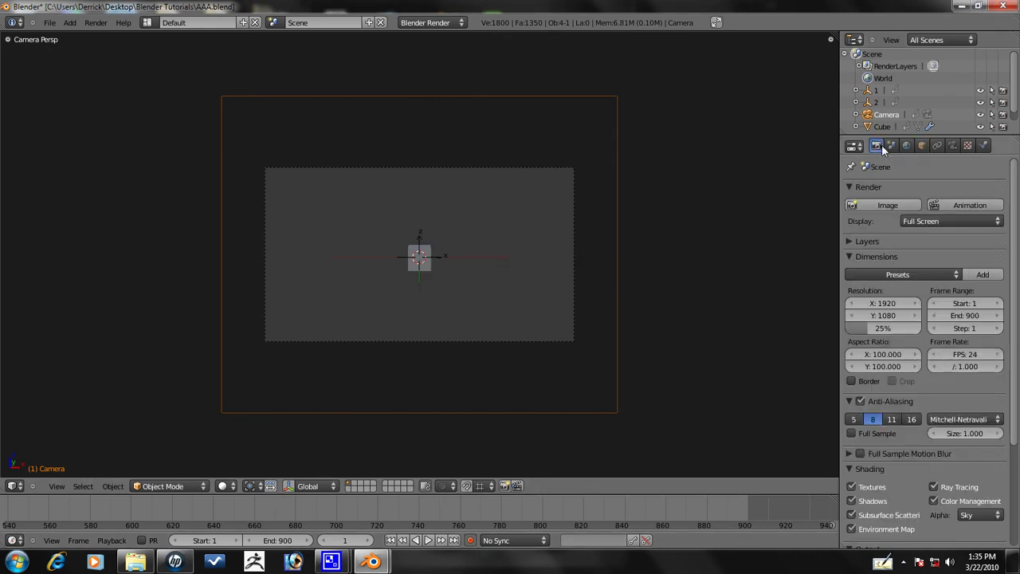
click(918, 279)
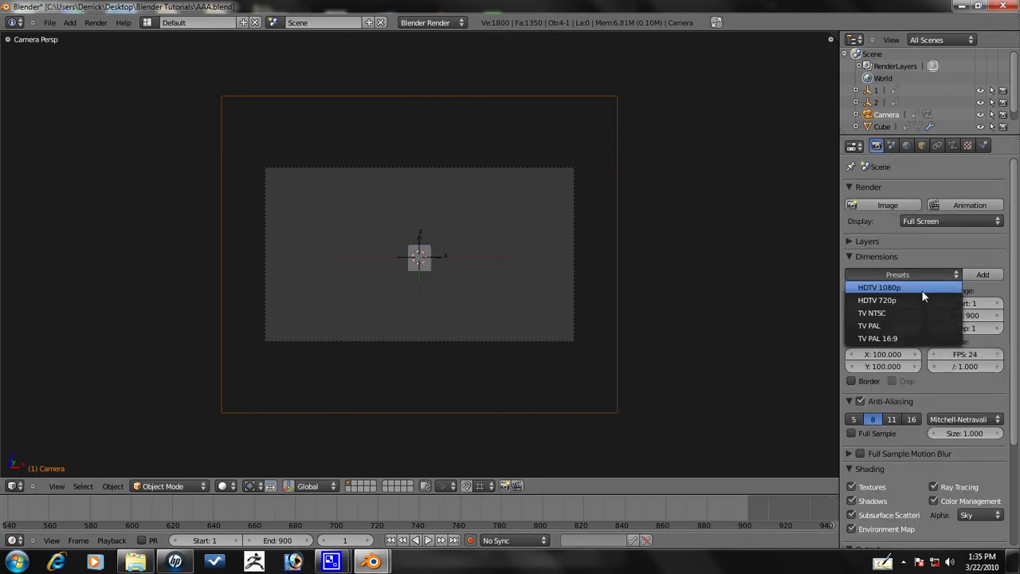
click(921, 297)
click(918, 274)
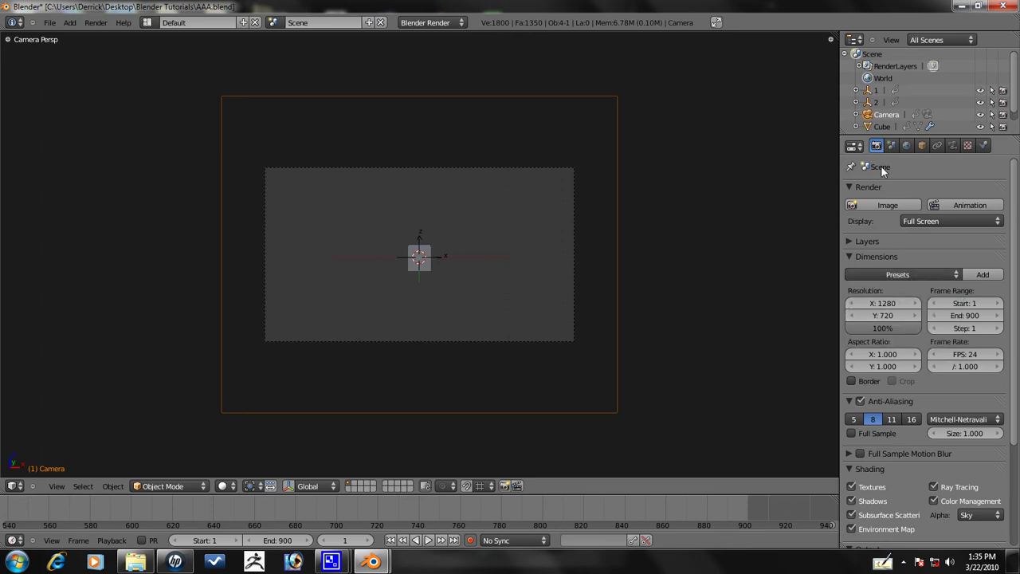
Try the orthographic lens type on the camera and return it to perspective.
click(934, 149)
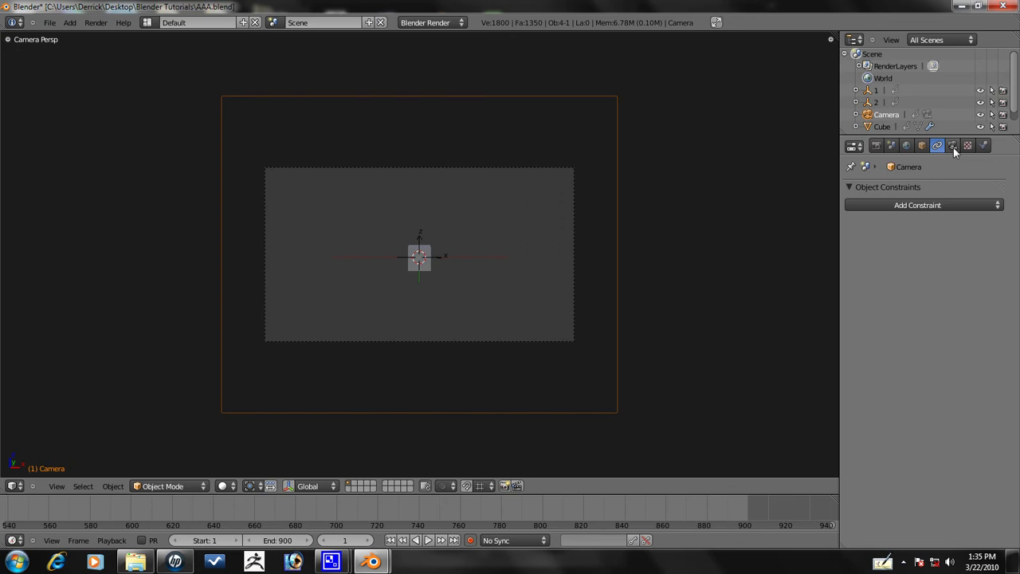
click(952, 146)
click(947, 229)
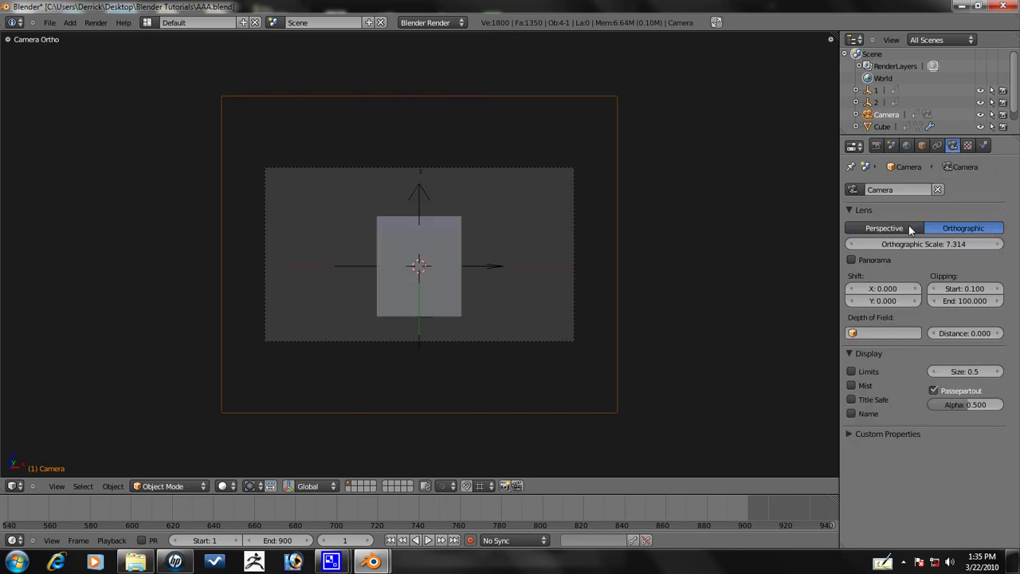
click(909, 225)
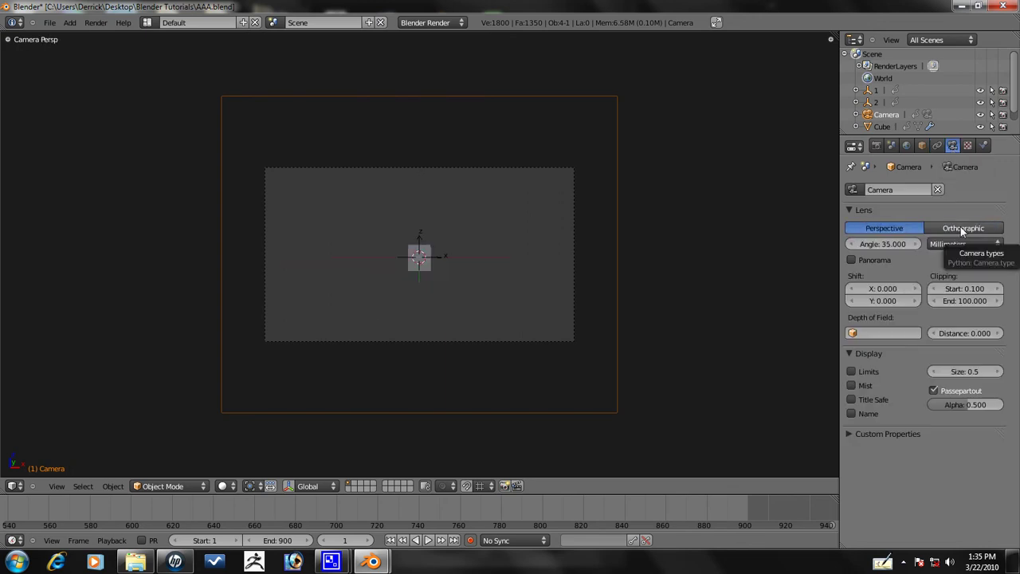
click(961, 226)
click(880, 227)
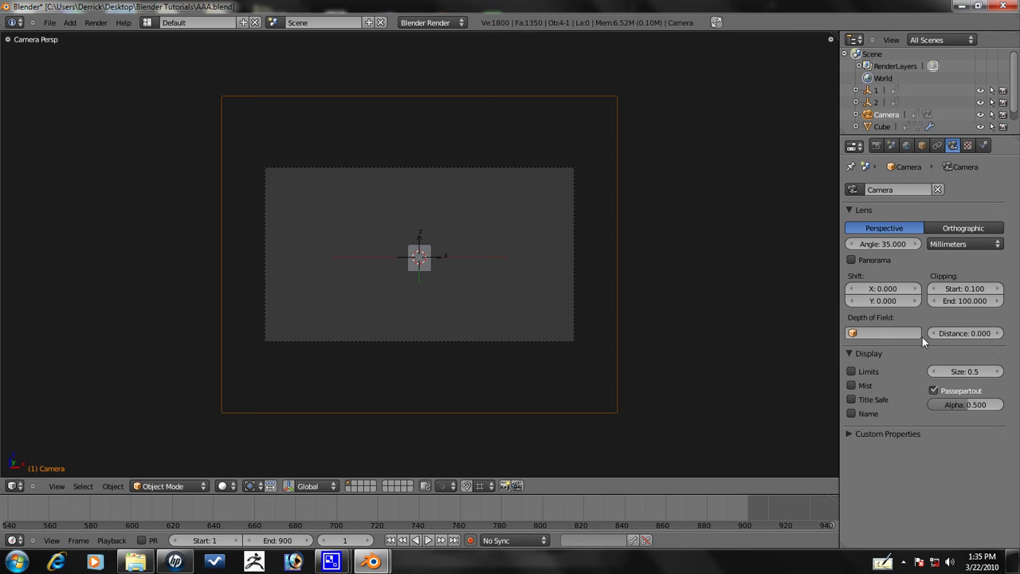
Select the cube, play its animation from the start and stop at frame 30, where the cubes form a single row.
scroll(610, 366, up, 2)
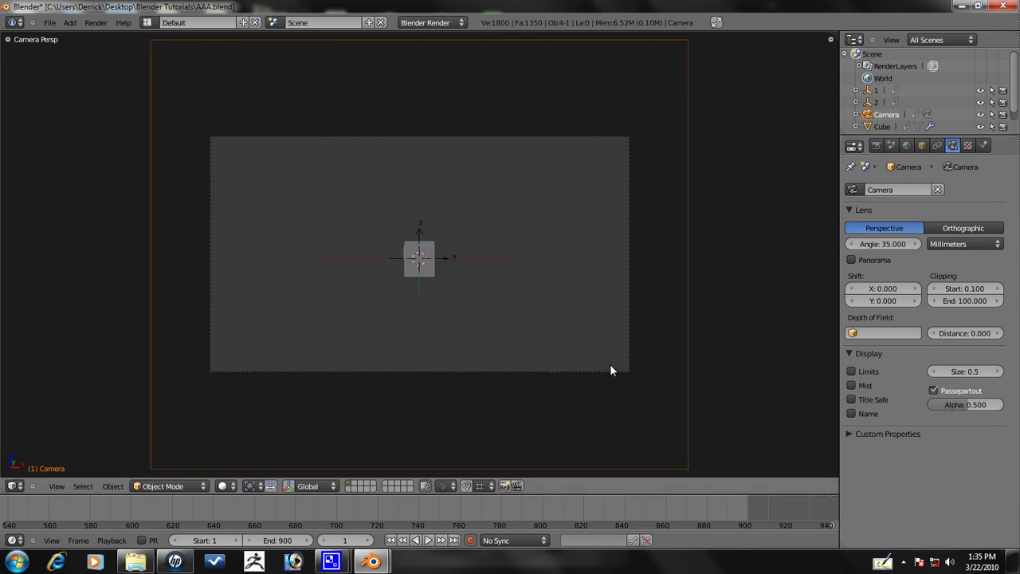
scroll(611, 366, down, 2)
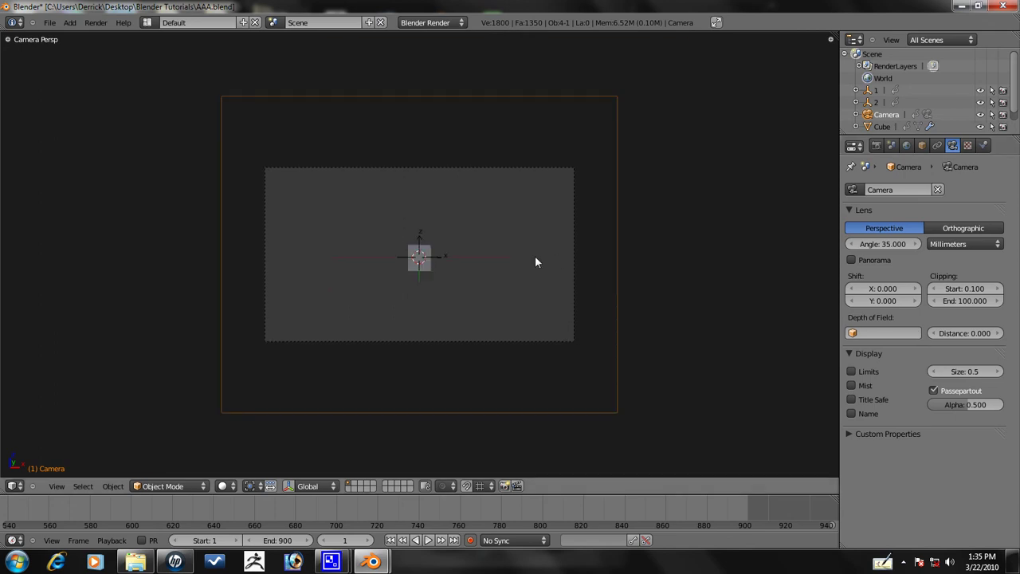
drag(402, 512, 2, 514)
middle_drag(29, 515, 590, 481)
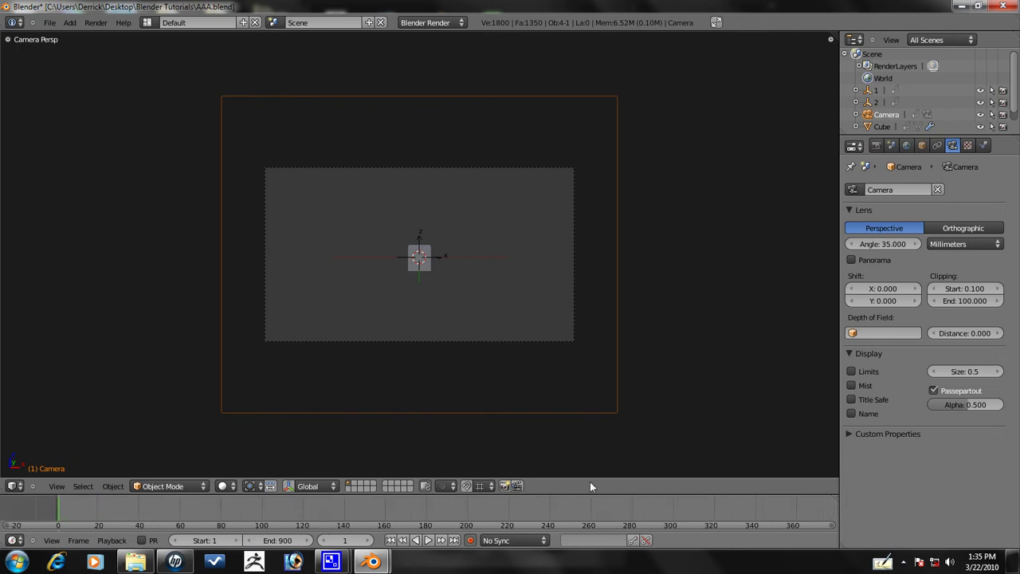
right_click(422, 271)
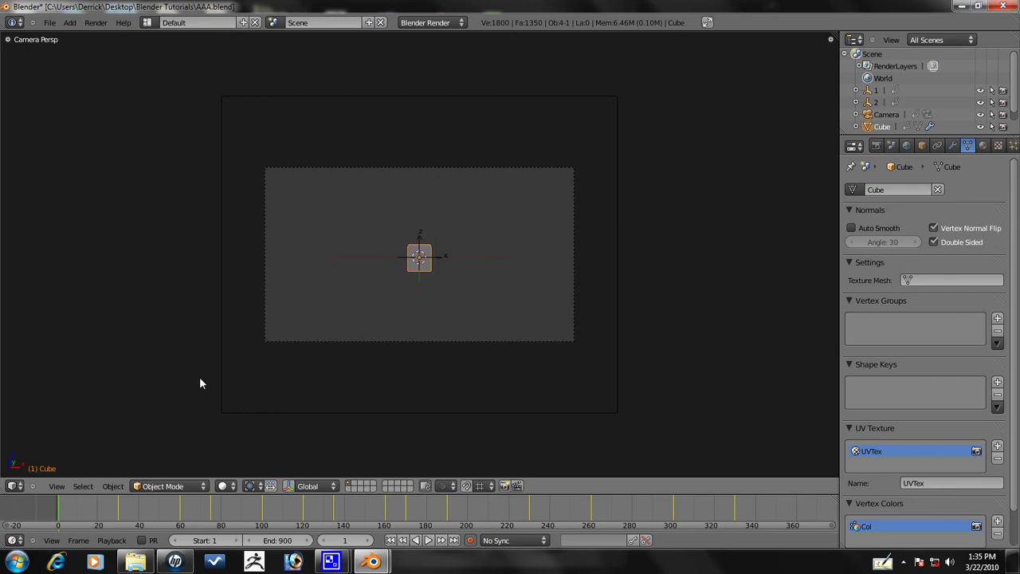
key(alt+a)
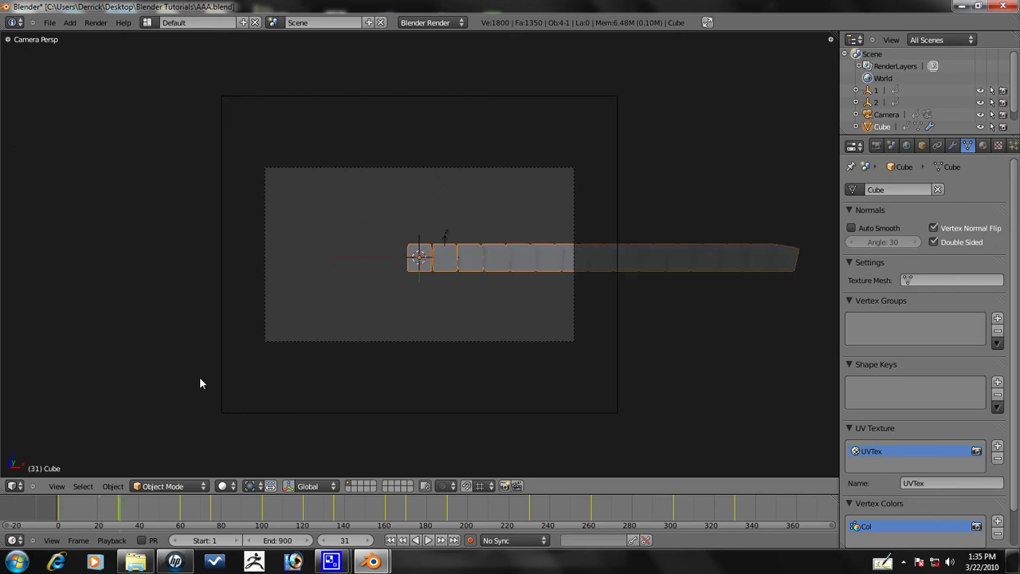
key(Left)
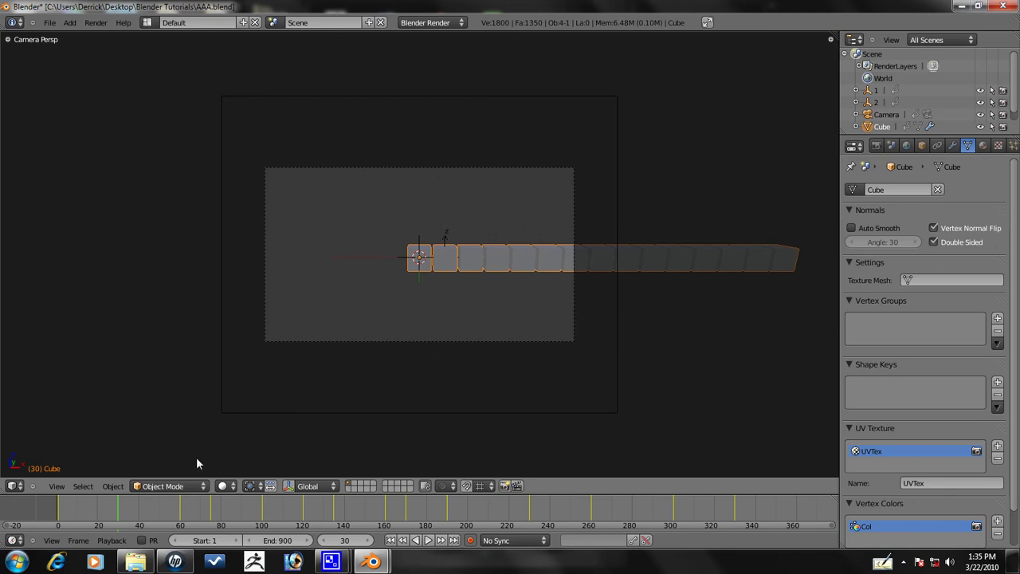
Move the camera sideways along the row of cubes and pull it back along its local Z axis until the row fits the frame.
right_click(223, 376)
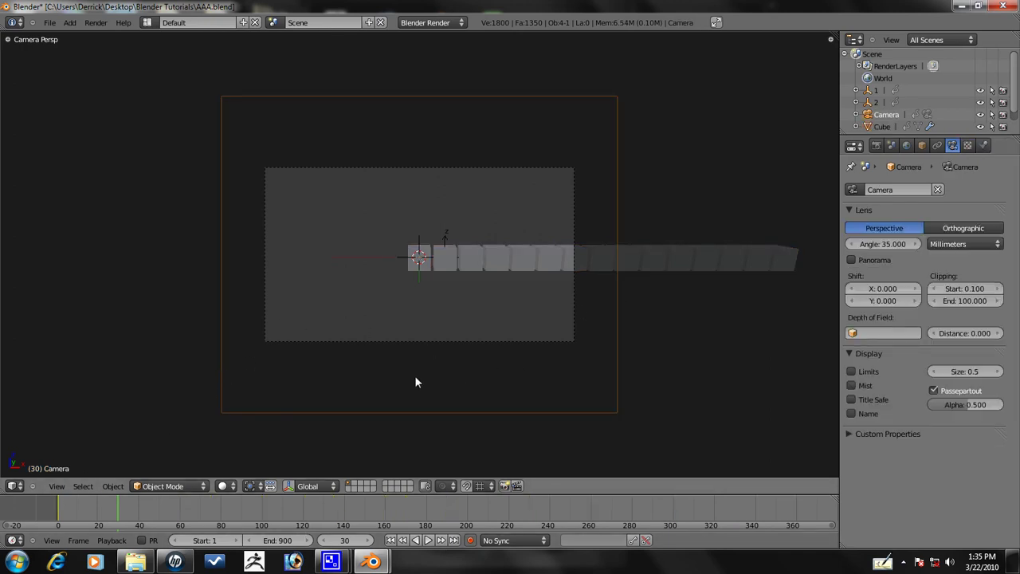
key(g)
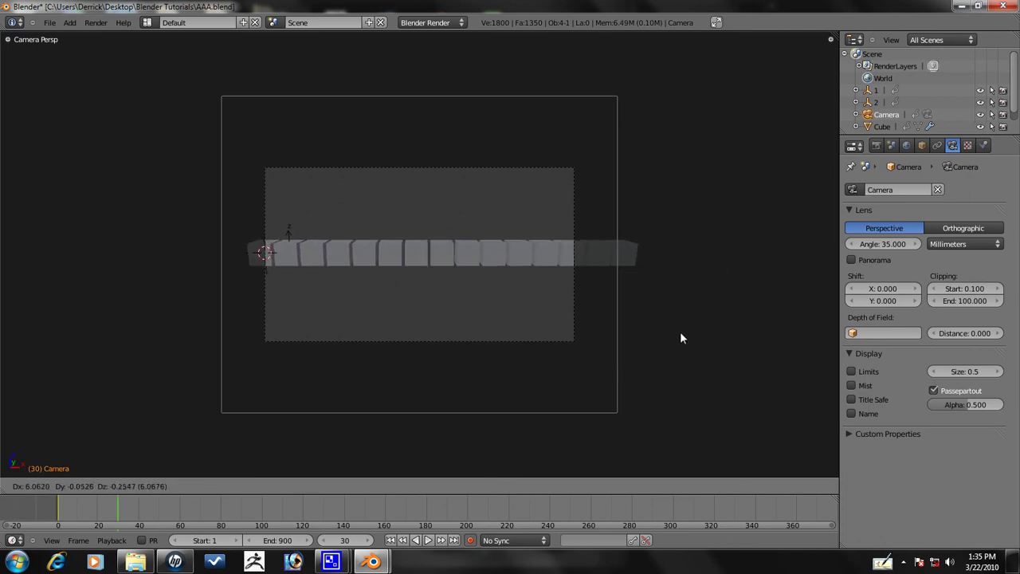
click(504, 289)
key(g)
key(z)
key(z)
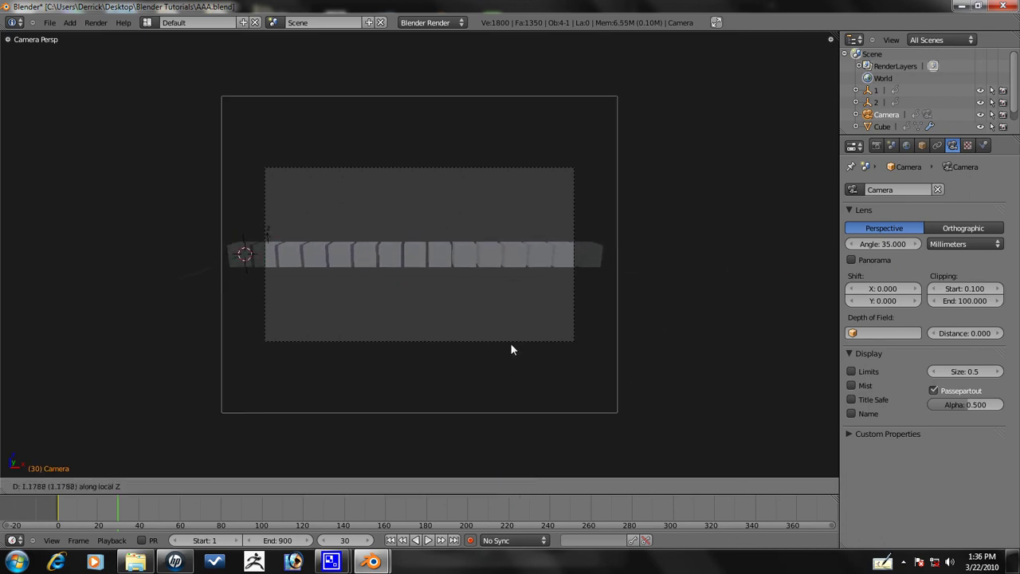
click(513, 374)
Rotate the camera about the Z axis to view the row of cubes at an angle, and shift it to bring the row back into frame.
key(r)
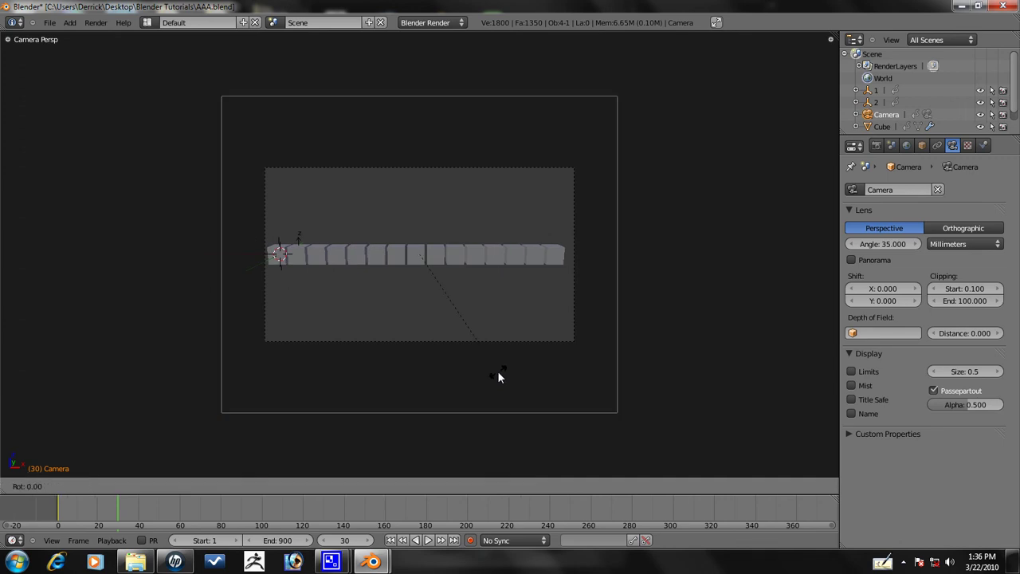
key(z)
click(572, 349)
key(g)
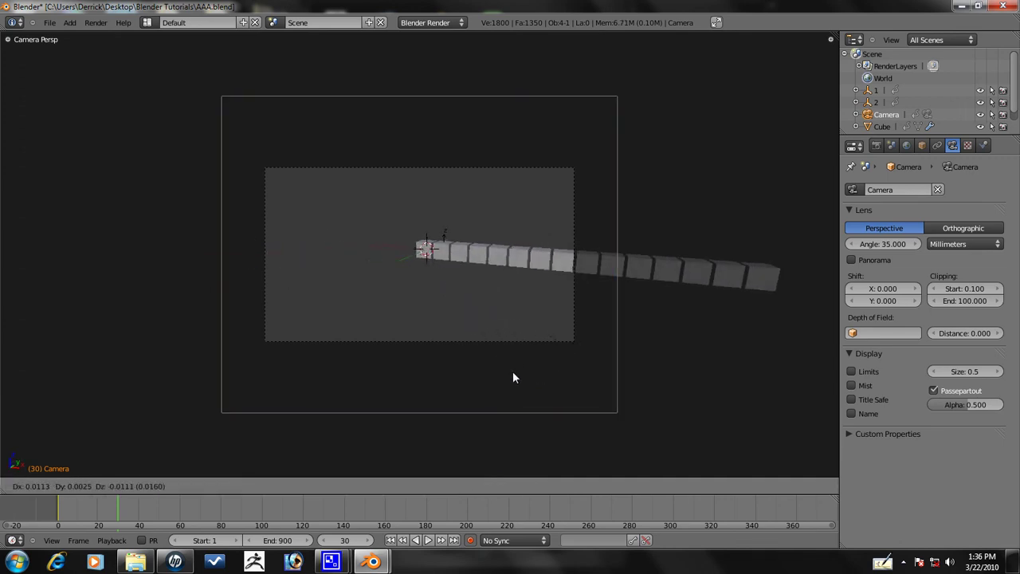
click(175, 353)
key(g)
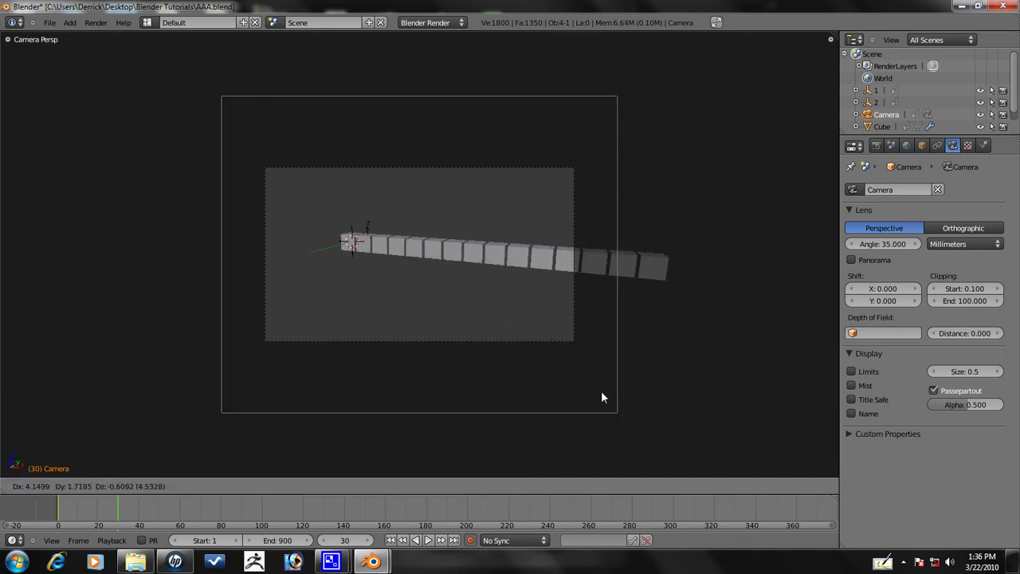
click(322, 329)
Pull the camera back along its local Z axis and shift it so the whole angled row lies inside the frame.
key(g)
key(z)
key(z)
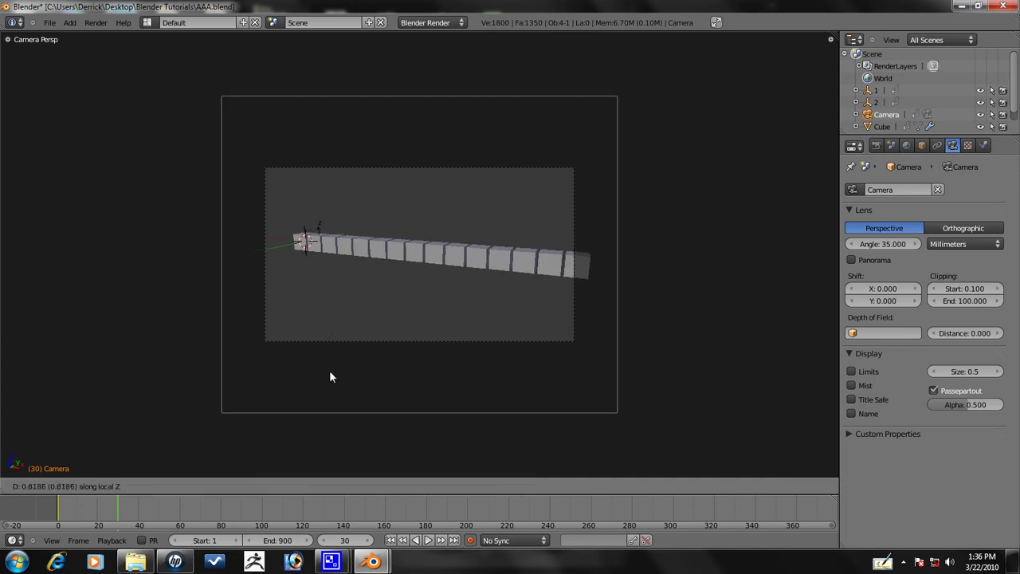
click(331, 392)
key(g)
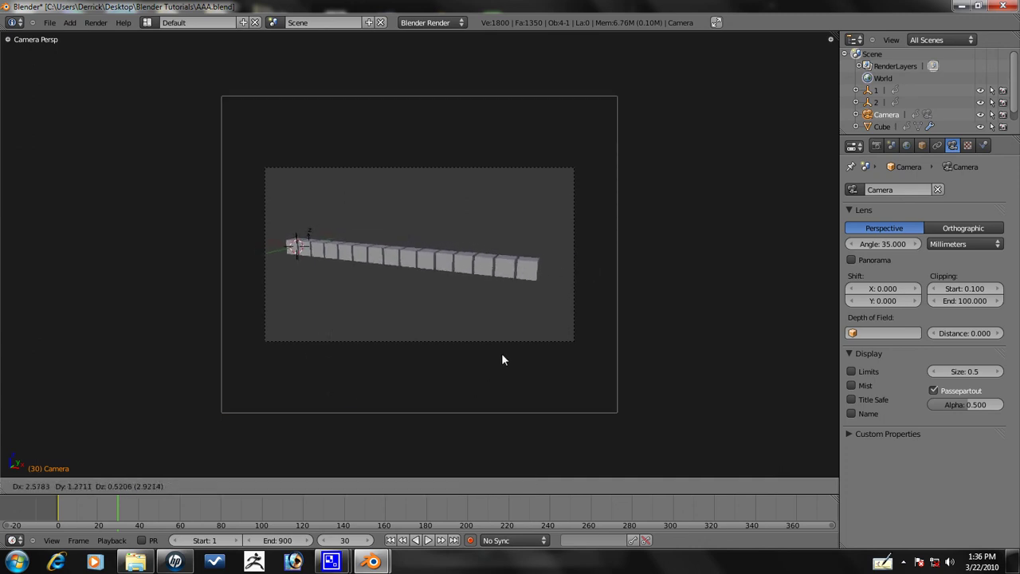
click(522, 357)
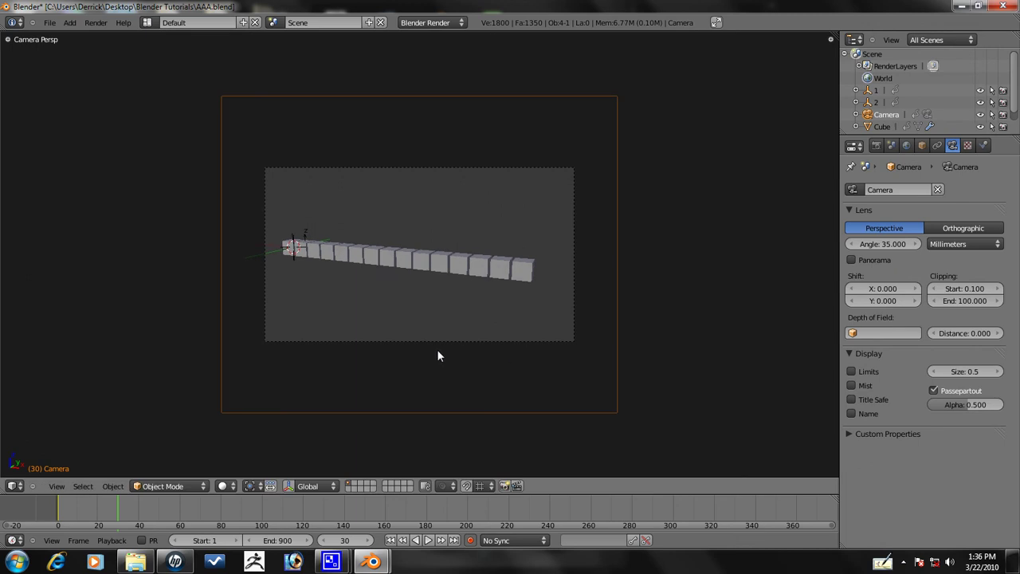
Advance the cube animation to frame 60 and select the camera.
right_click(386, 254)
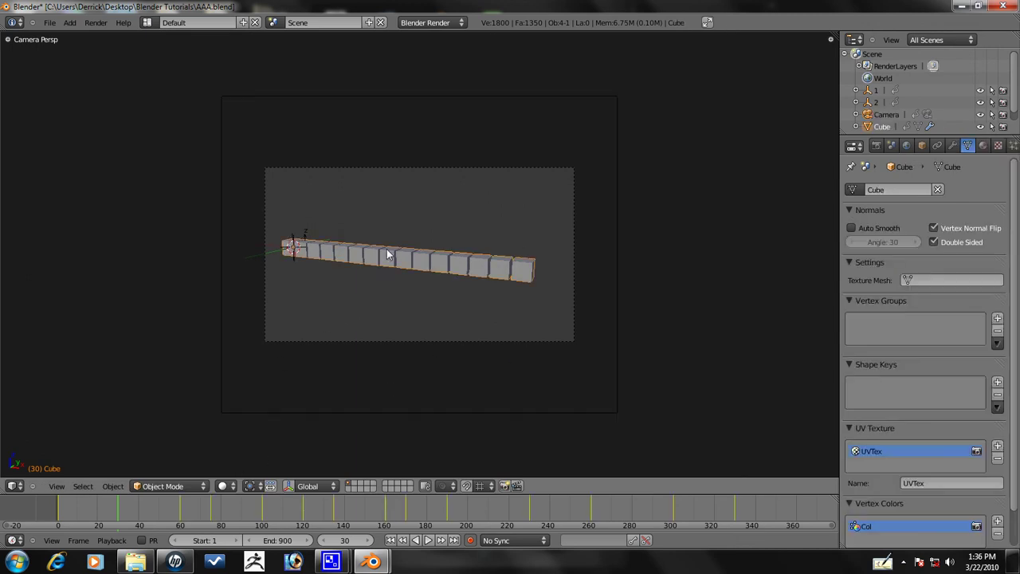
key(Up)
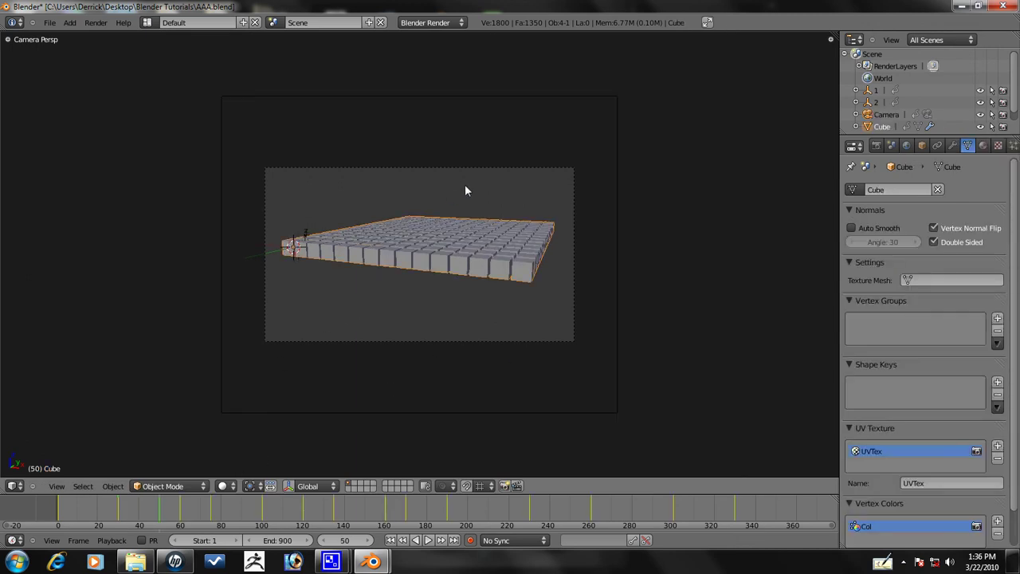
right_click(616, 253)
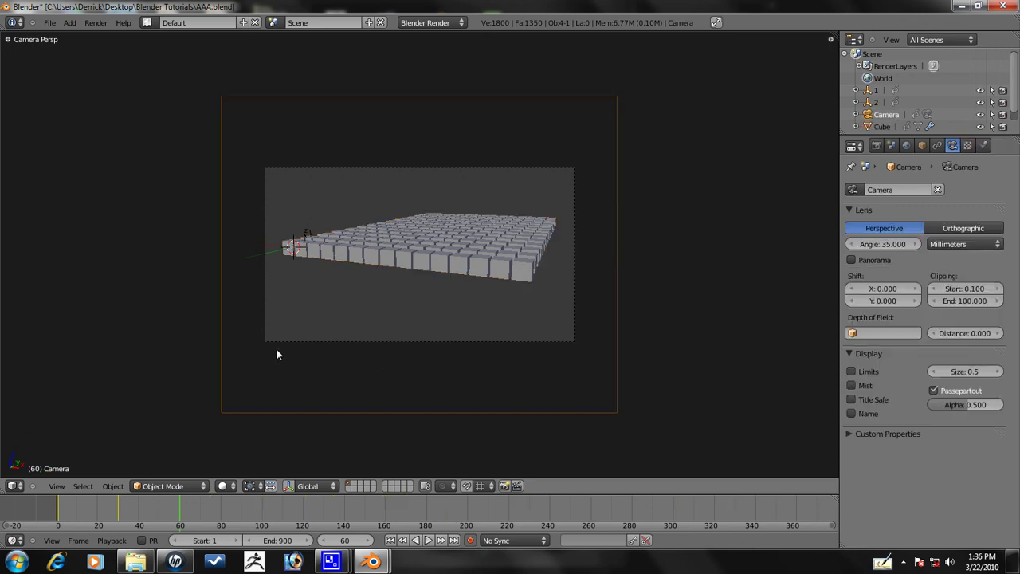
key(g)
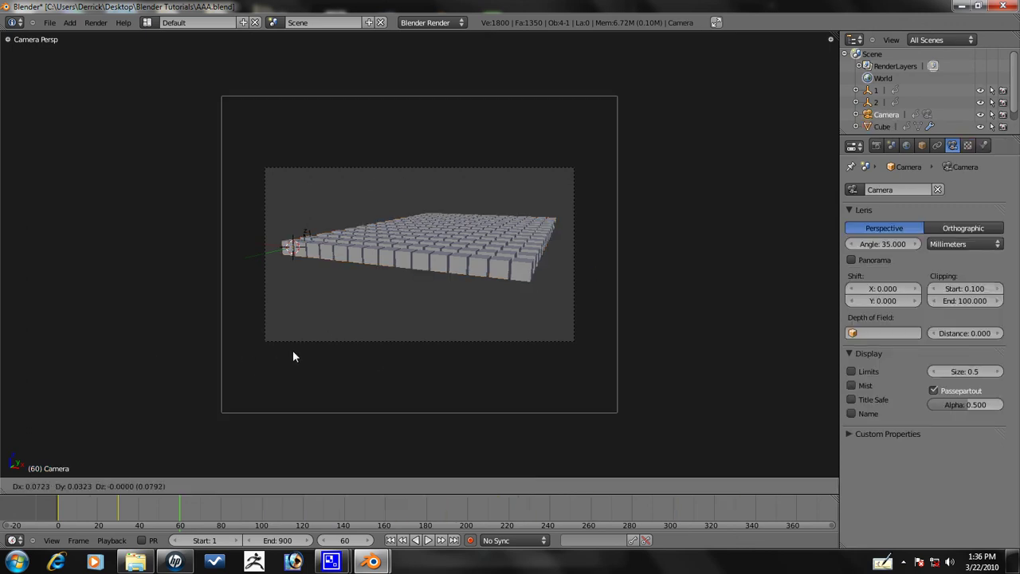
key(y)
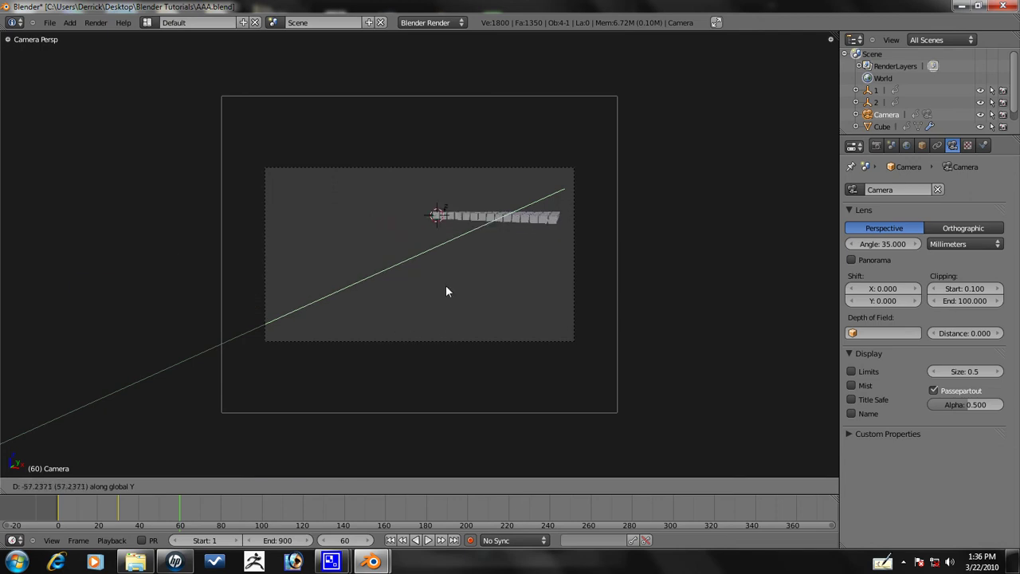
key(Escape)
Move the camera along the global Y axis and rotate it about the Z axis to view the cube slab at an angle.
key(g)
key(y)
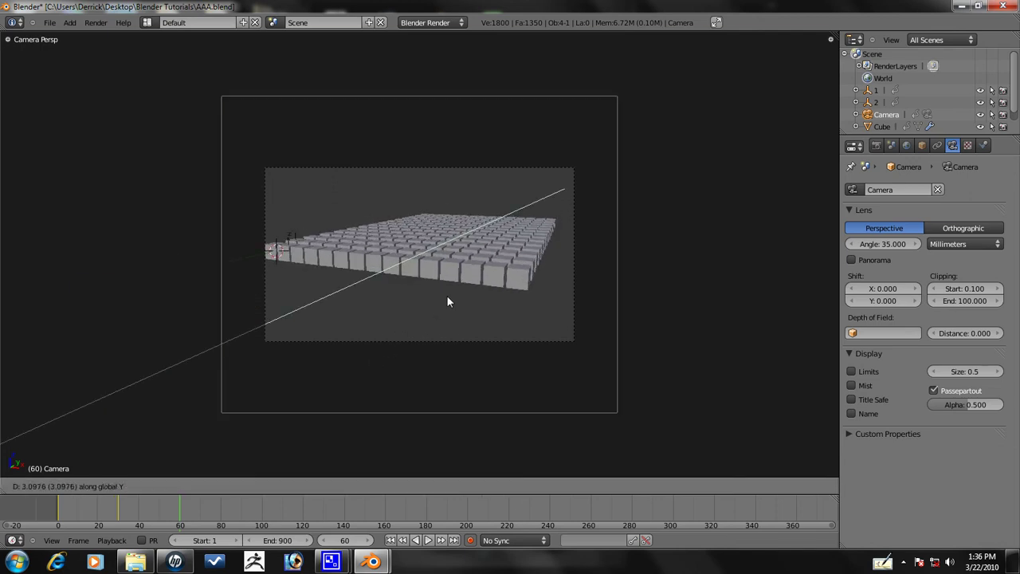
click(466, 302)
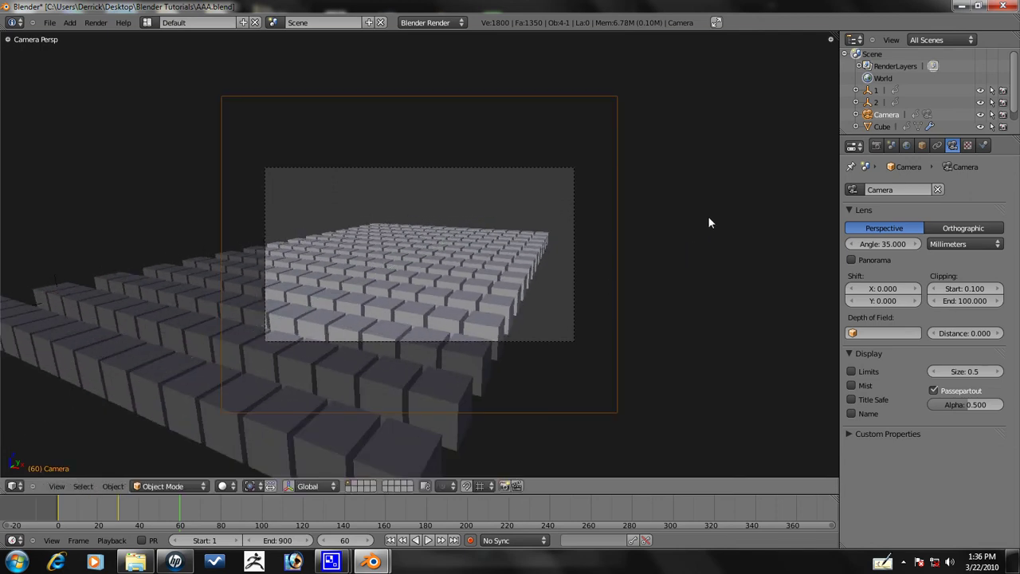
key(r)
key(z)
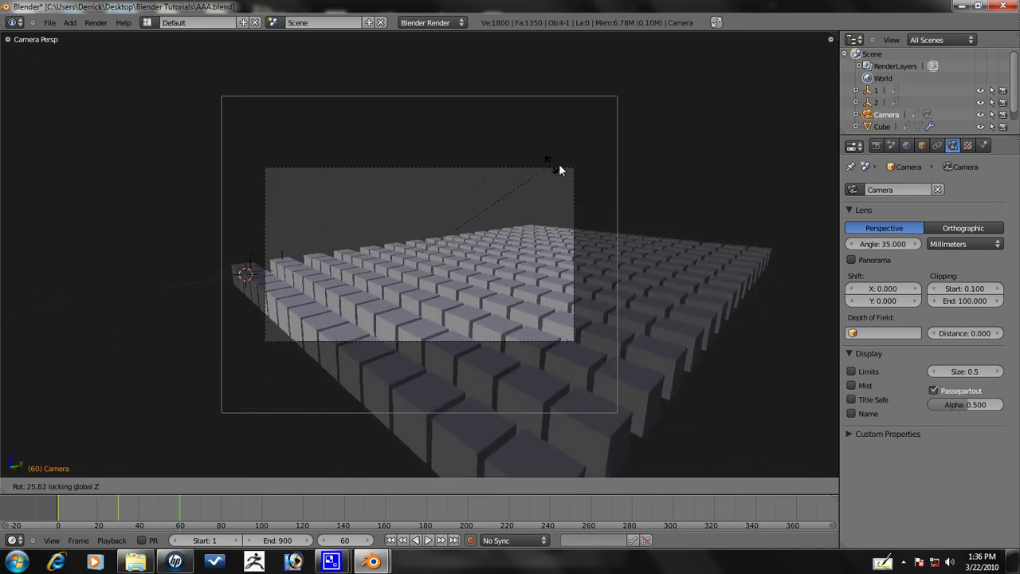
click(539, 214)
Tilt the camera down about its local X axis and pull it back along its local Z axis from the cube slab.
key(r)
key(x)
key(x)
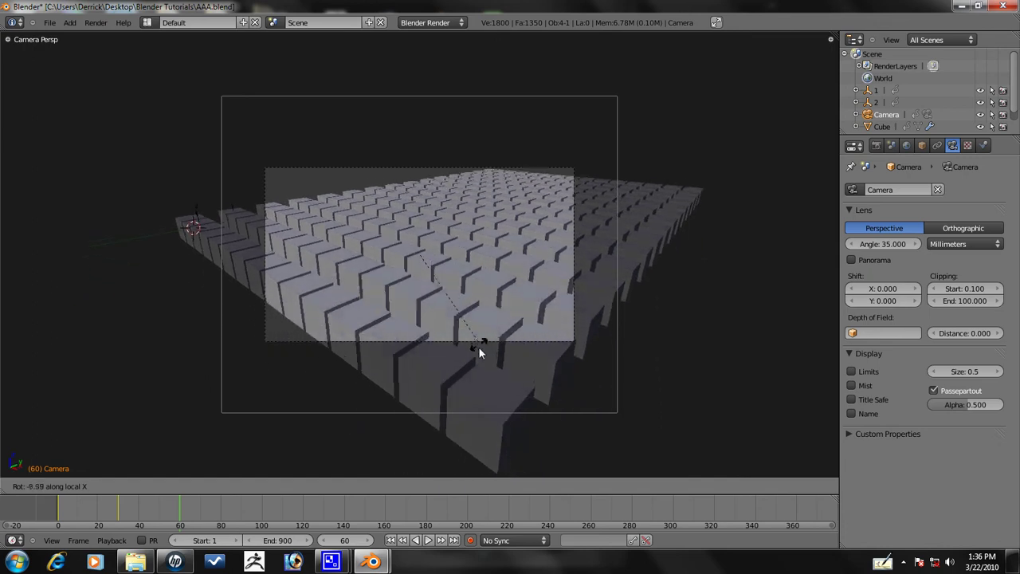
click(452, 242)
key(g)
key(z)
key(z)
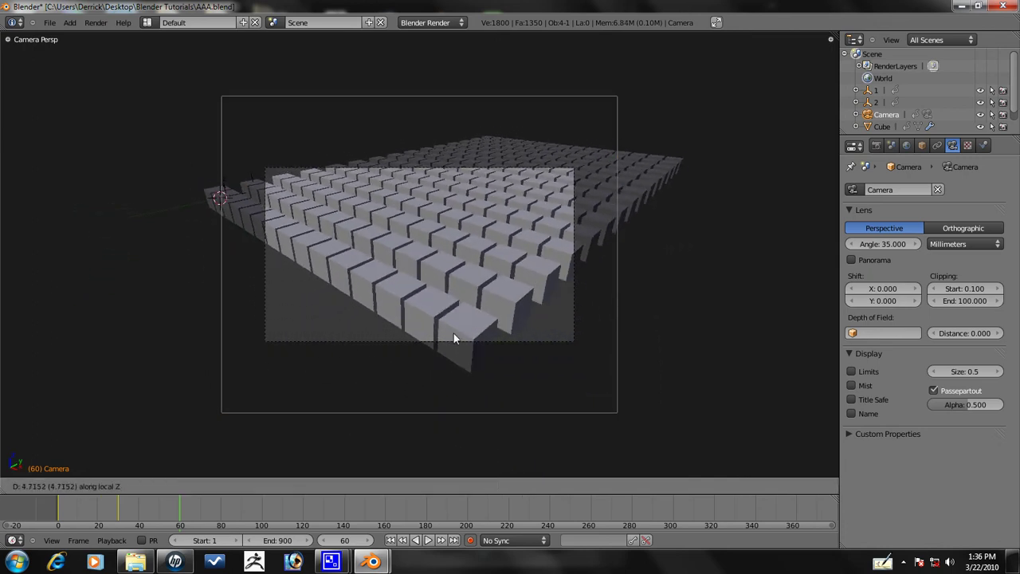
click(461, 357)
Roll the camera freely to level the cube slab, and shift it to reposition the slab in the frame.
key(r)
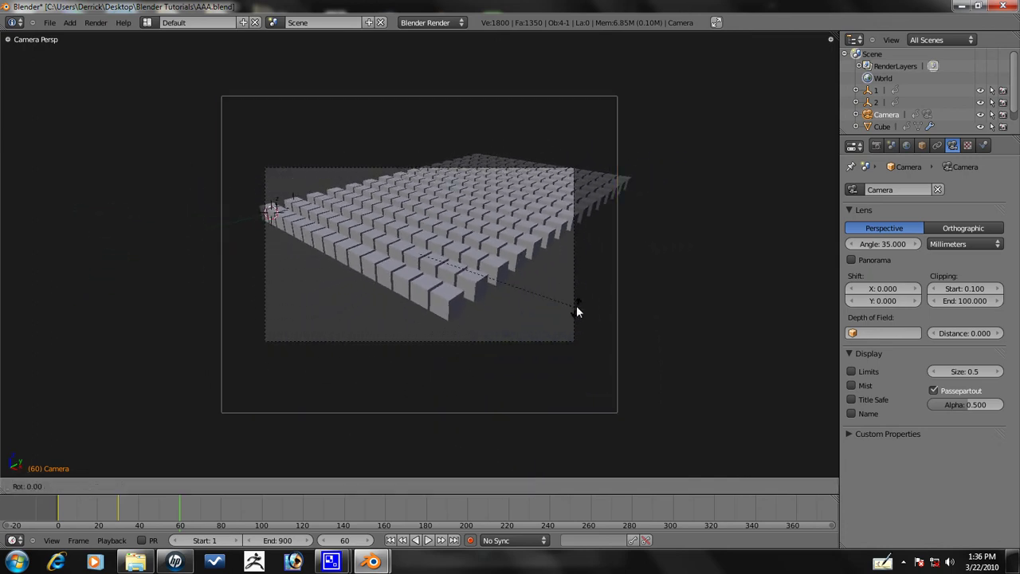
click(532, 334)
key(r)
click(540, 280)
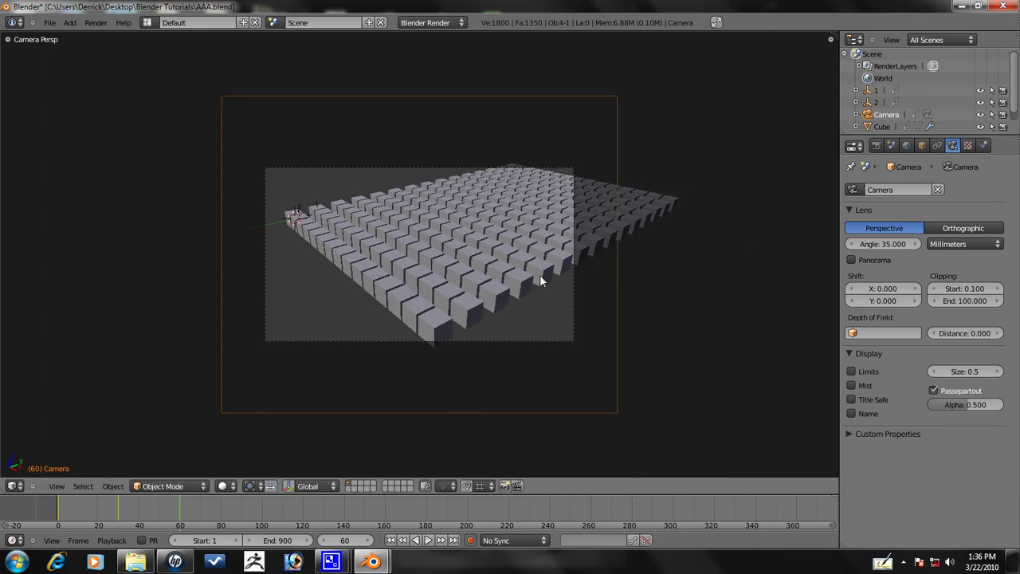
key(g)
click(483, 182)
Pull the camera back along its local Z axis and shift it until the whole cube slab lies inside the frame.
key(g)
key(z)
key(z)
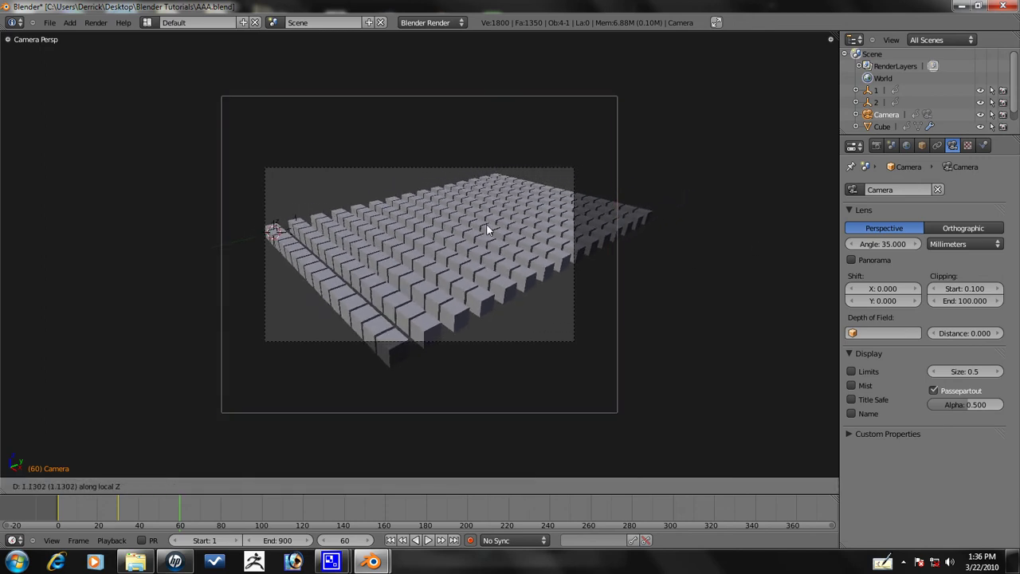
click(431, 301)
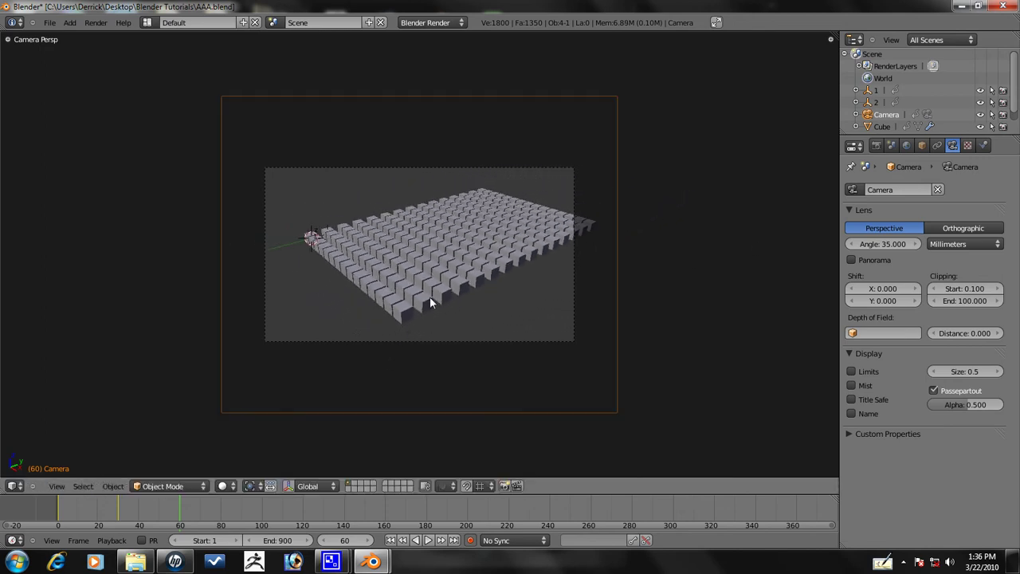
key(g)
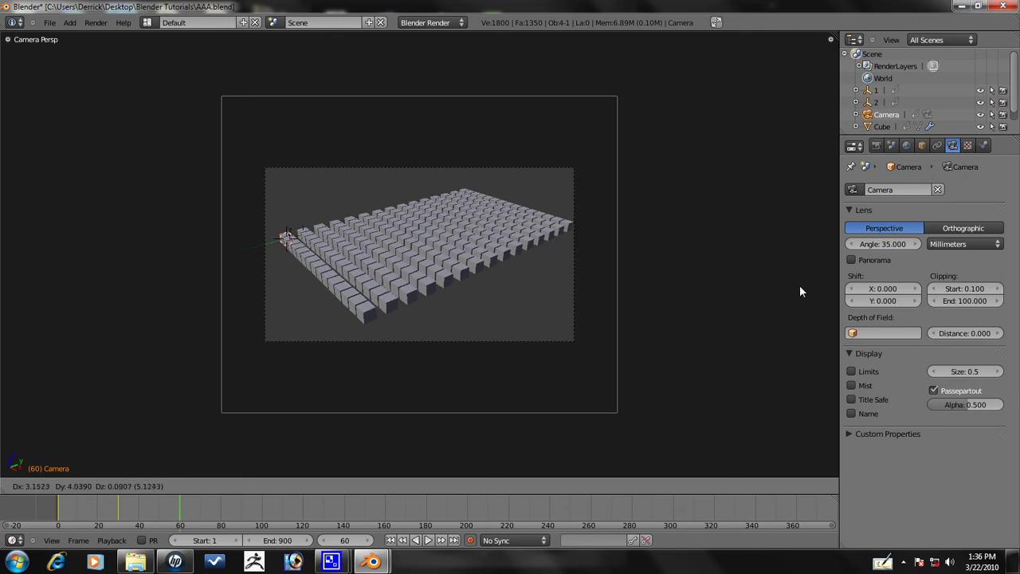
click(801, 286)
scroll(430, 354, up, 1)
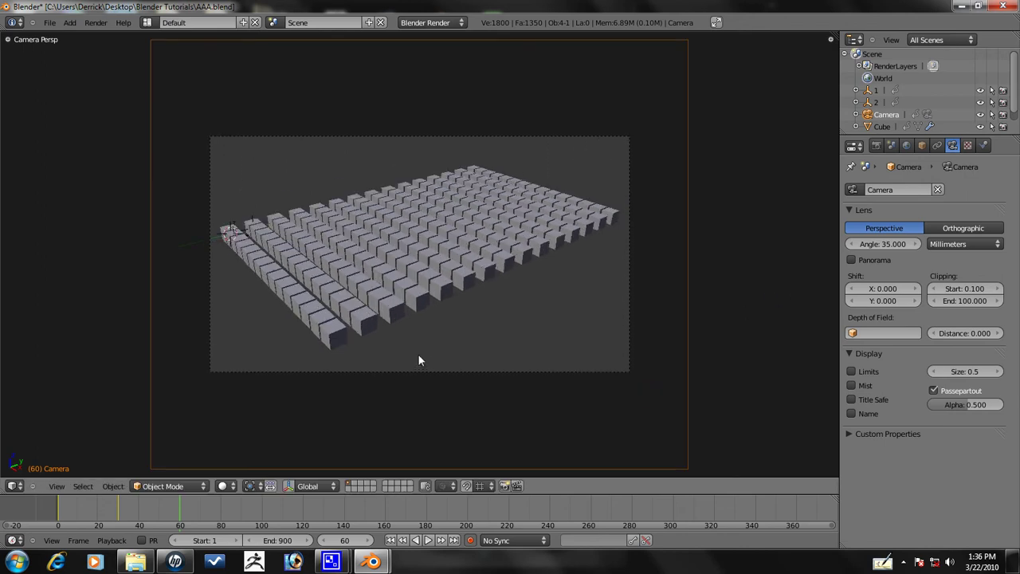
scroll(418, 360, down, 4)
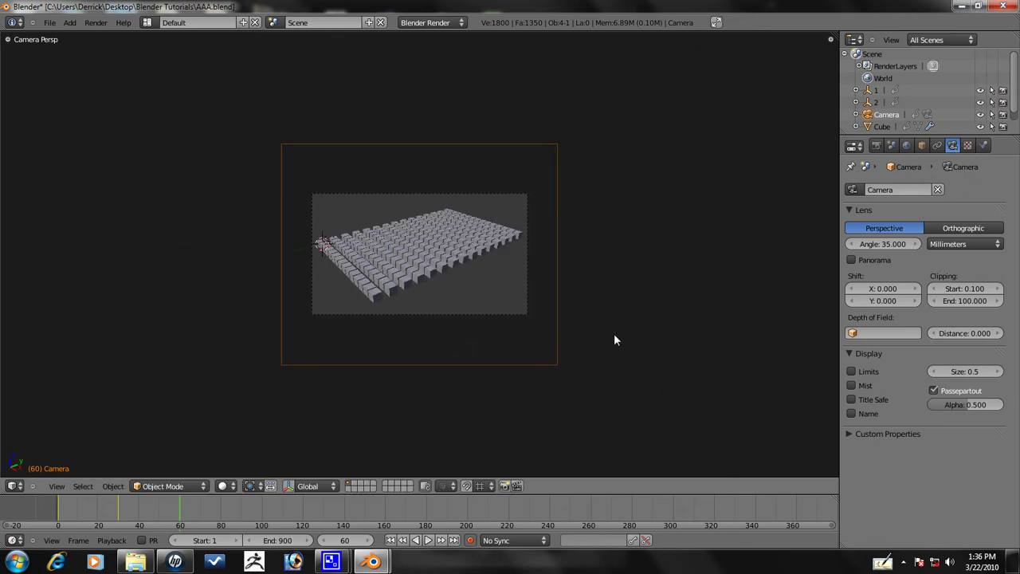
Keyframe the camera at frame 60, and play the animation from frame 0 to check the camera move.
key(i)
click(612, 333)
drag(177, 511, 56, 507)
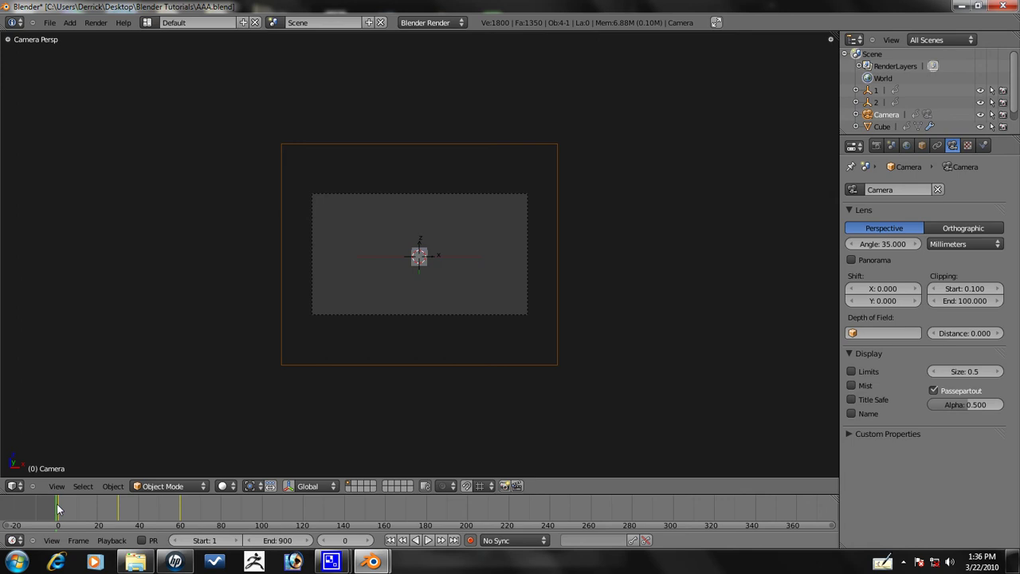
key(alt+a)
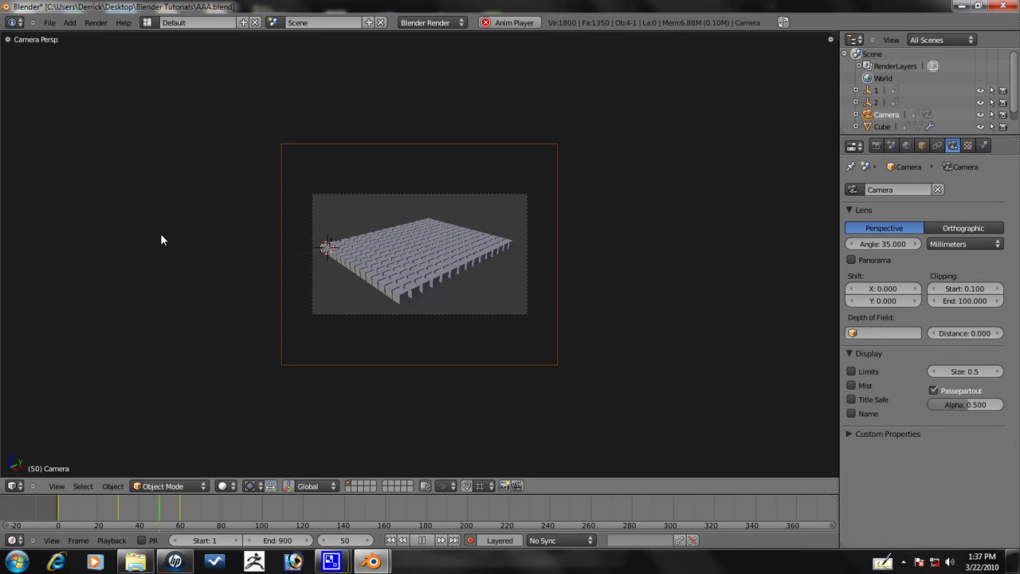
key(Escape)
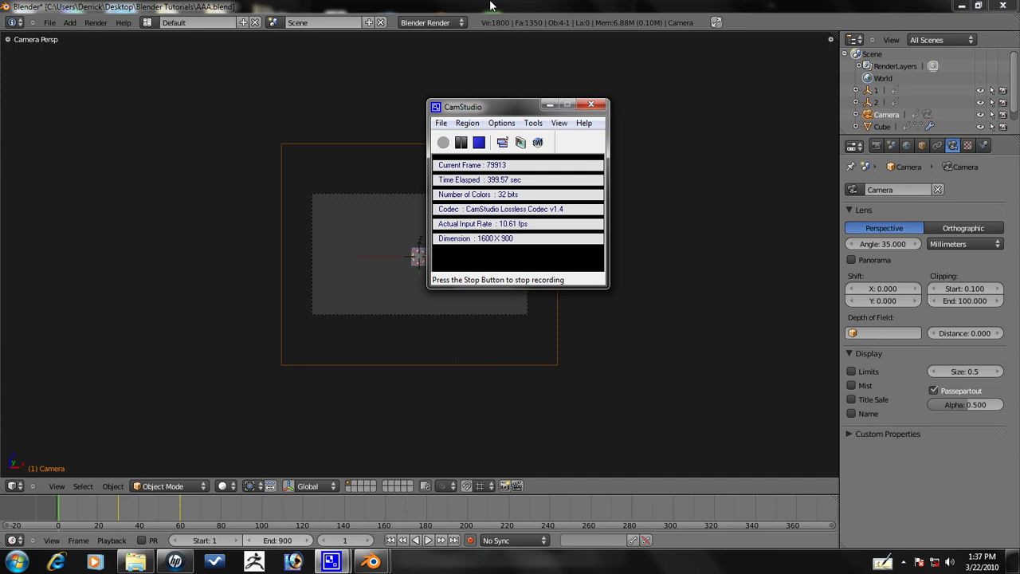
Return to the Blender window and step the animation forward to frame 60.
click(490, 2)
scroll(466, 300, down, 1)
key(Up)
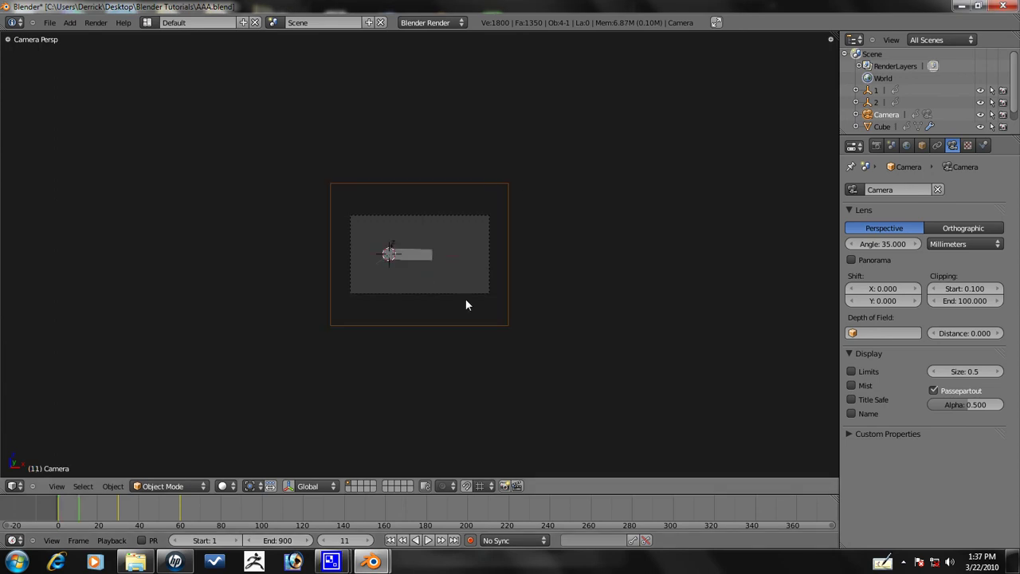
key(Up)
key(Up)
key(Up)
key(Up)
key(Up)
key(Left)
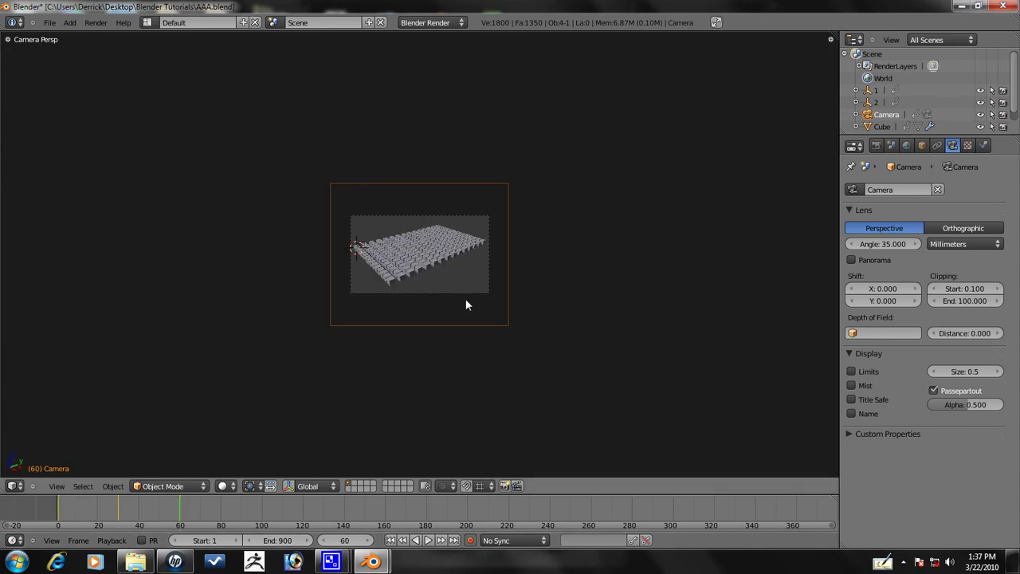
Select the cube array and step the animation to its keyframe at frame 75.
right_click(430, 255)
key(Up)
key(Up)
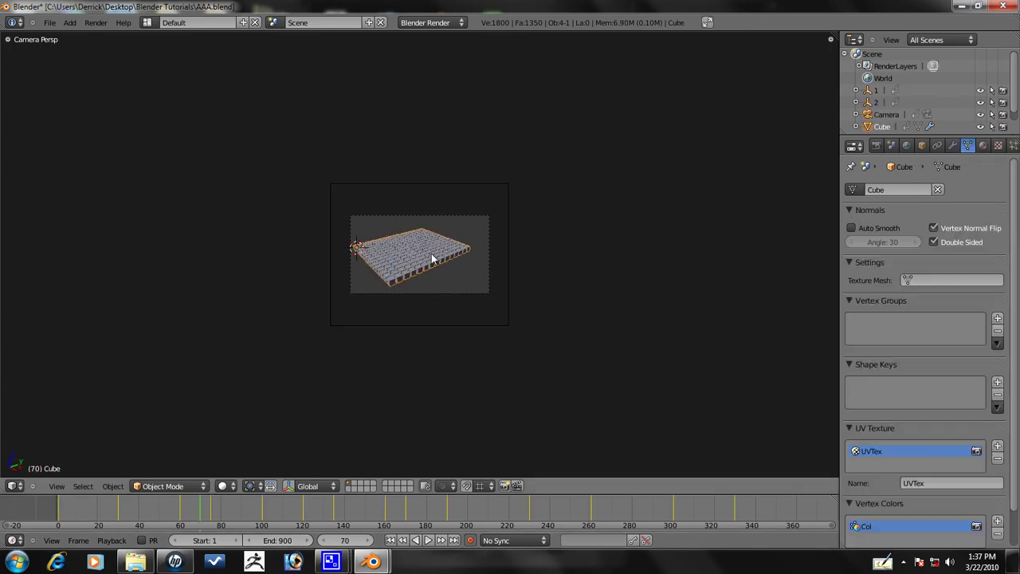
scroll(383, 325, up, 2)
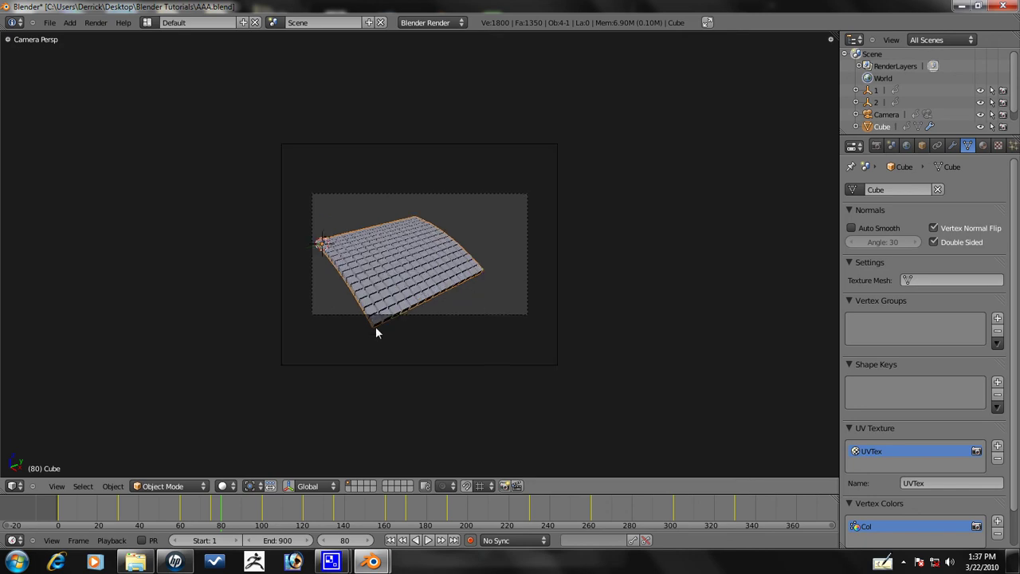
key(Down)
key(Right)
key(Right)
key(Right)
key(Right)
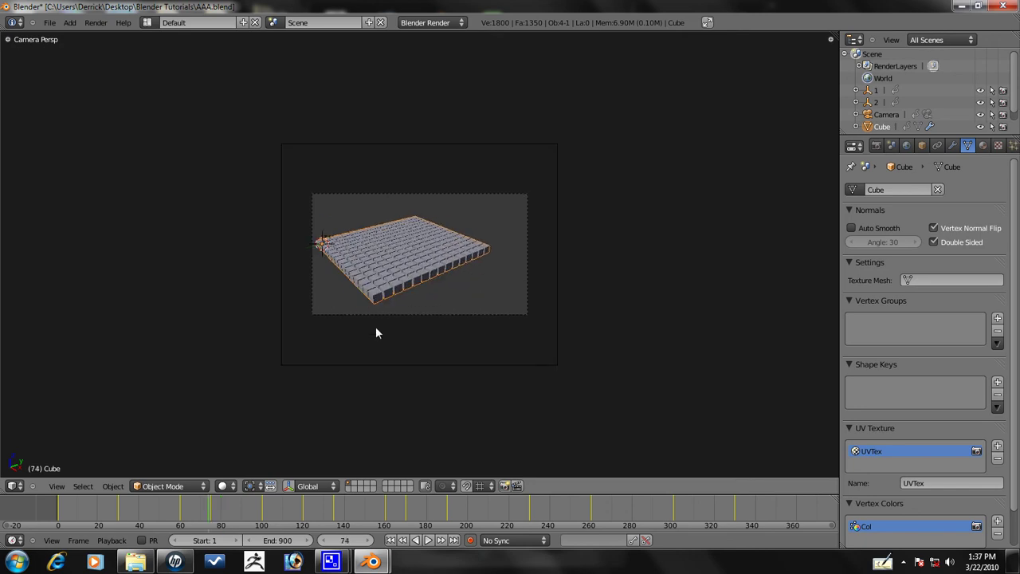
key(Right)
Select the camera and move it closer to the cube slab along its local Z axis.
right_click(555, 287)
key(g)
key(z)
key(z)
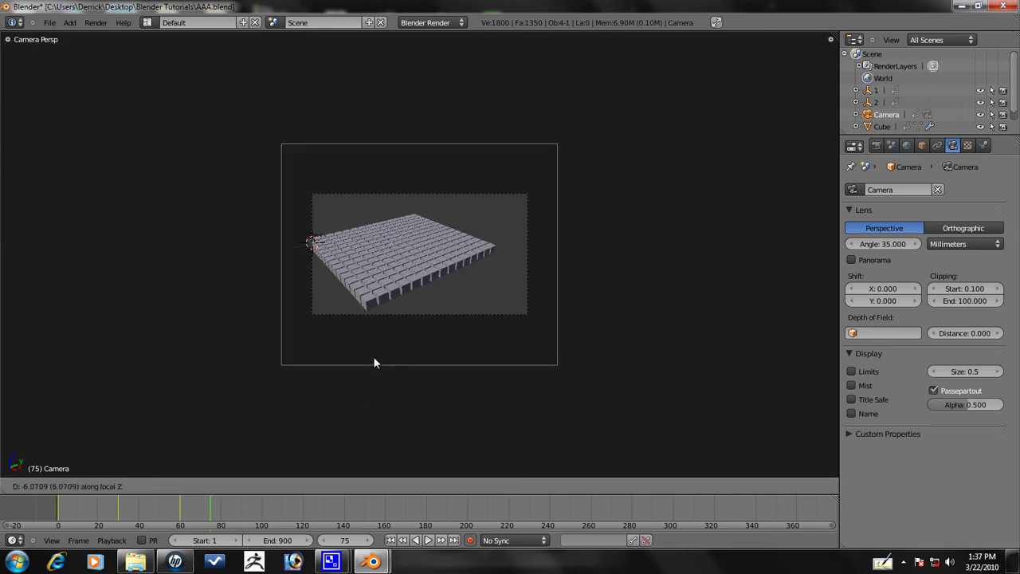
key(z)
click(263, 345)
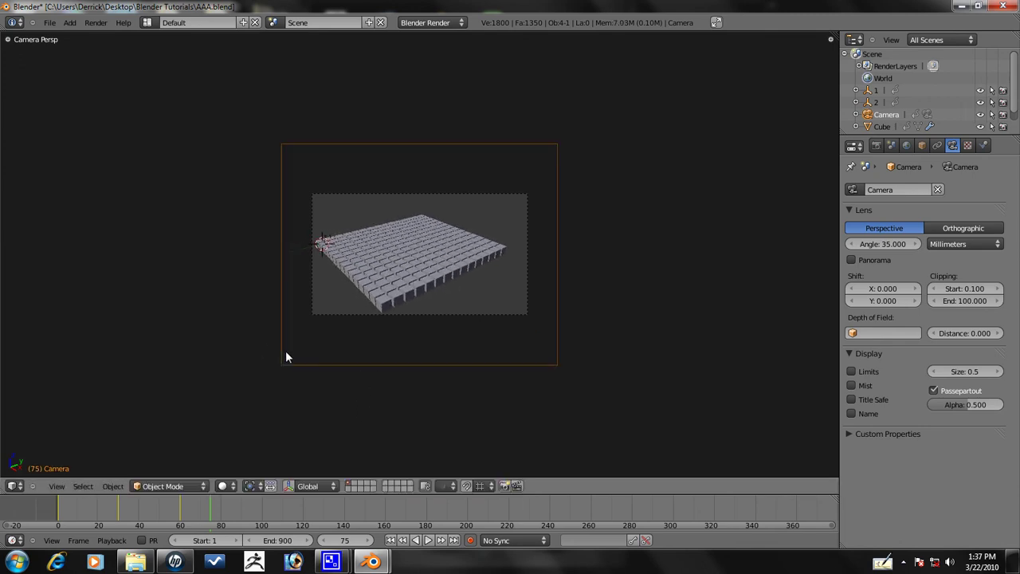
Move the camera slightly further in along its local Z axis and shift it so the slab fills the frame.
key(g)
key(z)
key(z)
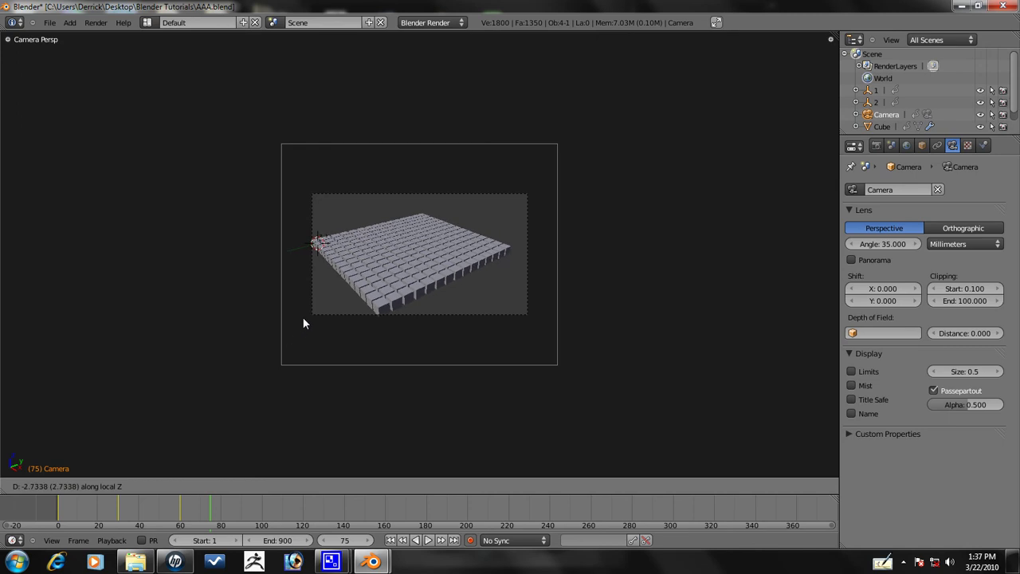
click(303, 319)
key(g)
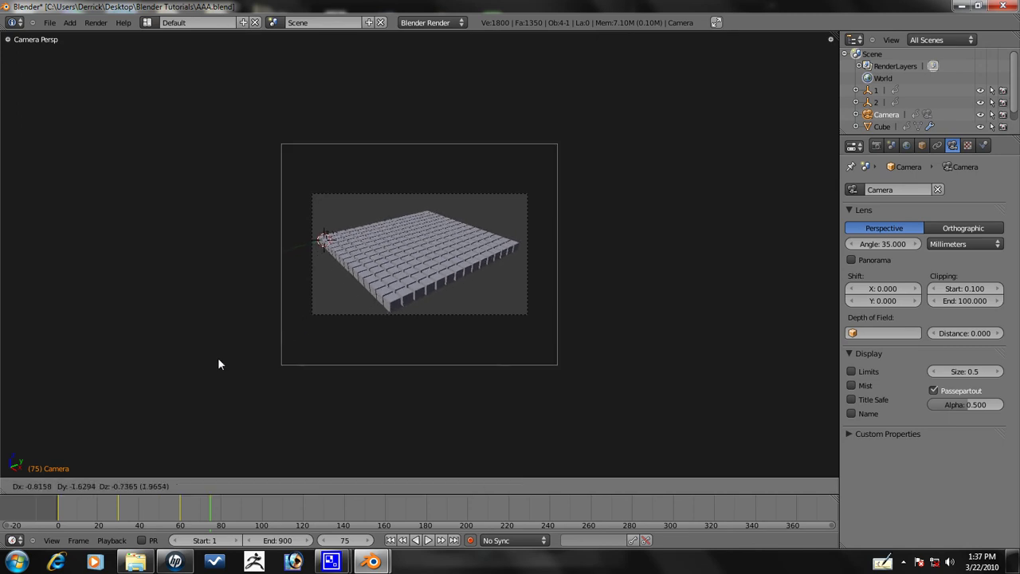
click(222, 366)
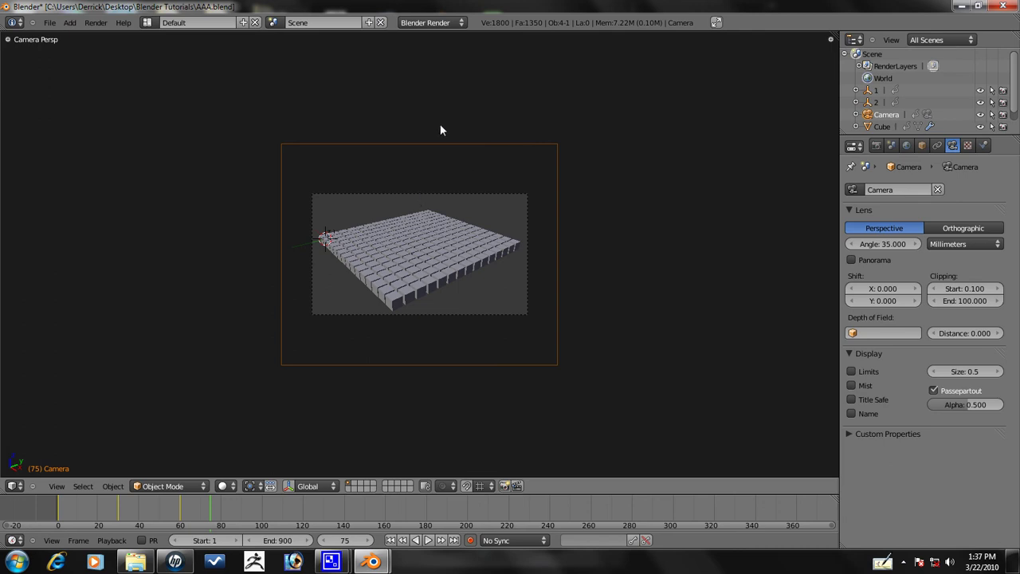
Advance the cube animation to frame 100, and shift the camera to center the rolled-up cube array in the frame.
right_click(456, 299)
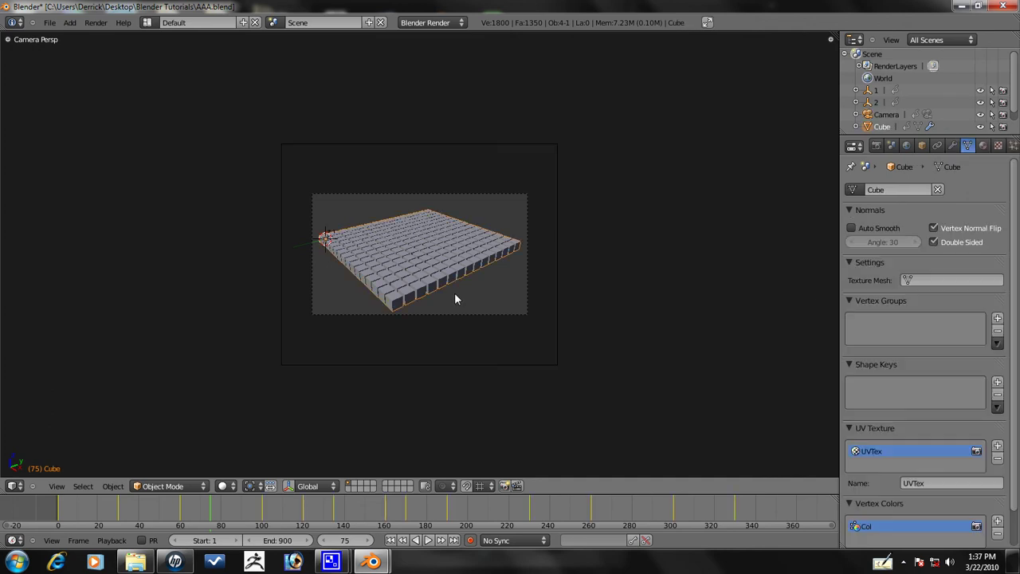
key(alt+a)
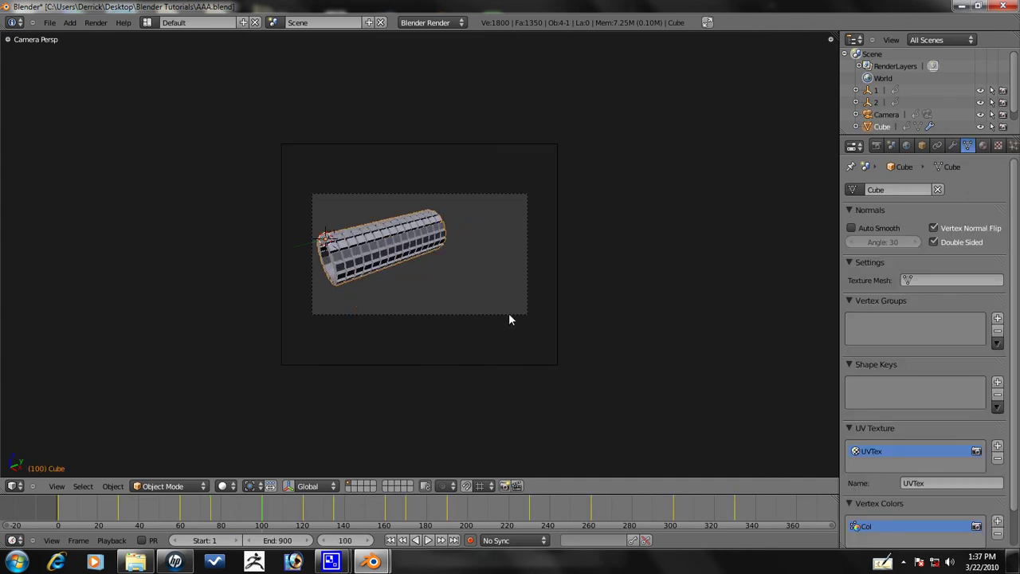
right_click(556, 294)
key(g)
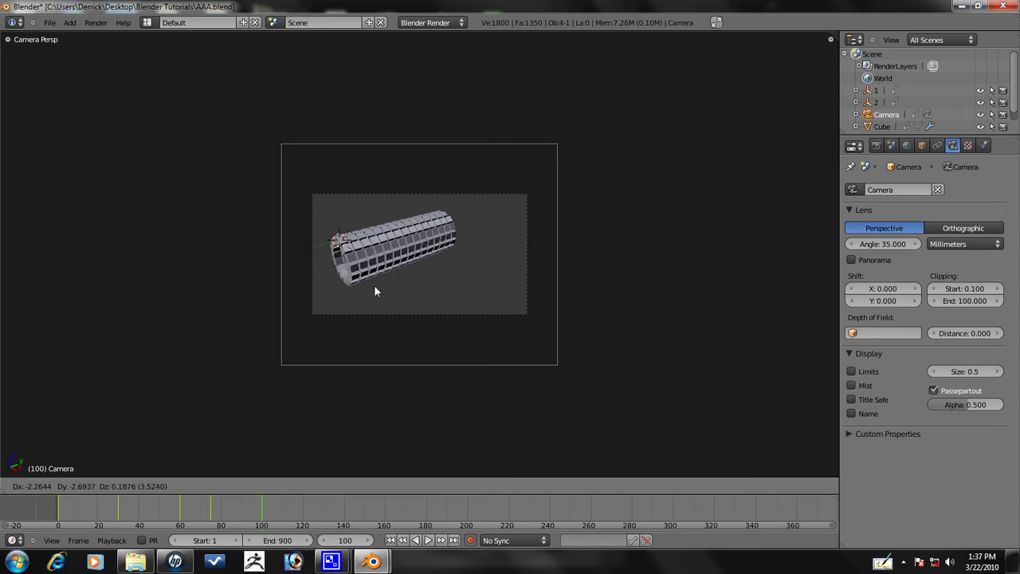
click(349, 290)
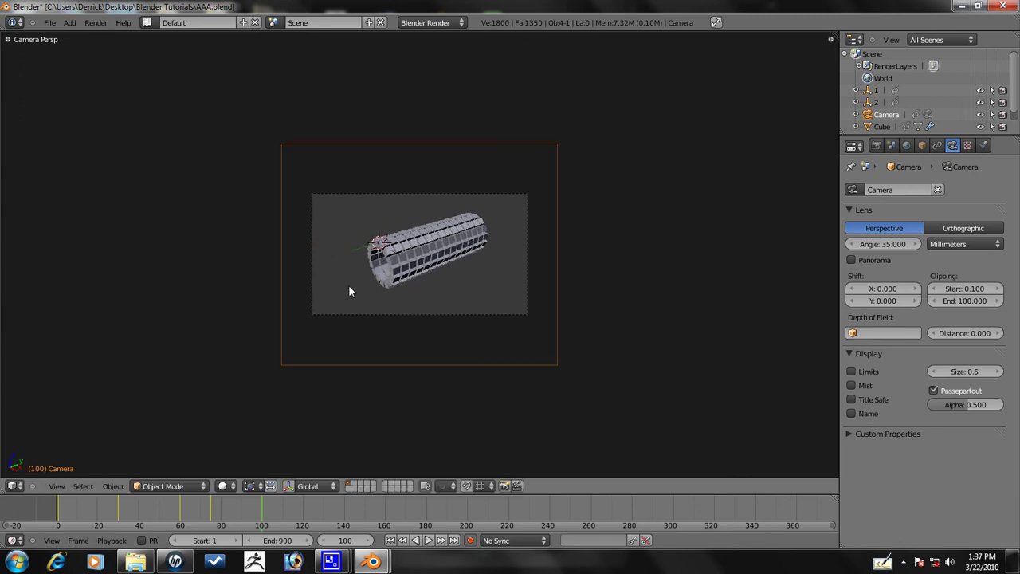
Rotate the camera about the Z axis to look toward the tube's open end, and shift it to bring the tube into frame.
key(r)
key(z)
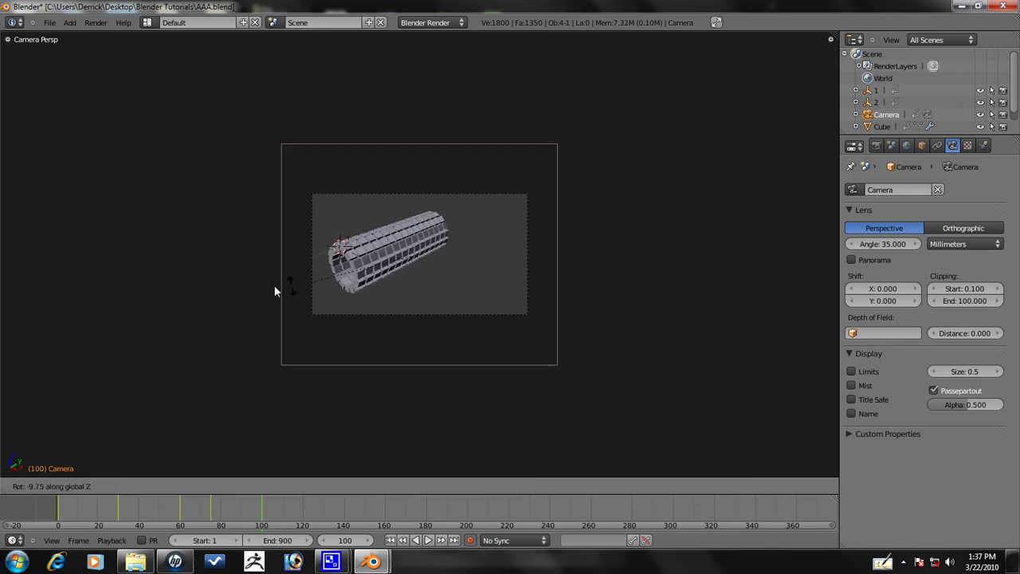
click(456, 180)
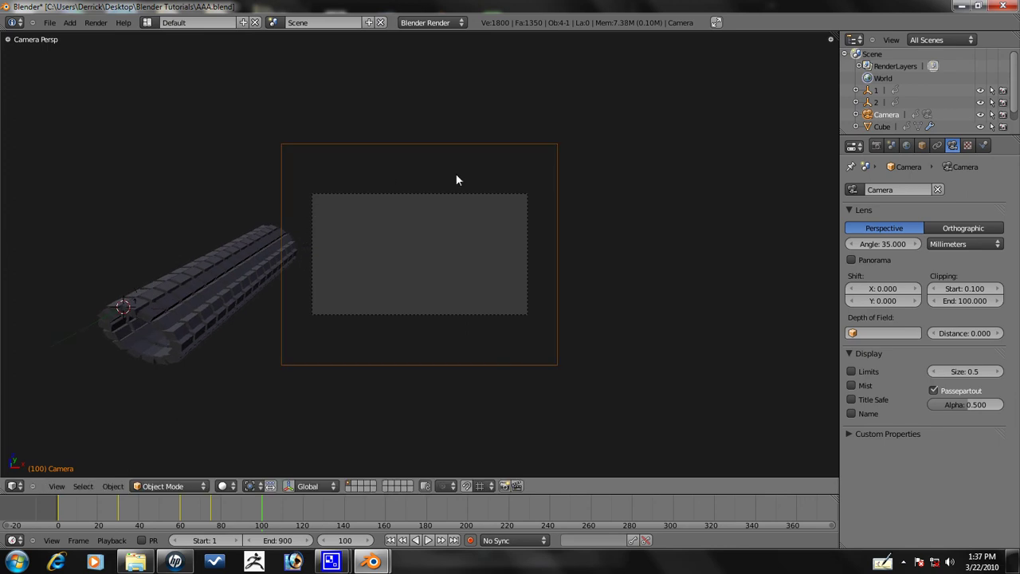
key(r)
click(837, 302)
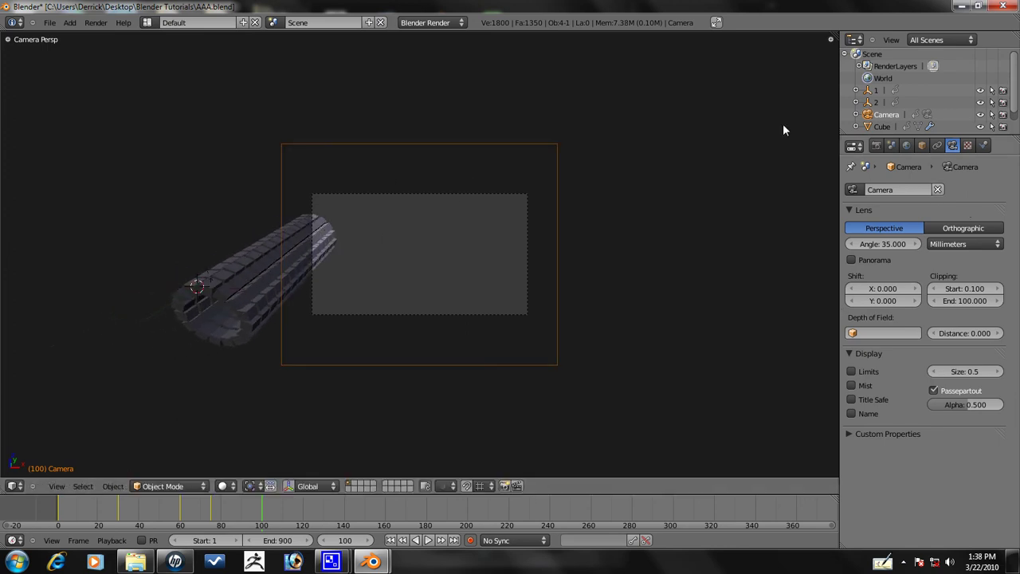
key(g)
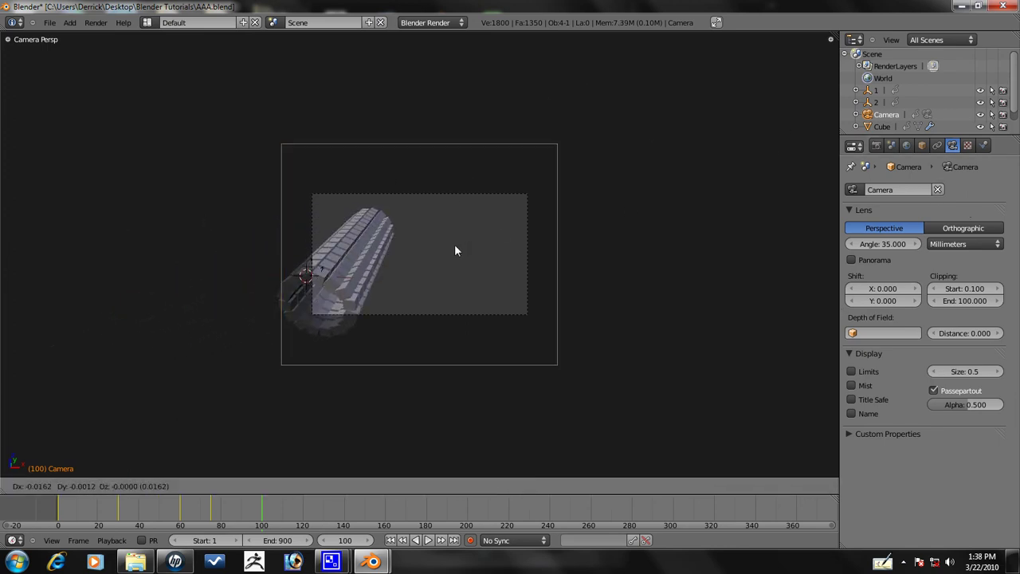
click(231, 376)
Tilt the camera up about its local X axis so the tube sits lower in the view.
key(r)
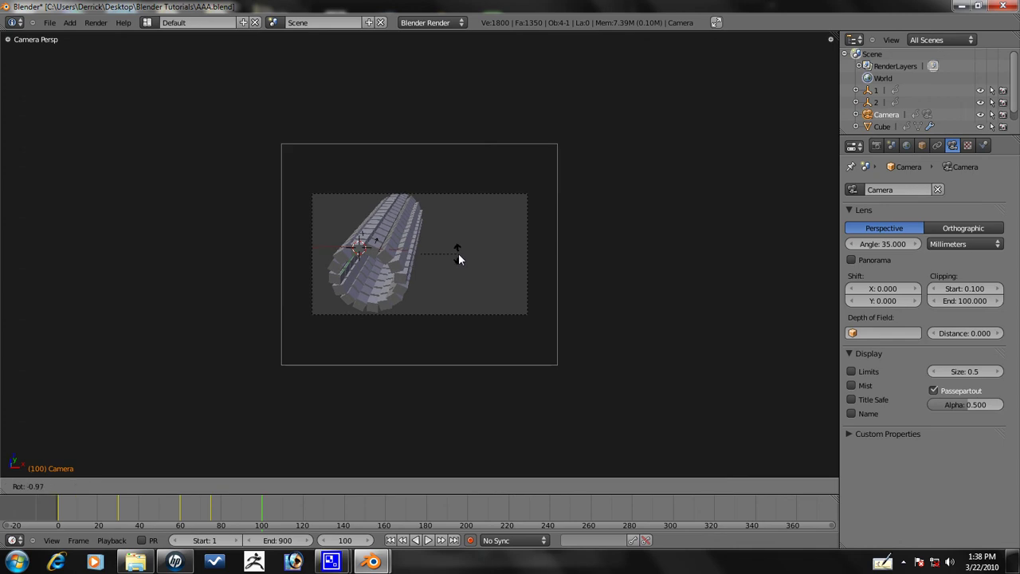
key(x)
key(x)
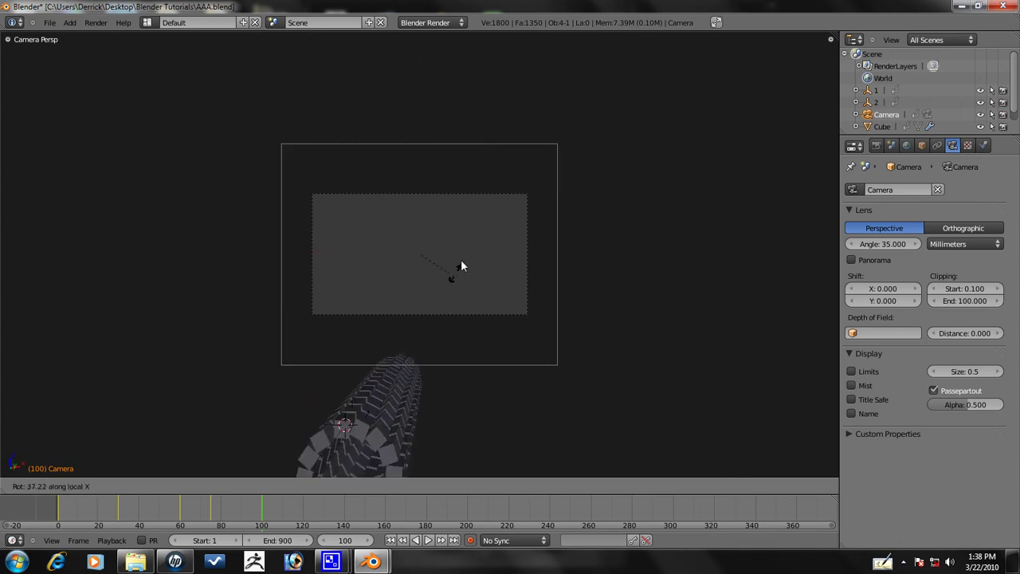
click(460, 273)
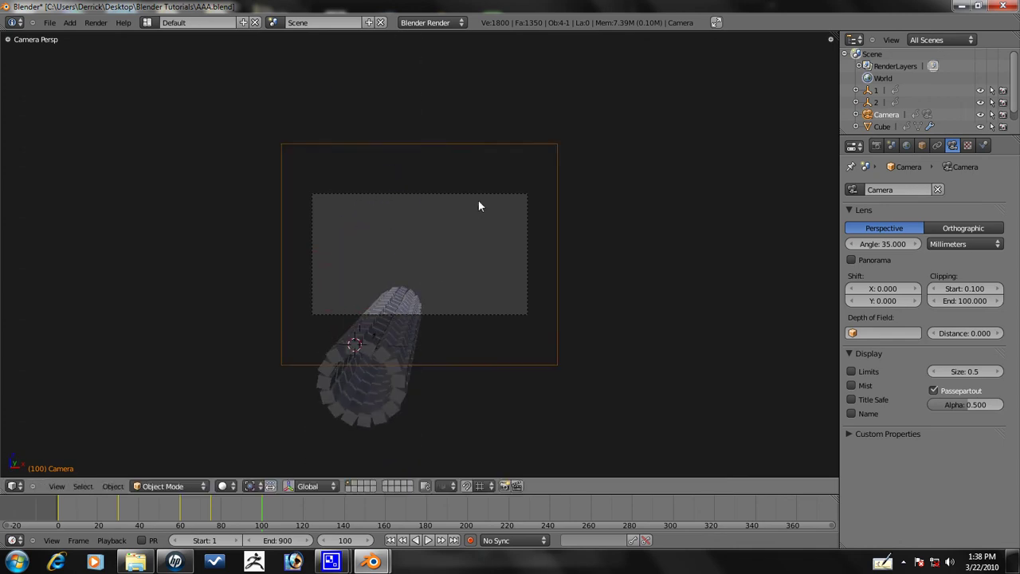
Shift the camera down toward the tube and tilt it about its local X axis so the tube fits within the frame.
key(g)
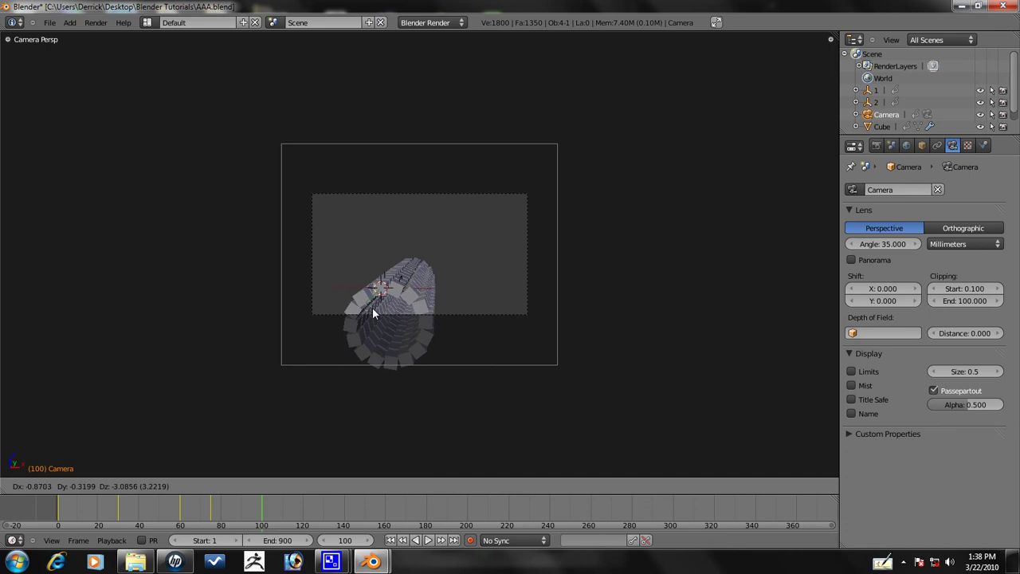
click(378, 296)
key(r)
key(x)
key(x)
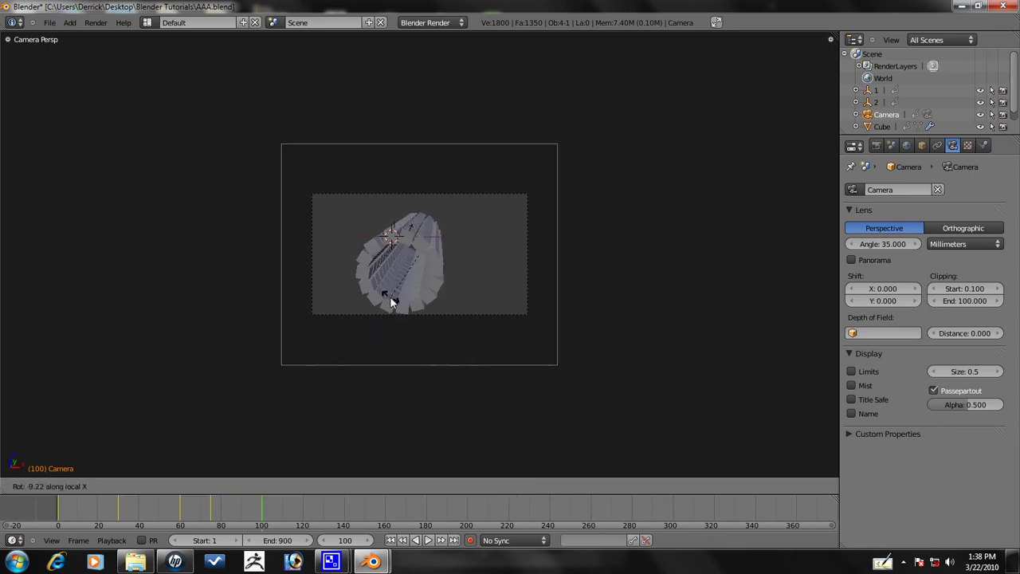
click(390, 302)
Rotate the camera slightly about the global Z axis and shift it to center the tube in the frame.
key(r)
key(z)
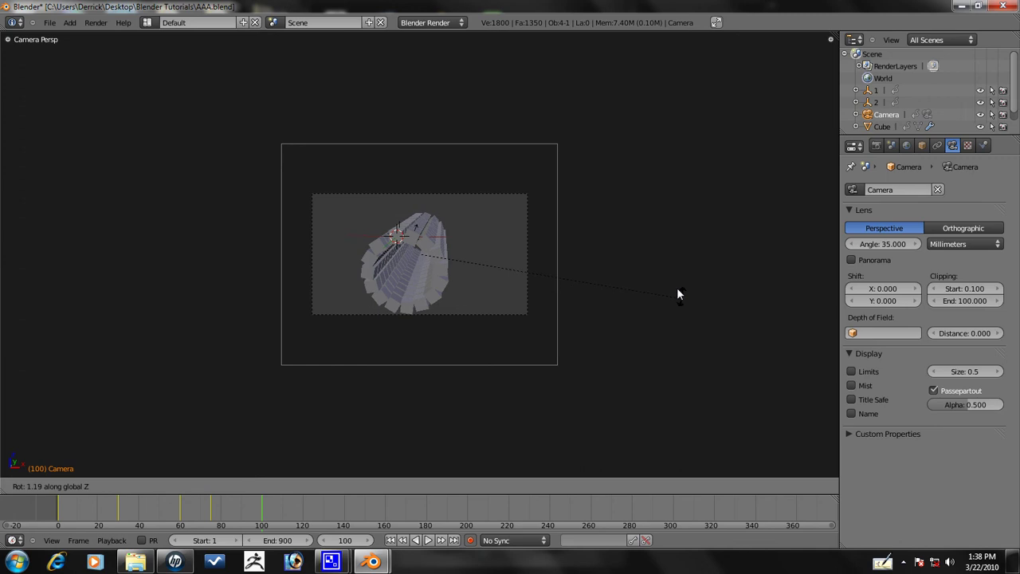
click(540, 286)
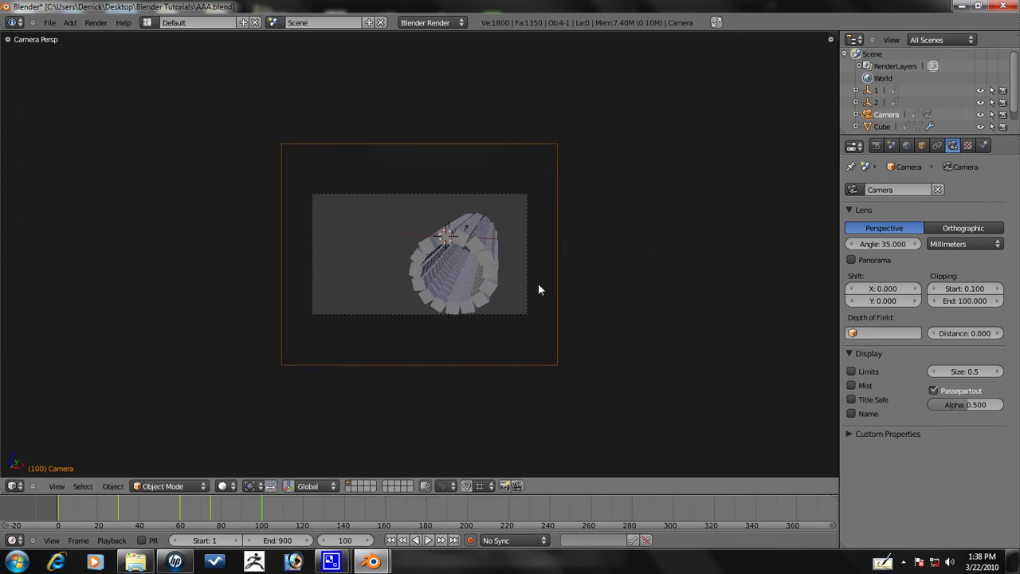
key(g)
click(398, 277)
key(g)
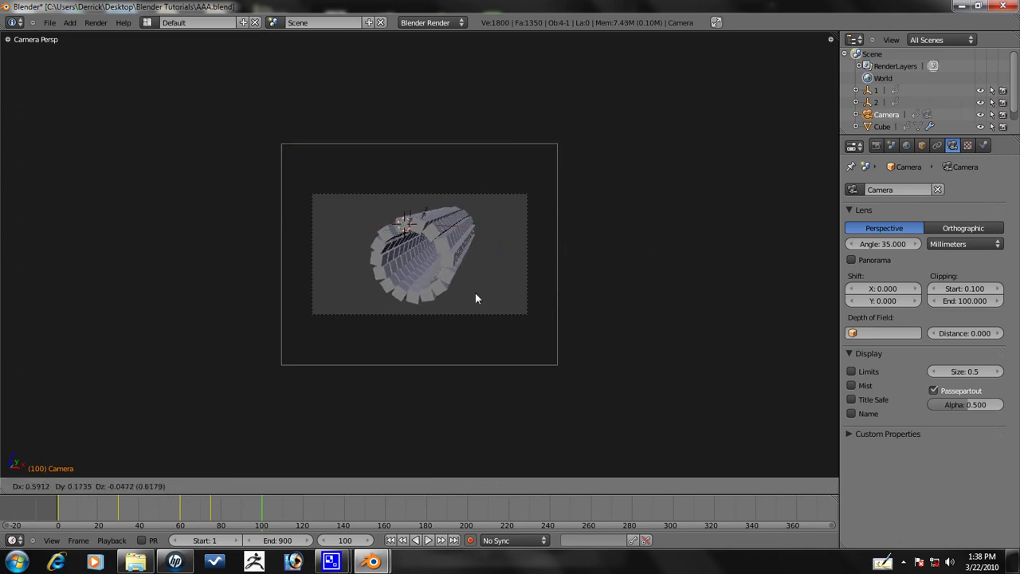
click(487, 268)
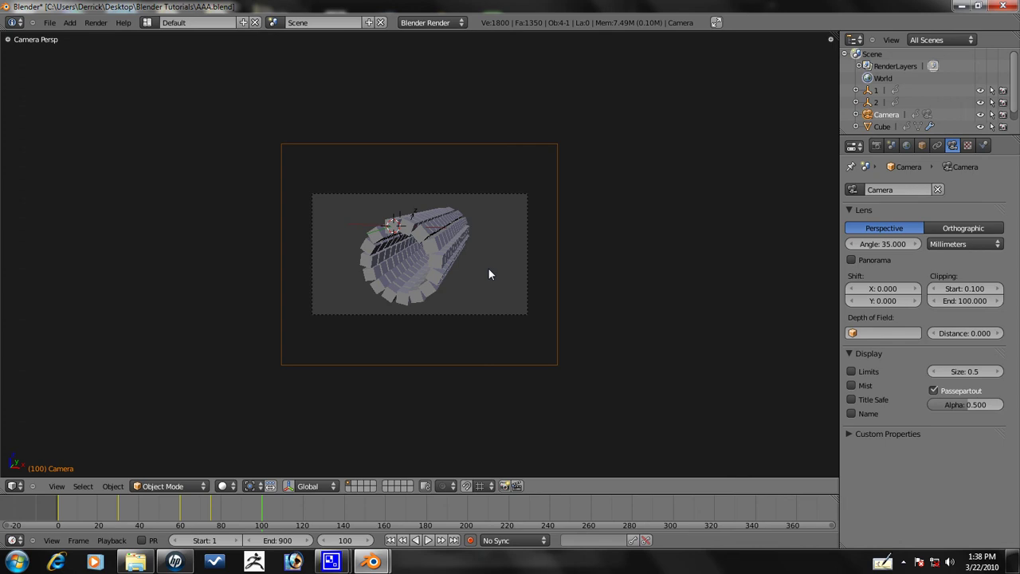
Advance the cube animation to frame 120, and shift the camera and pull it back along its local Z axis to fit the curled array.
right_click(429, 259)
key(alt+a)
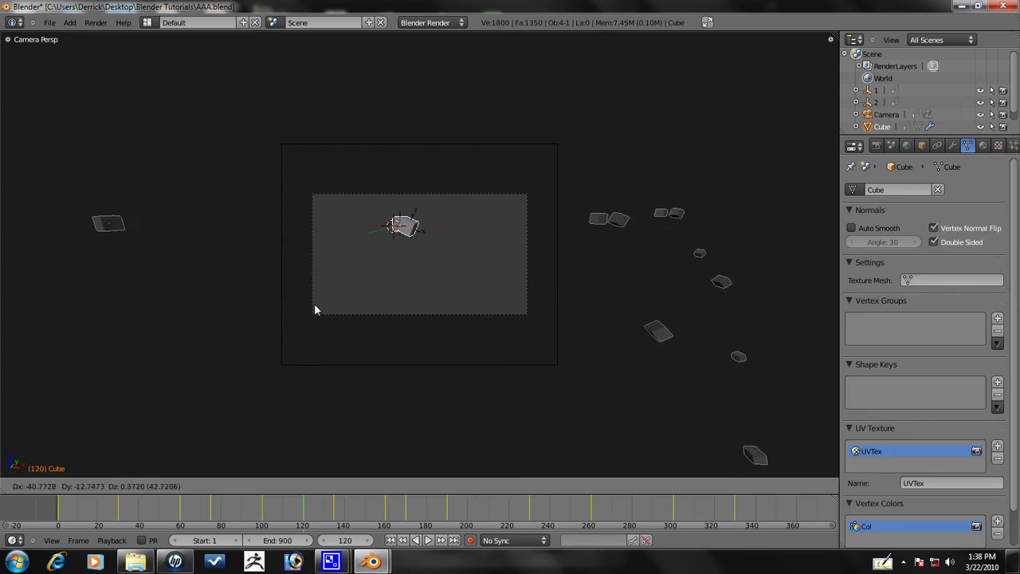
right_click(558, 323)
key(g)
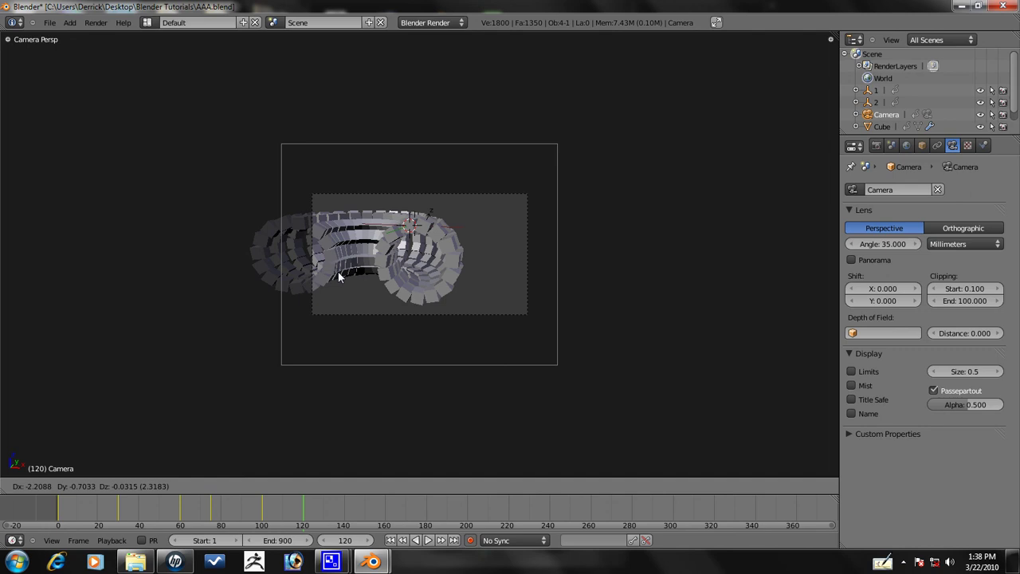
key(z)
key(z)
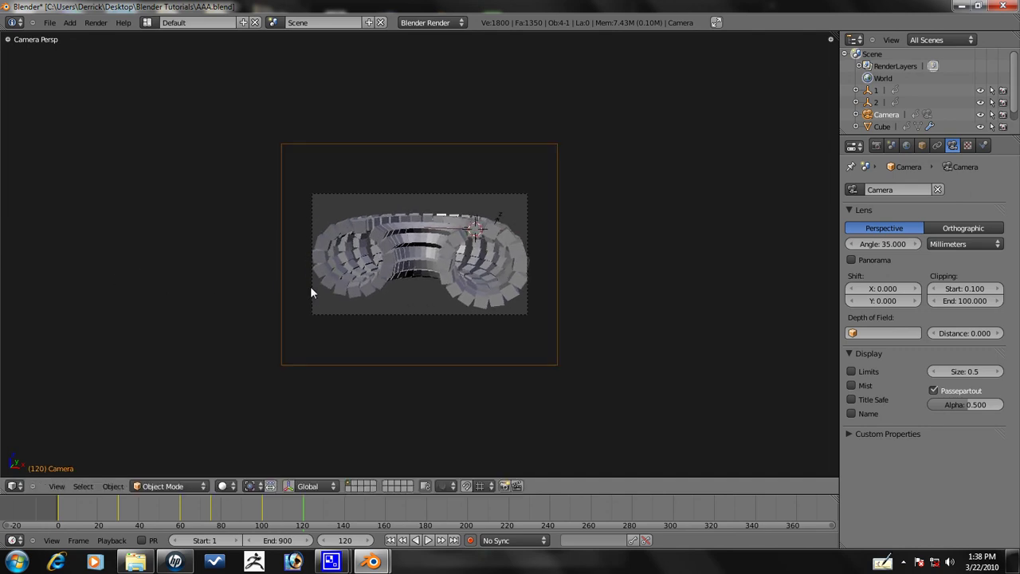
click(305, 327)
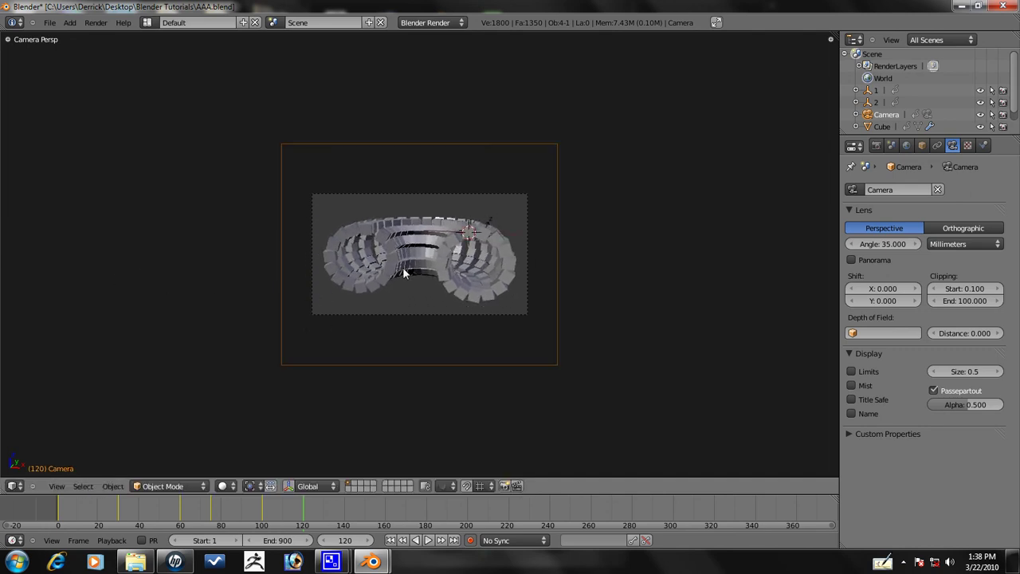
key(g)
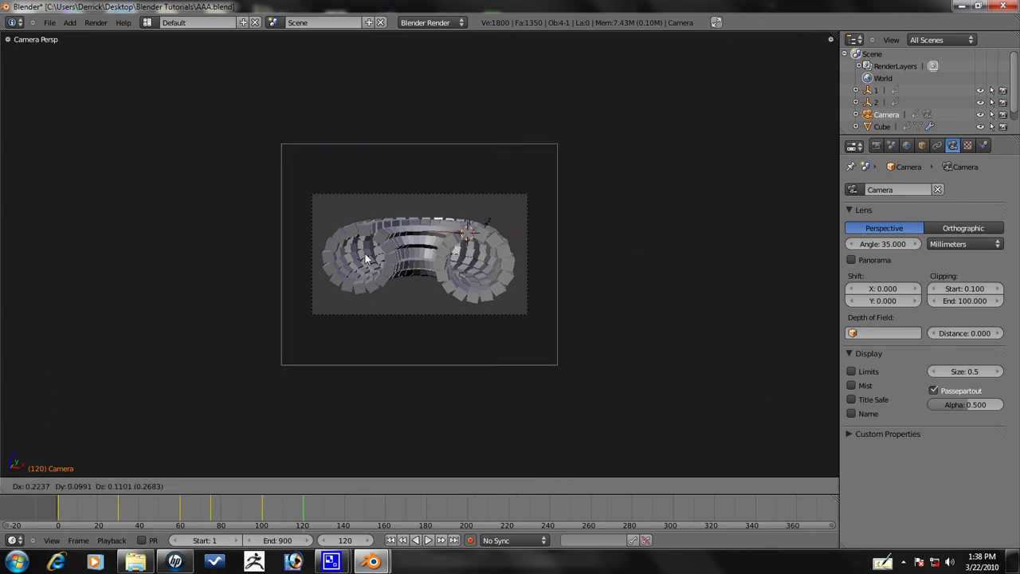
key(Escape)
key(g)
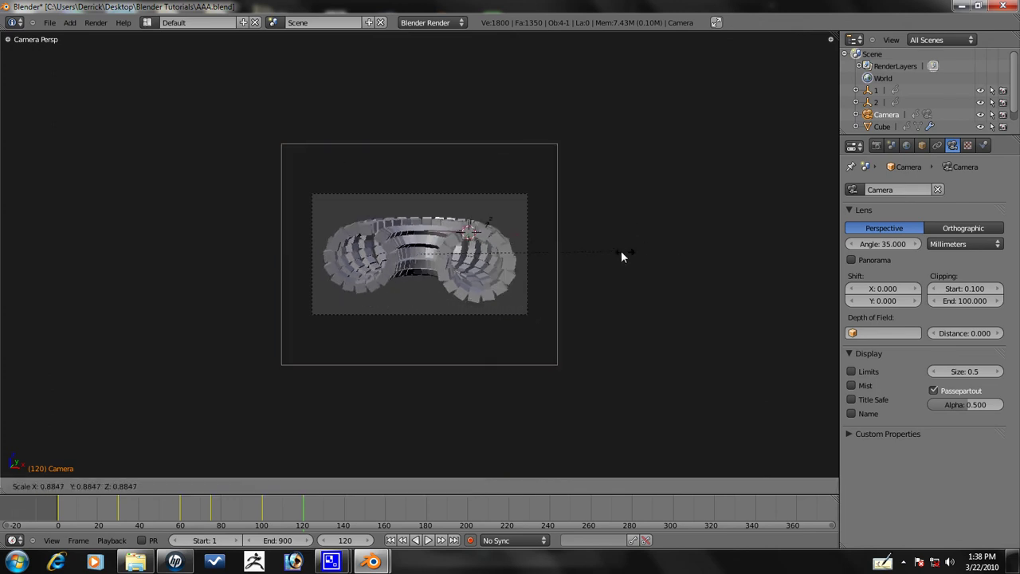
key(Escape)
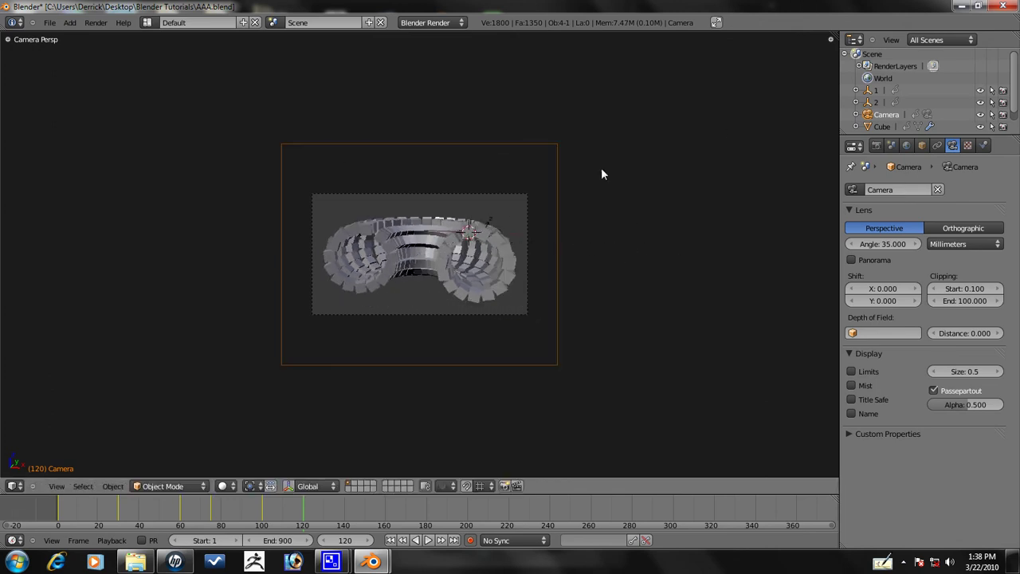
key(g)
key(z)
key(z)
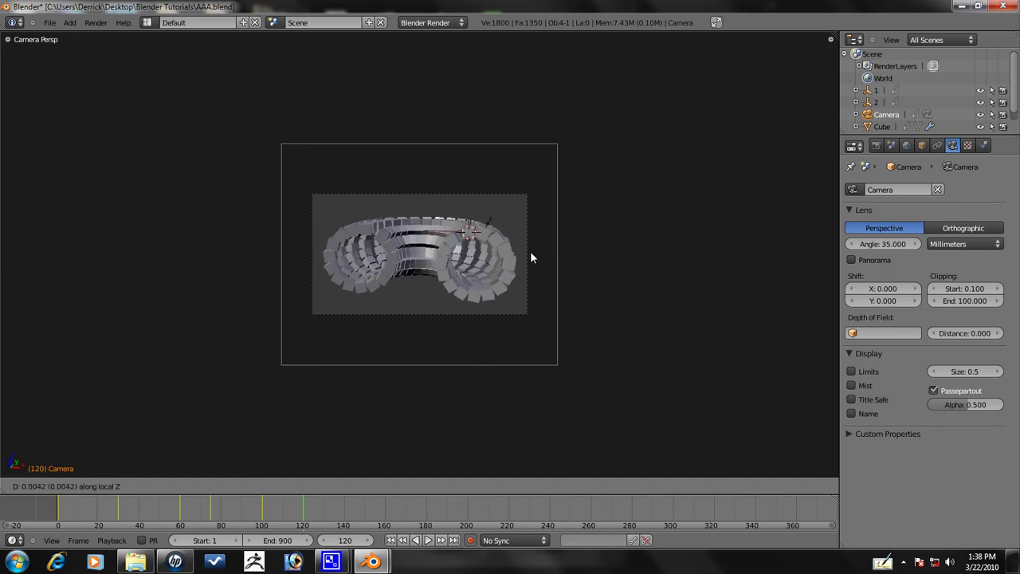
click(515, 298)
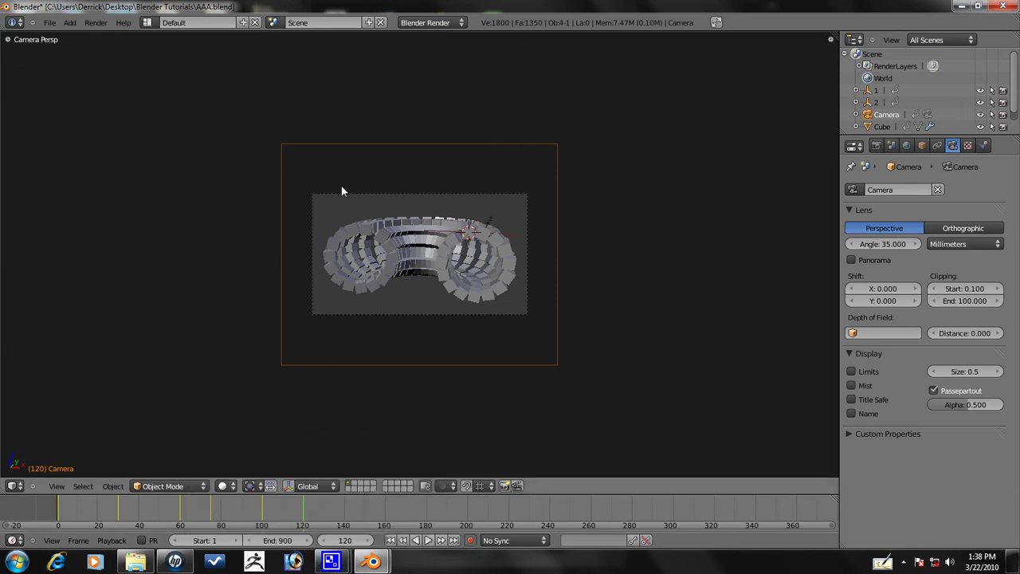
Select the cube array and advance the animation to its keyframe at frame 135.
right_click(360, 242)
key(Up)
key(Up)
key(Up)
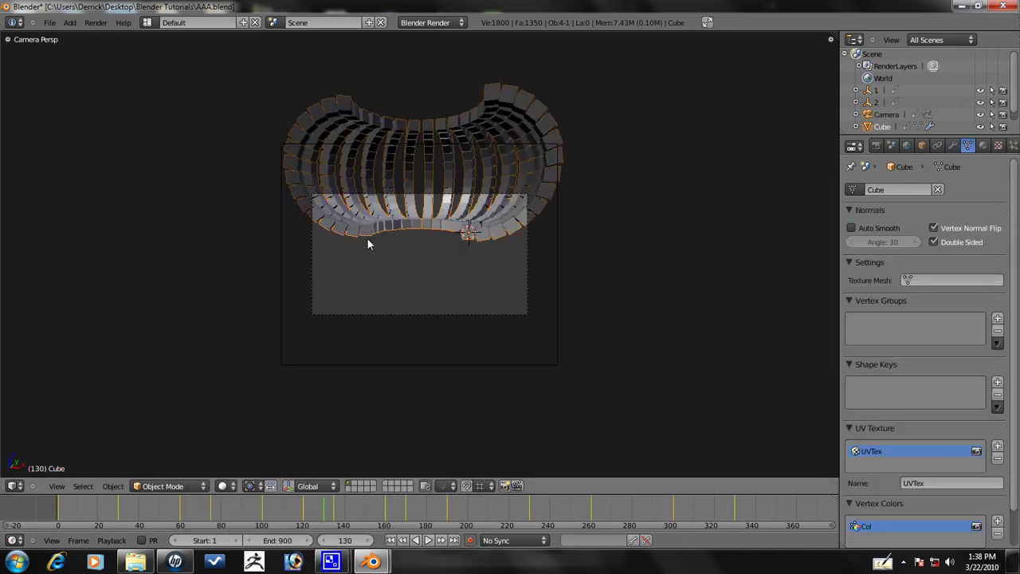
key(Down)
key(Left)
key(Left)
key(Left)
key(Left)
key(Left)
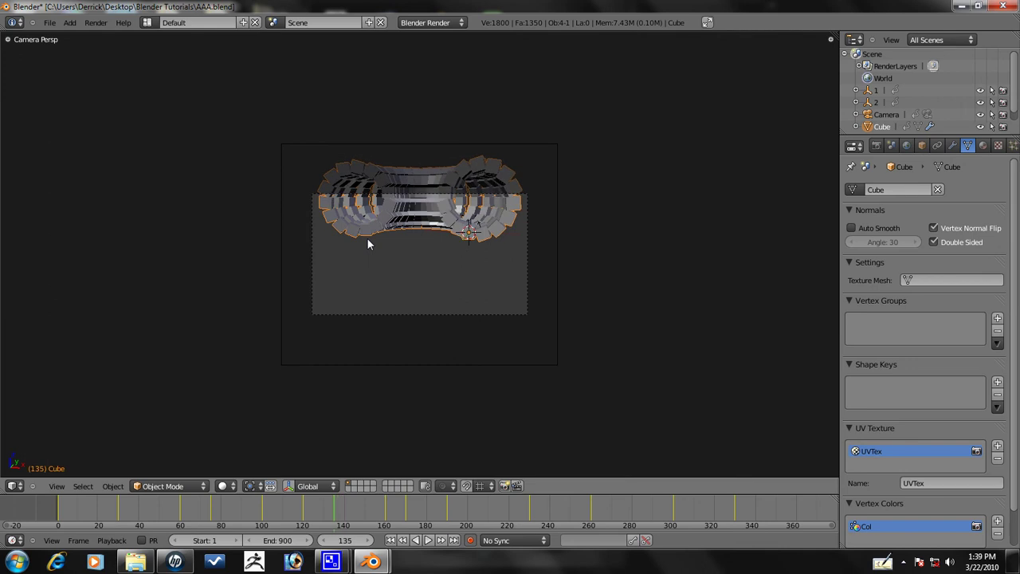
At frame 135, pull the camera back along its local Z axis and raise it to bring the curled array into frame.
right_click(557, 331)
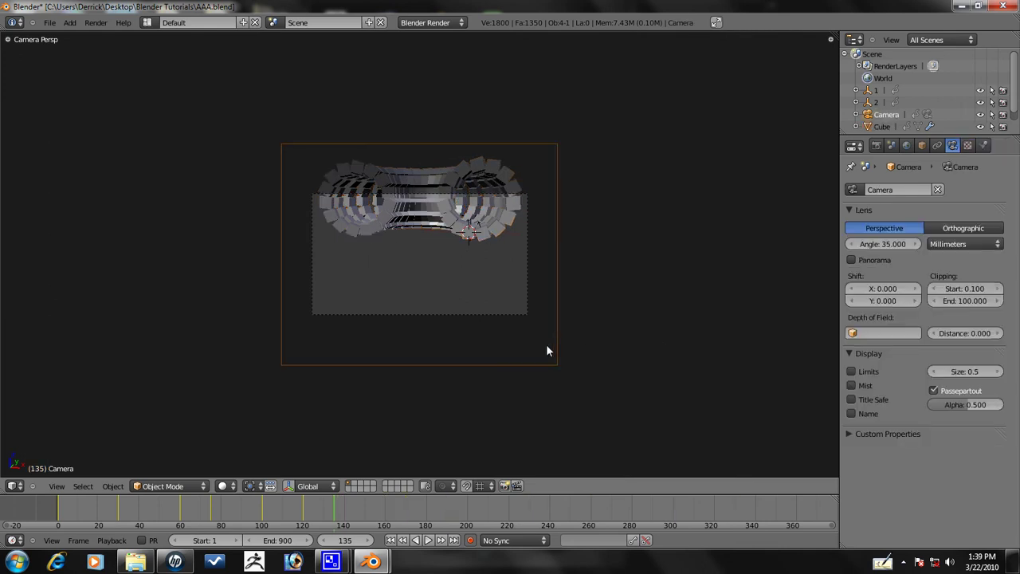
key(KP_0)
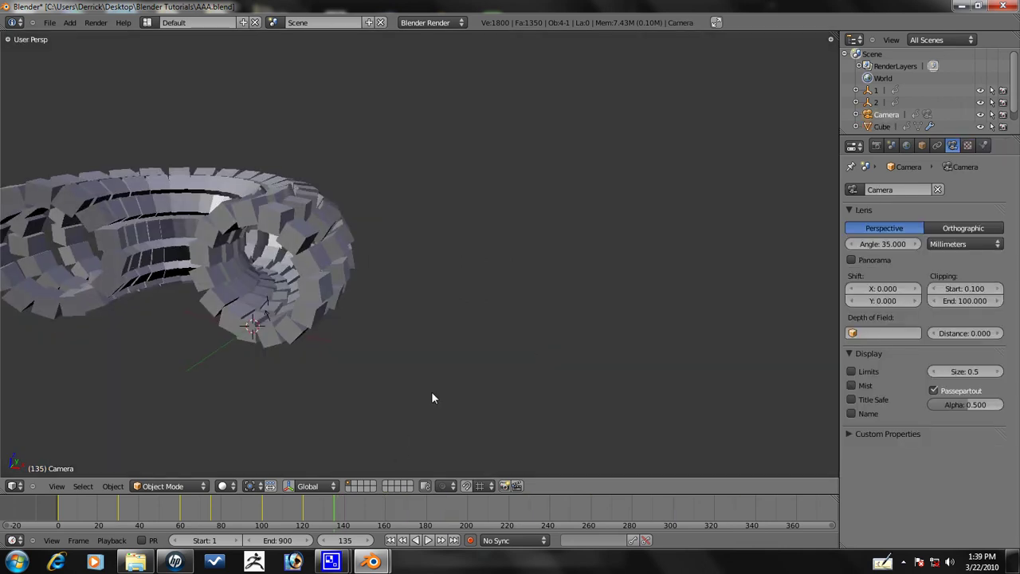
key(KP_0)
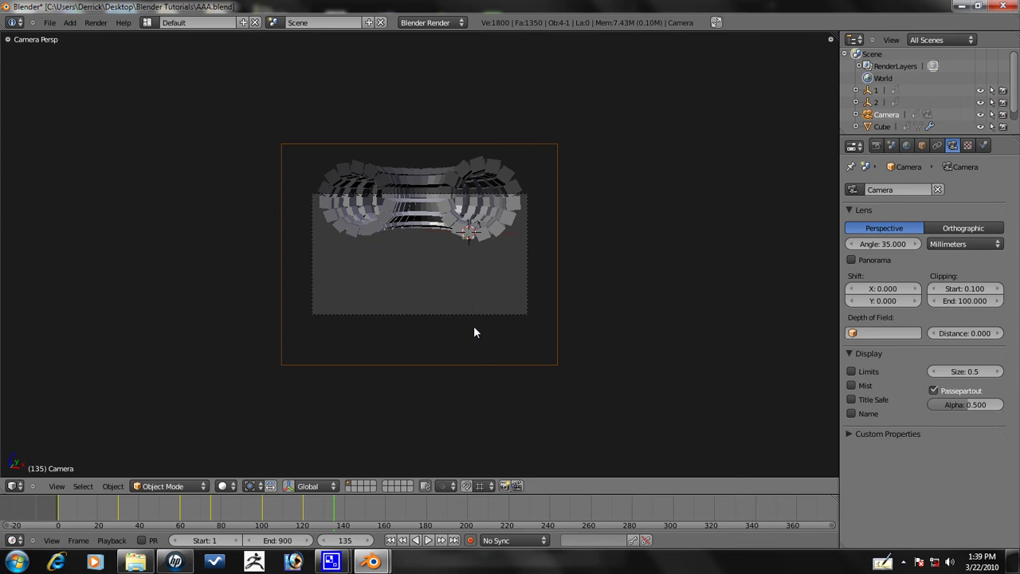
key(g)
key(z)
key(z)
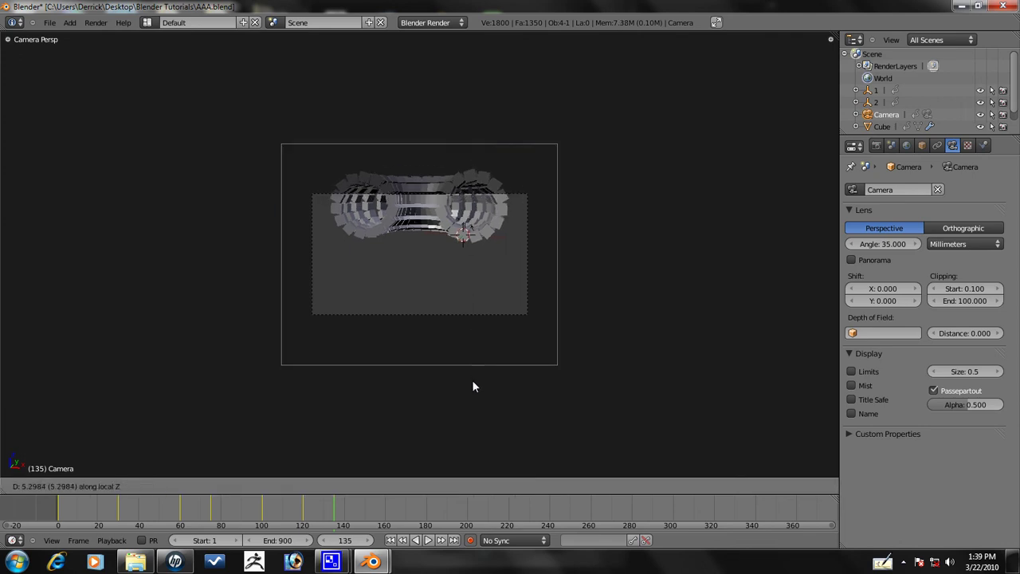
key(z)
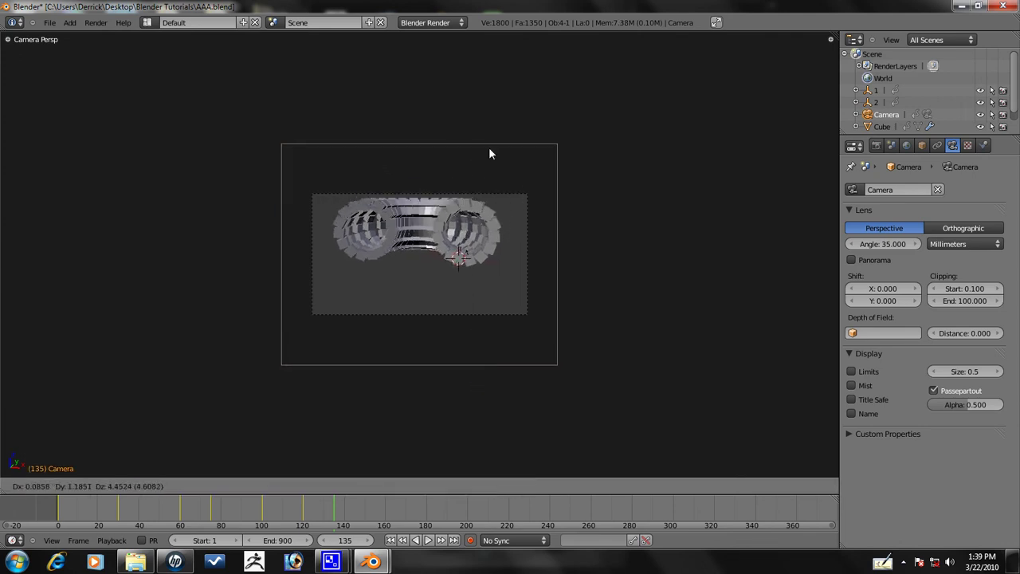
click(492, 126)
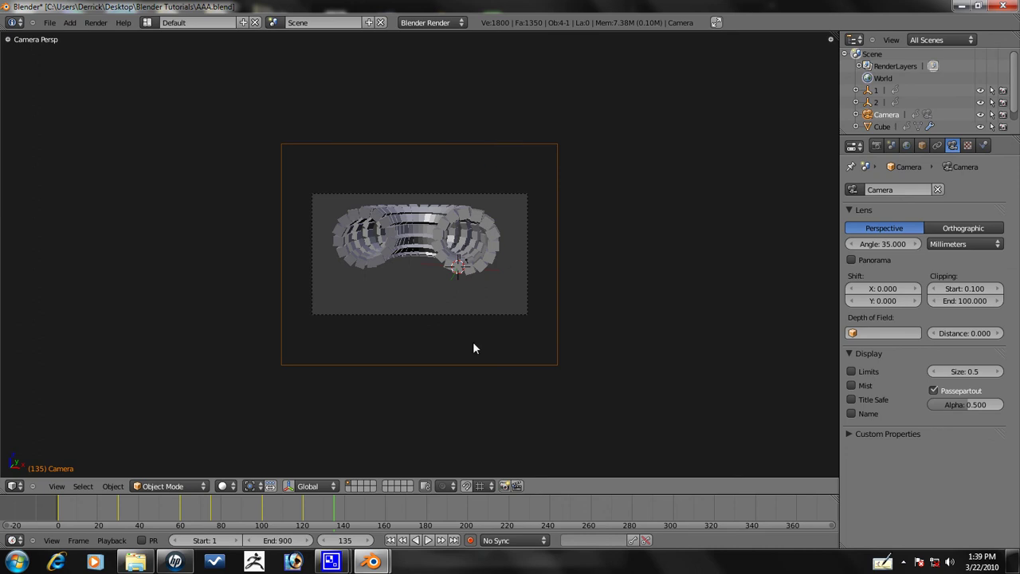
Go to frame 125, pull the camera back along its local Z axis, and lower it to center the unrolling array.
drag(297, 512, 314, 519)
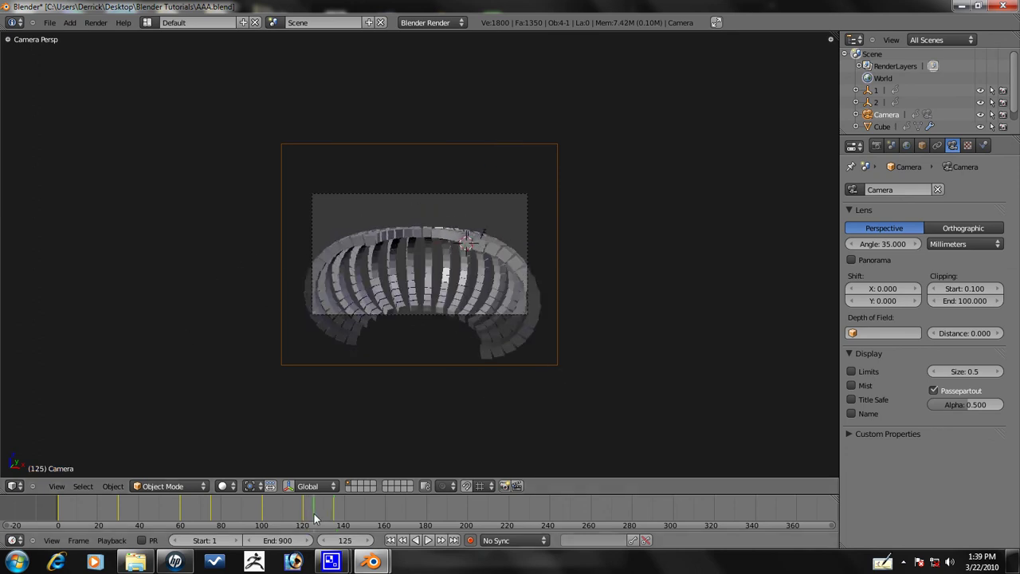
key(g)
key(z)
key(z)
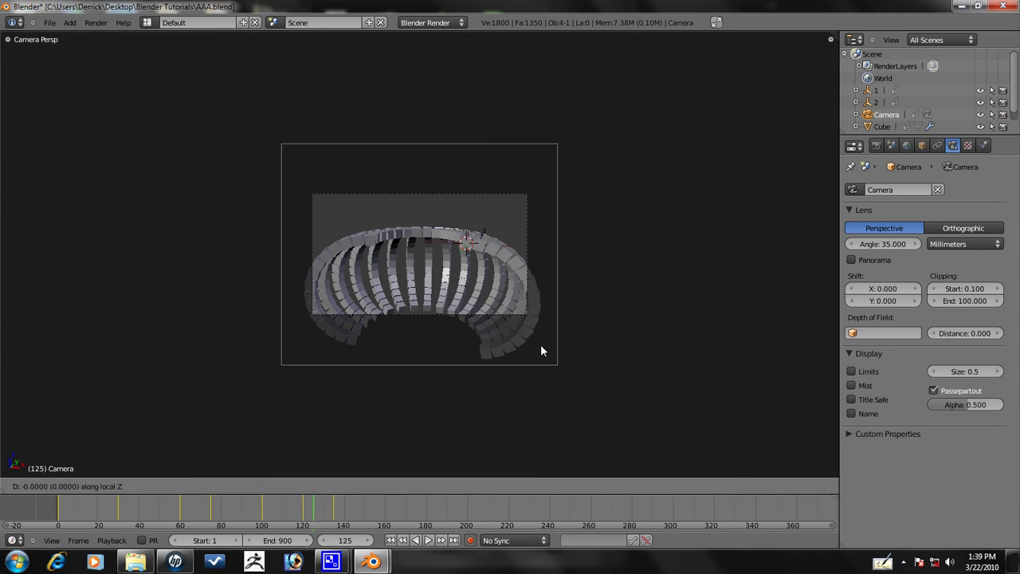
key(z)
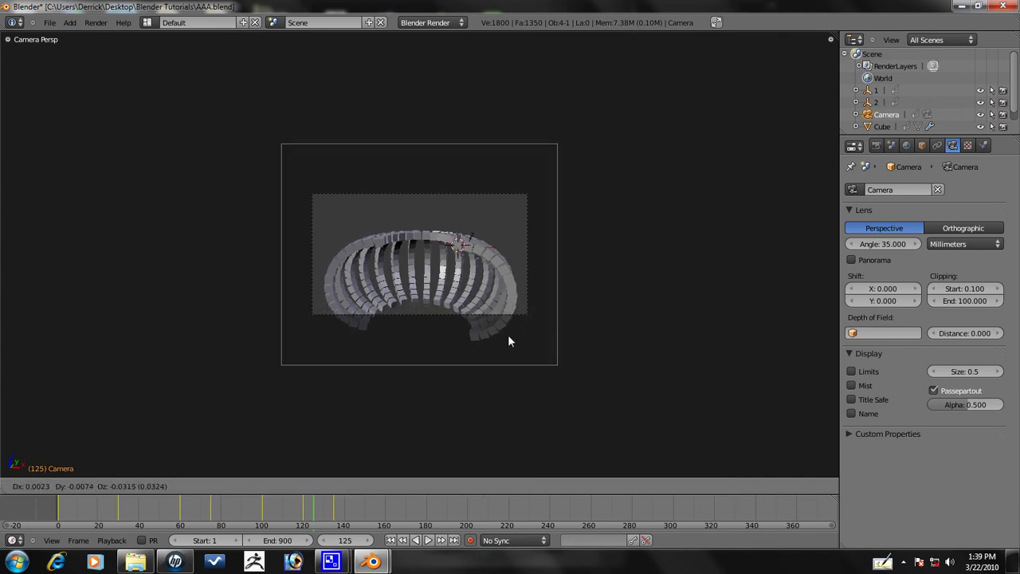
click(507, 458)
key(g)
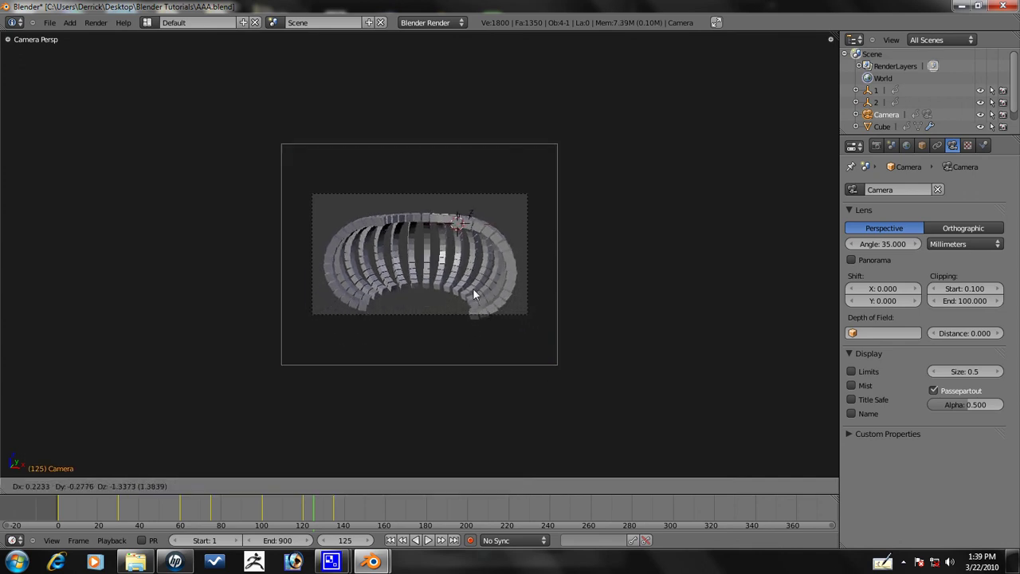
click(472, 288)
Advance to frame 126 and pull the camera back along its local Z axis until the opened arcs fit the frame.
key(Right)
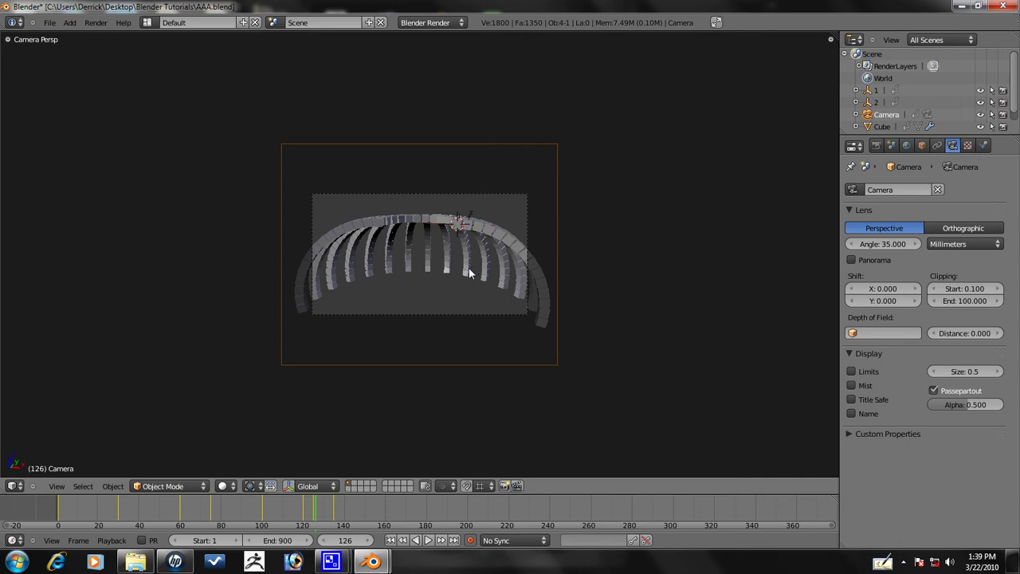
key(g)
key(z)
key(z)
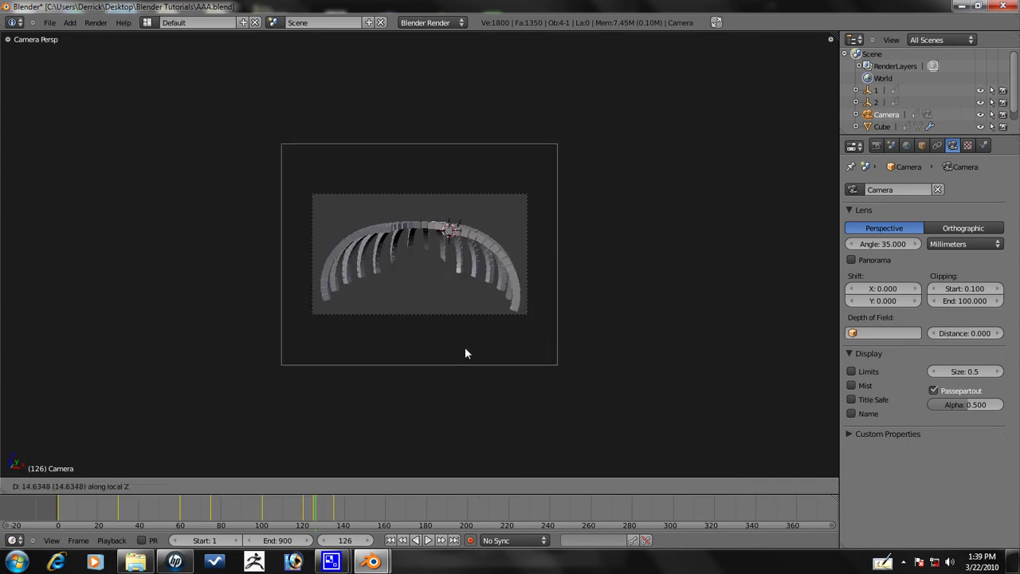
click(464, 348)
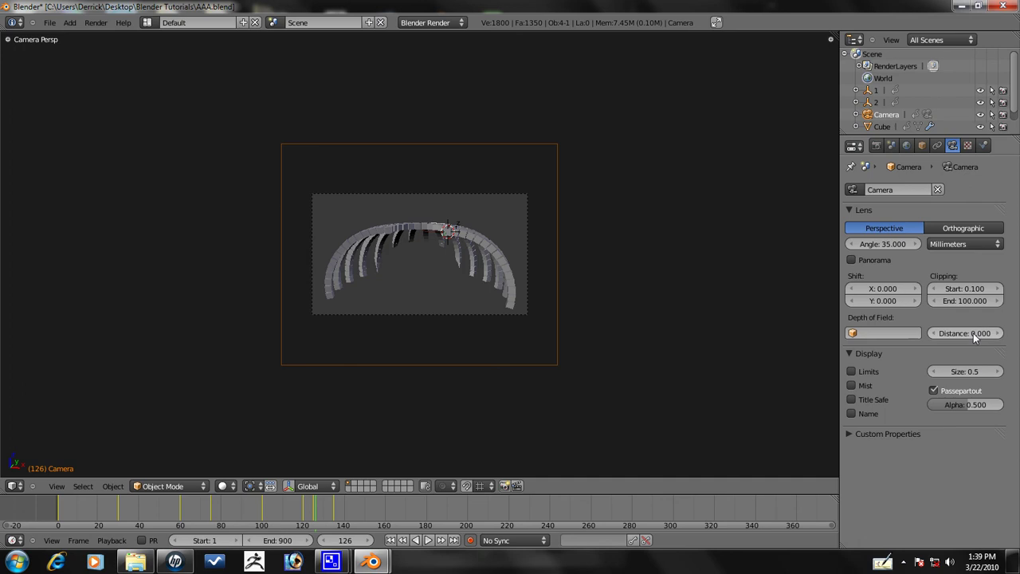
Set the camera's clipping end distance to 200.
click(970, 304)
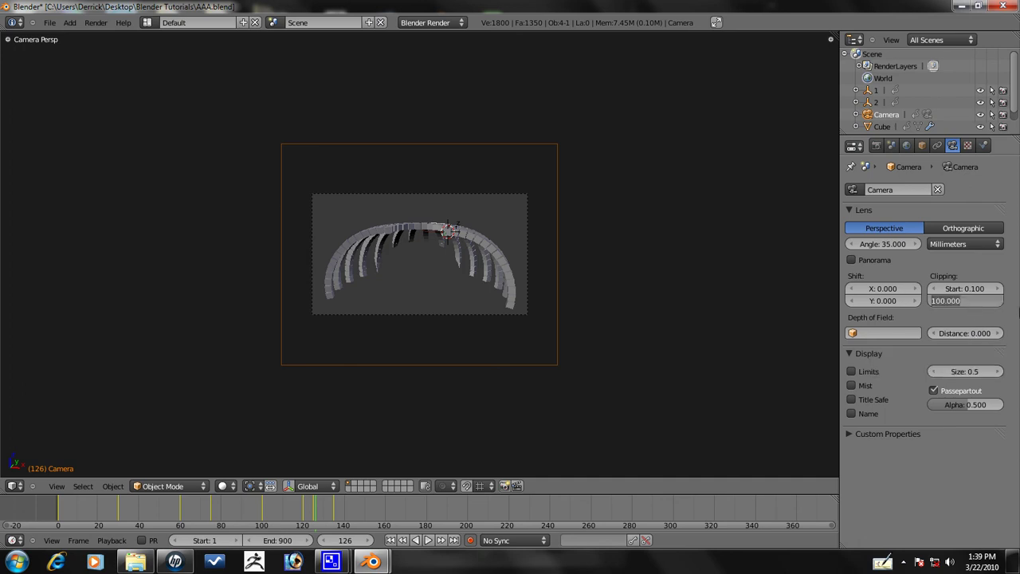
text(2)
text(00.0)
key(Return)
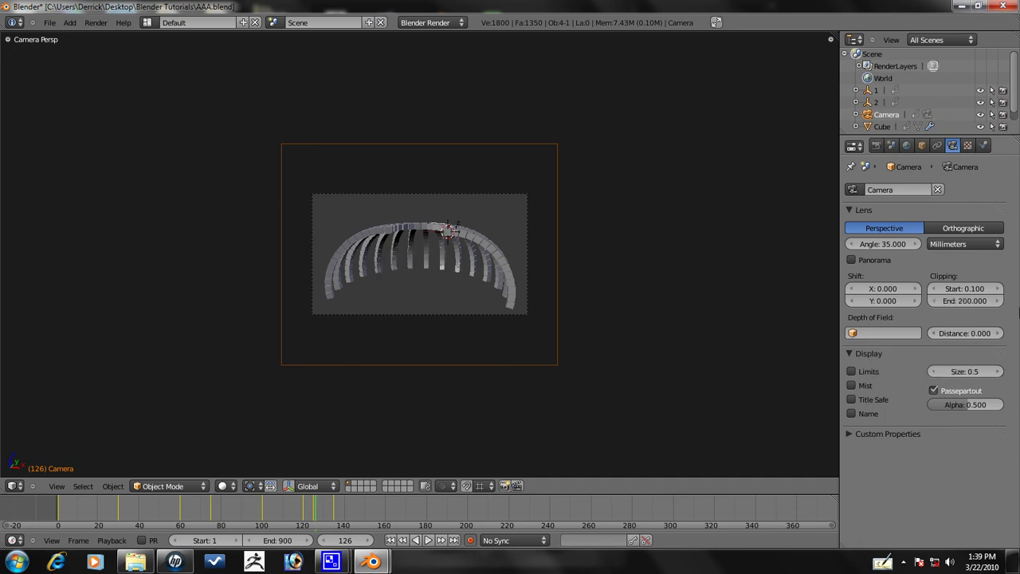
Advance to frame 127 and pull the camera back about 35 units along its local Z axis to fit the flattened array.
key(Right)
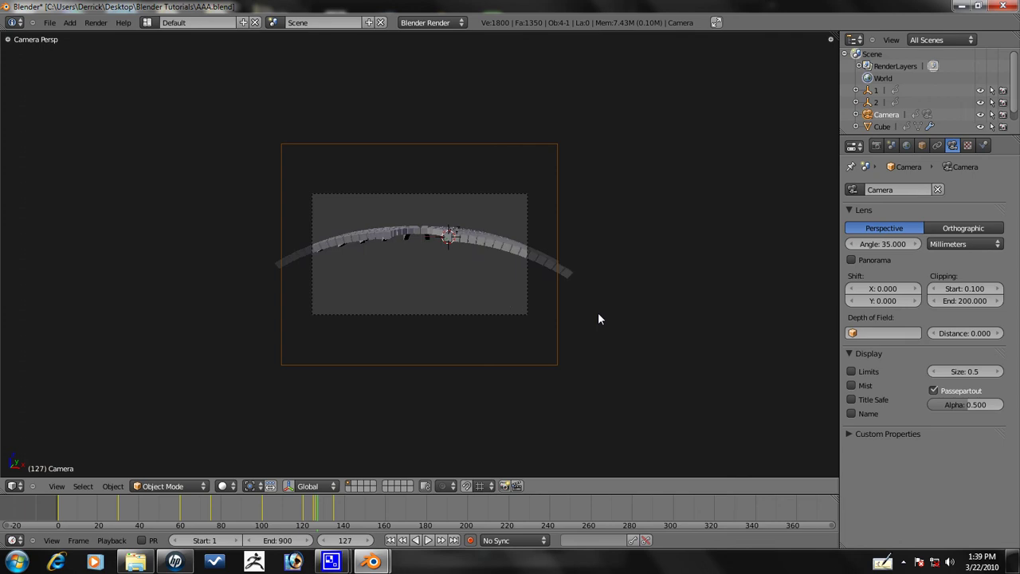
key(g)
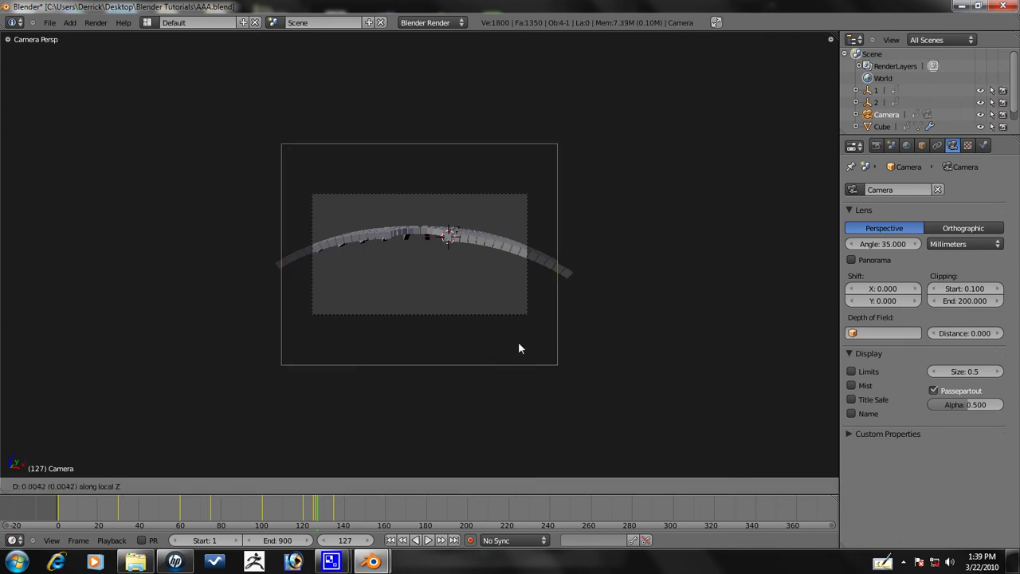
key(z)
key(z)
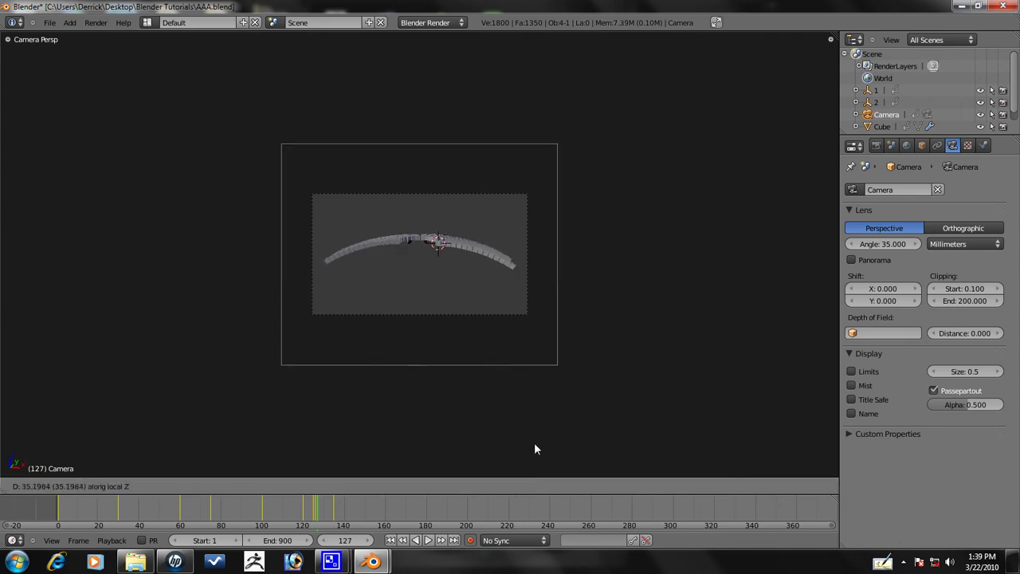
click(534, 435)
Advance to frame 128 and pull the camera back about 3 units along its local Z axis so the upturned strips fit the frame.
key(Right)
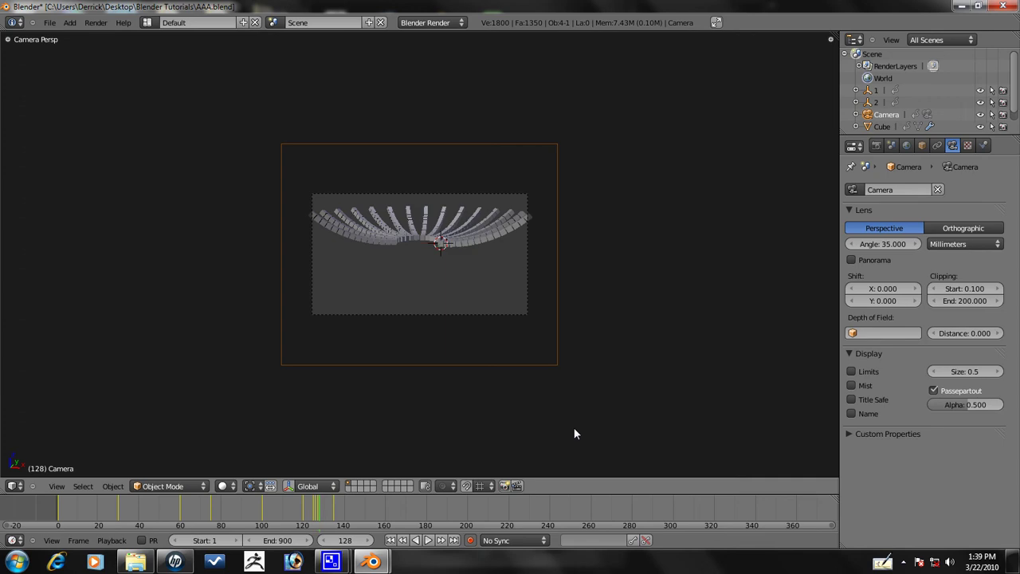
key(g)
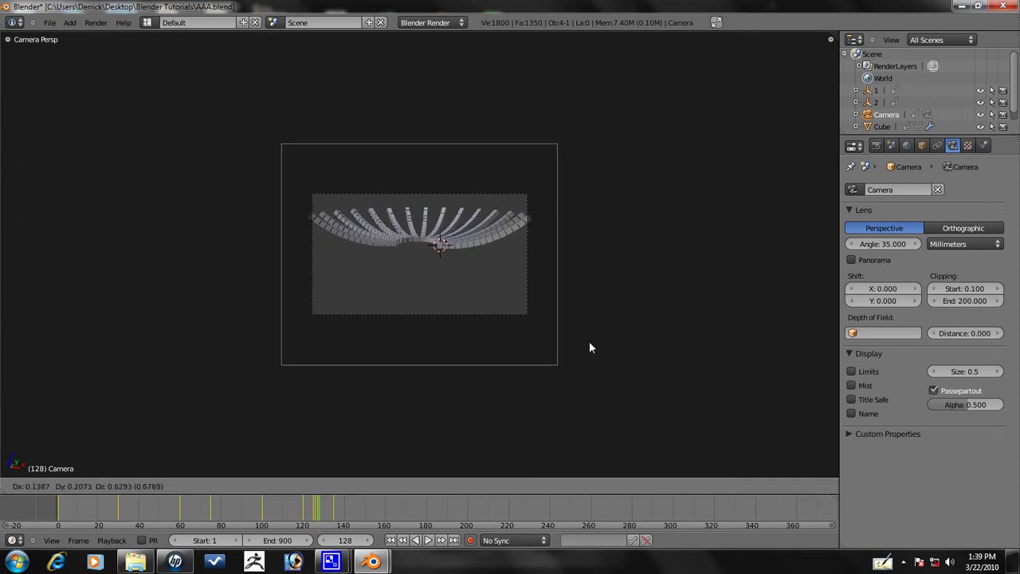
key(Escape)
key(g)
key(z)
key(z)
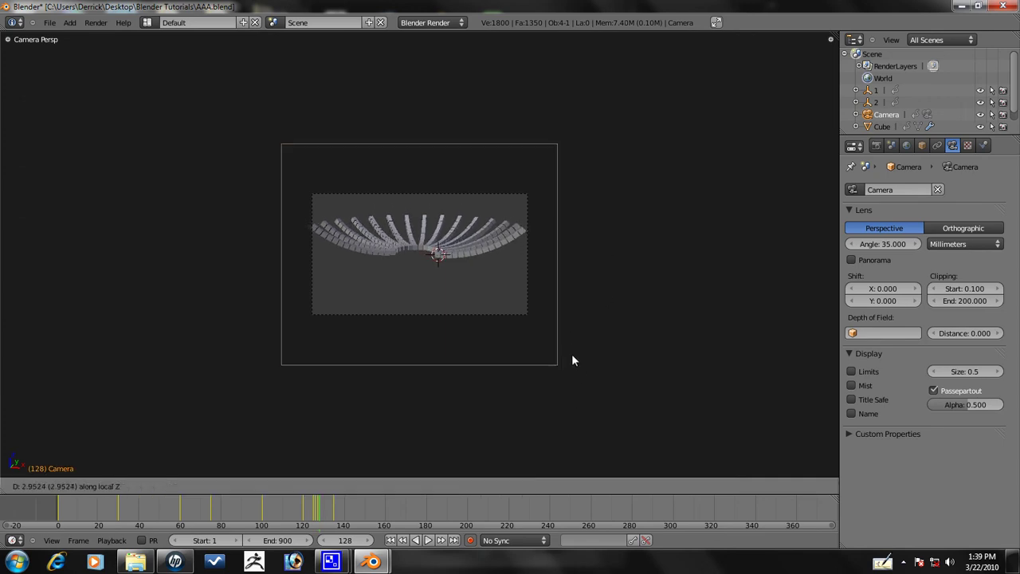
click(572, 356)
key(g)
key(Escape)
Advance to frame 129 and raise the camera until the tops of the curling strips are inside the frame.
key(Right)
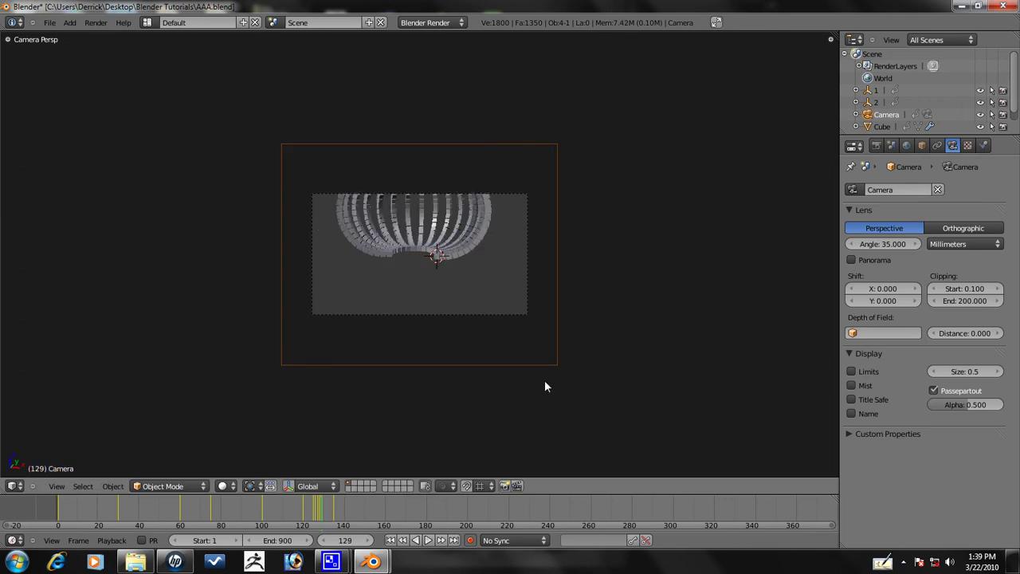
key(g)
click(546, 191)
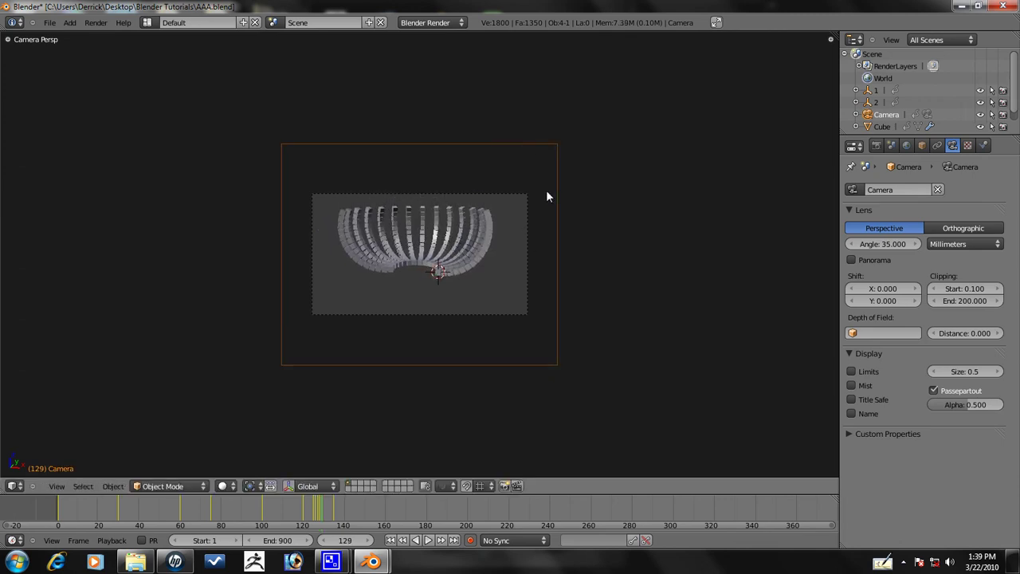
Step frame by frame from 129 to 135 to check the camera framing as the array curls up.
key(Right)
key(Right)
key(Right)
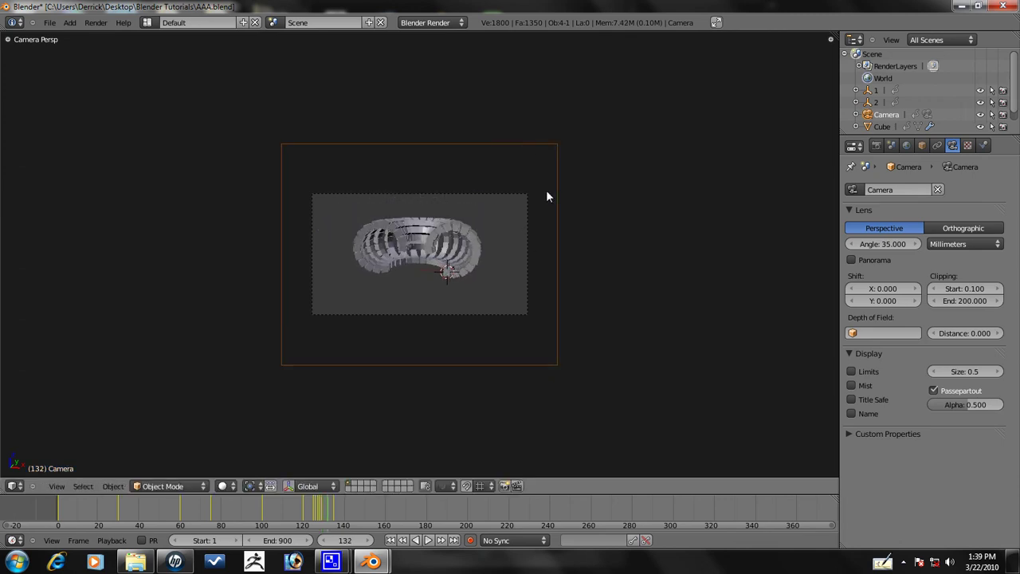
key(Right)
key(Right)
key(Right)
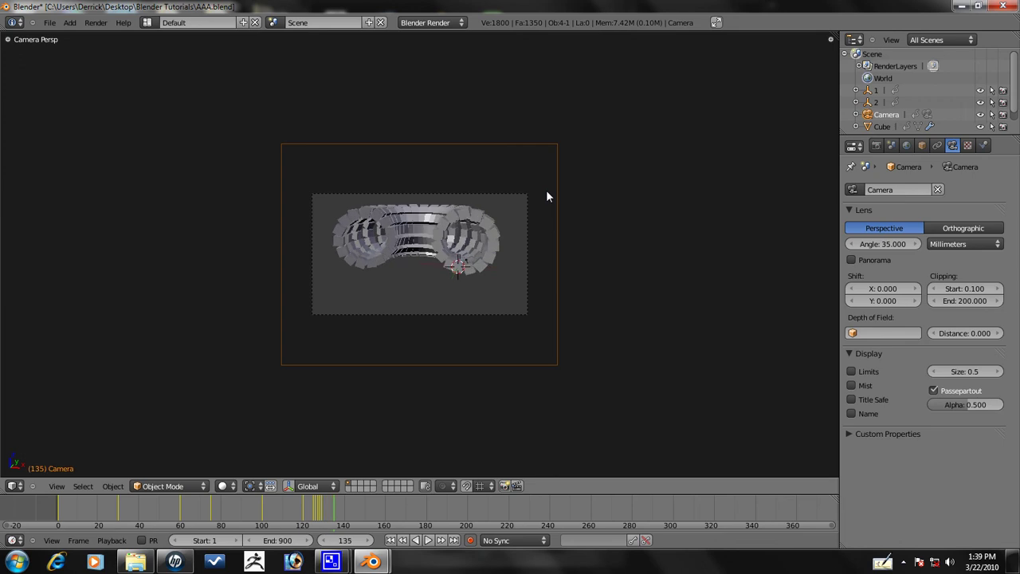
key(Left)
Play the animation past frame 135 to review the camera framing, stop it, and return to frame 135.
key(shift+alt+a)
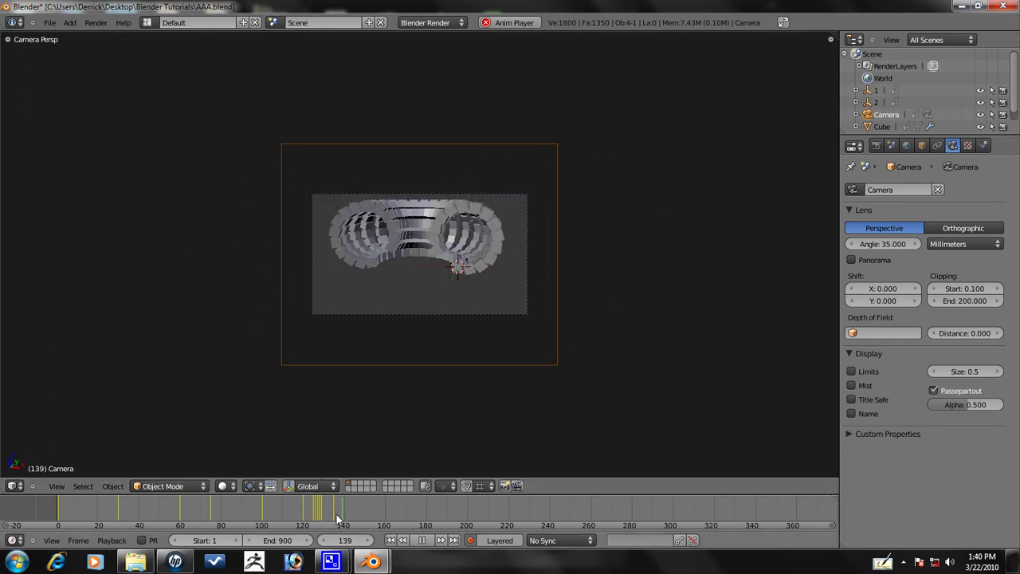
key(space)
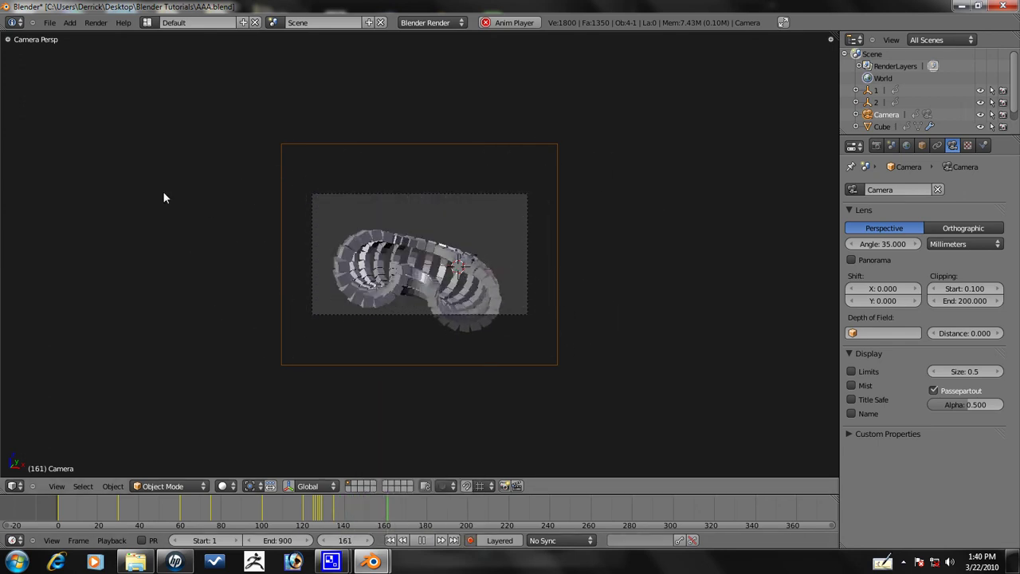
key(alt+a)
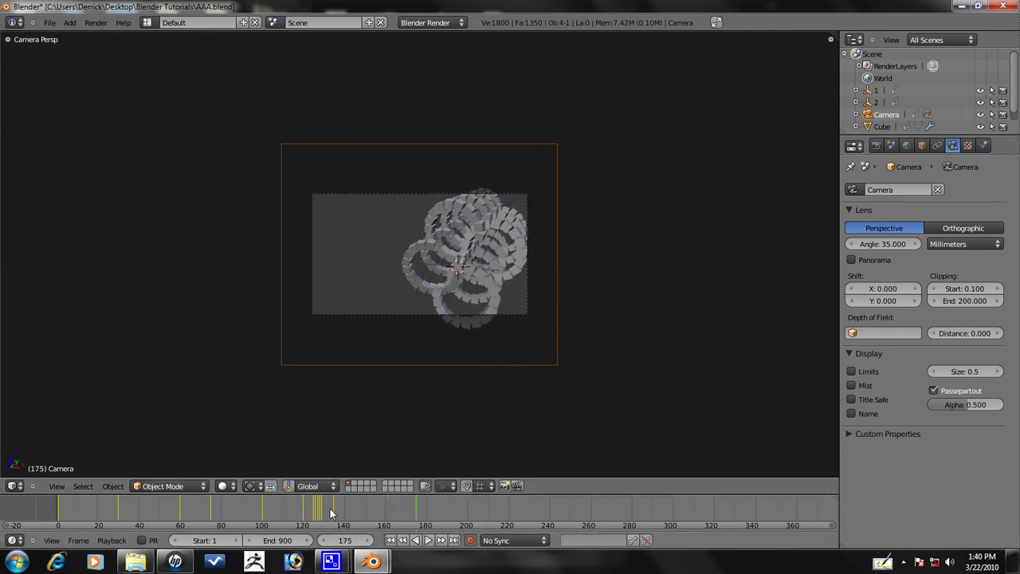
click(334, 511)
mouse_move(330, 562)
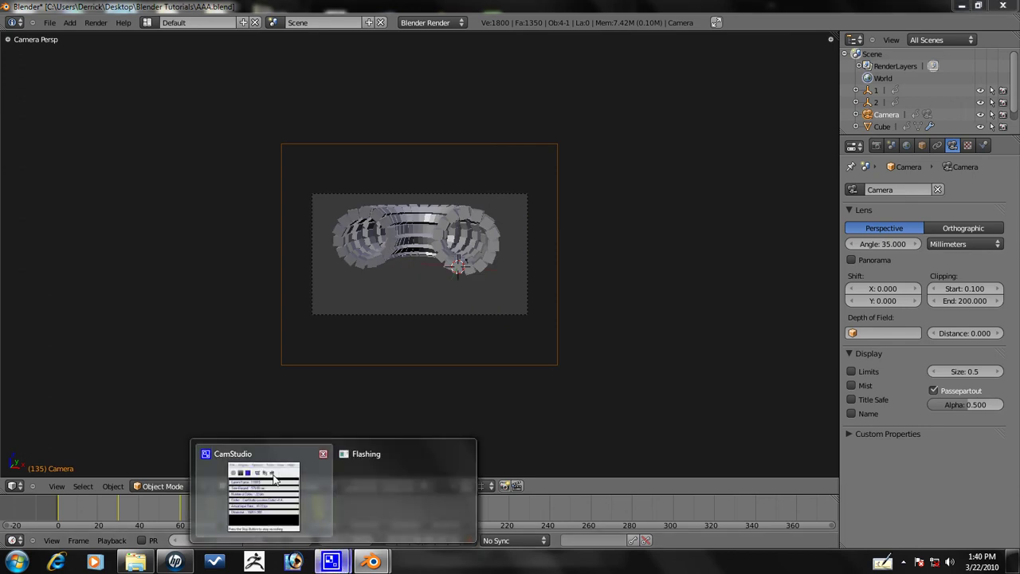
click(275, 482)
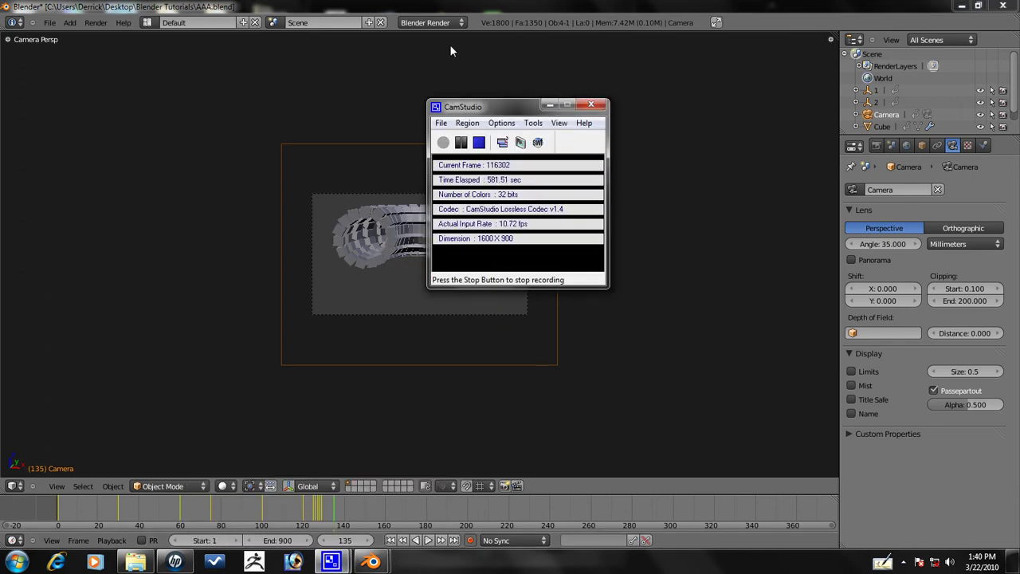
click(453, 9)
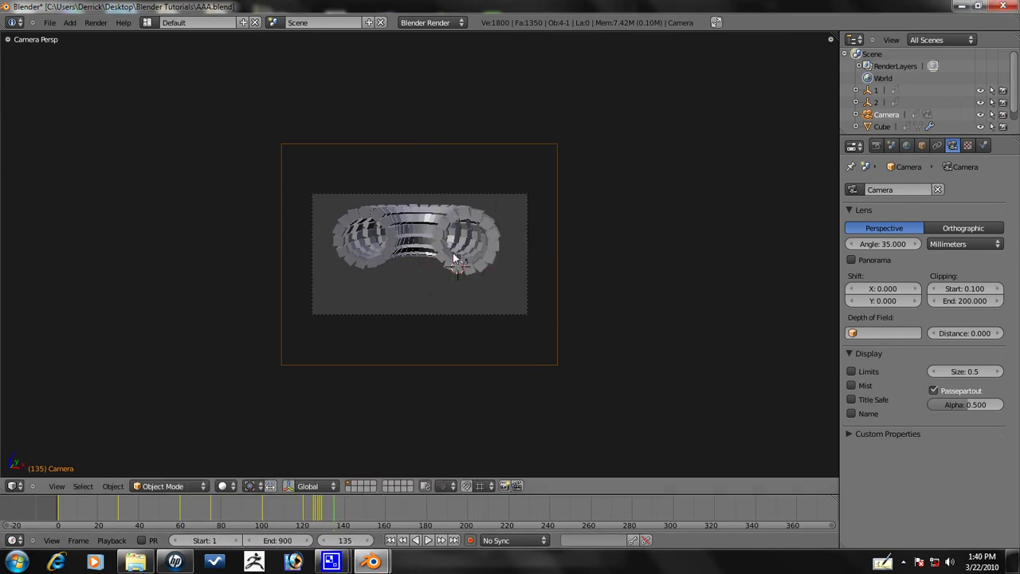